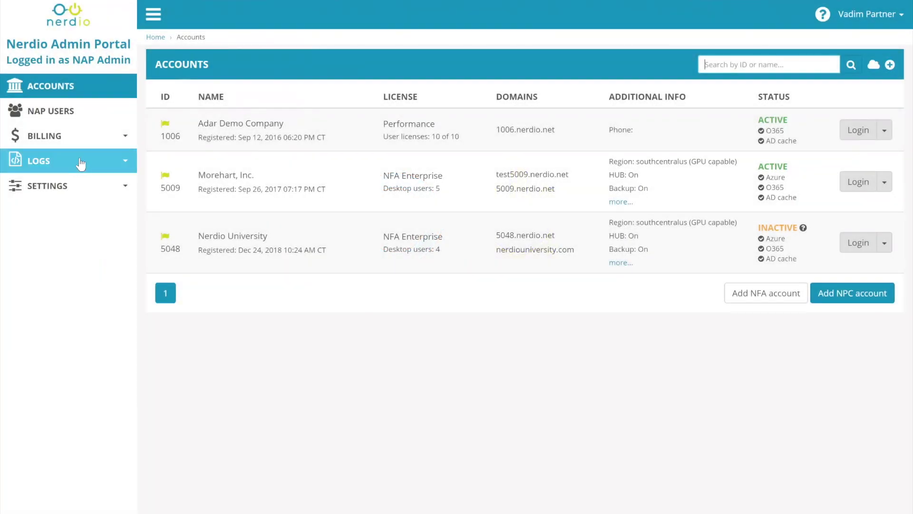
Open the NFA cost estimator under Billing and scroll through the LOB Servers estimate with DC01 and FS01
{"action": "left_click", "coordinate": [79, 140]}
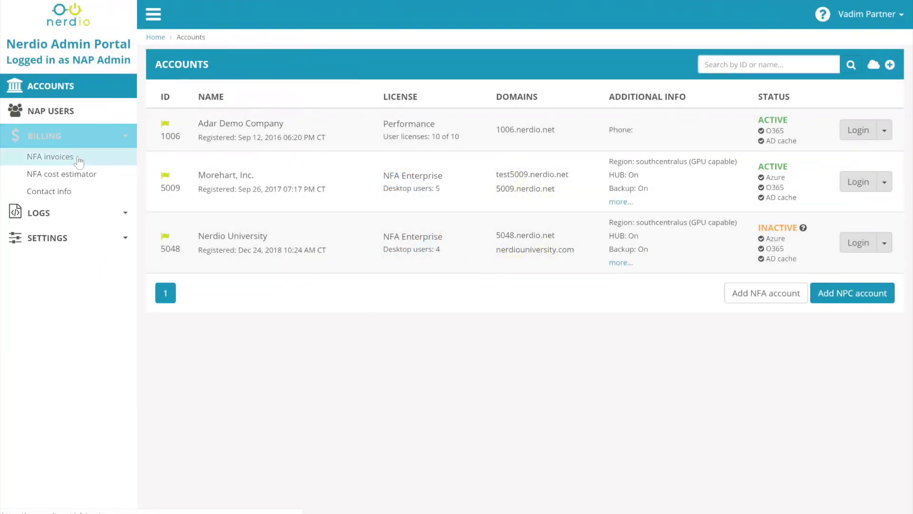
{"action": "left_click", "coordinate": [91, 182]}
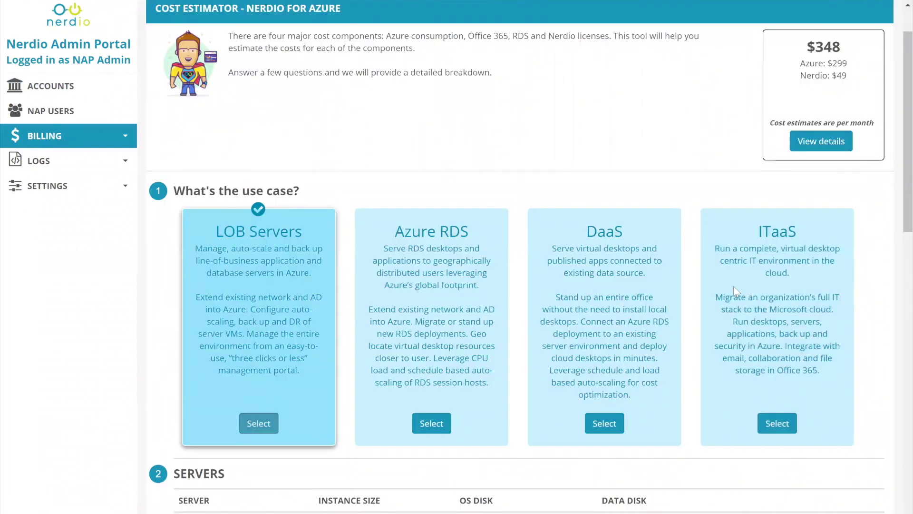
{"action": "scroll", "coordinate": [737, 291], "scroll_direction": "down", "scroll_amount": 1}
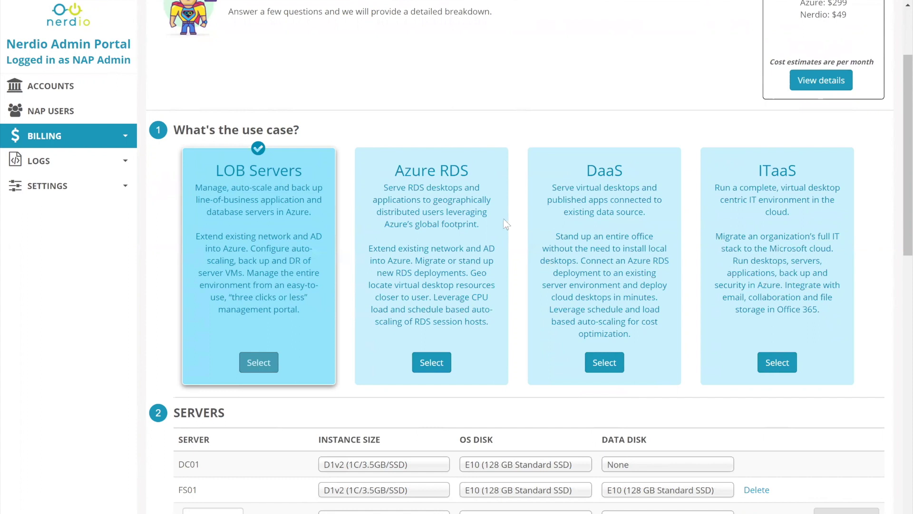
{"action": "scroll", "coordinate": [505, 223], "scroll_direction": "down", "scroll_amount": 1}
Choose ITaaS as the cost estimator's use case
{"action": "scroll", "coordinate": [803, 281], "scroll_direction": "down", "scroll_amount": 2}
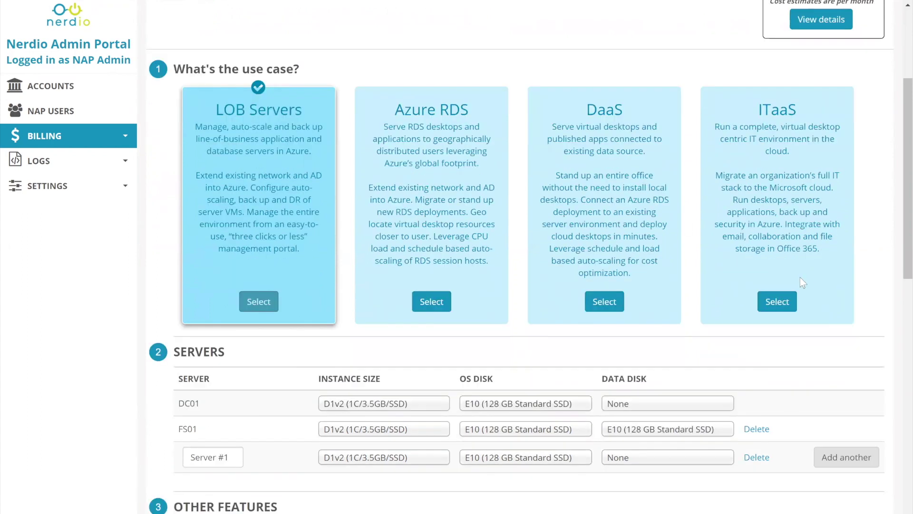
{"action": "left_click", "coordinate": [788, 305]}
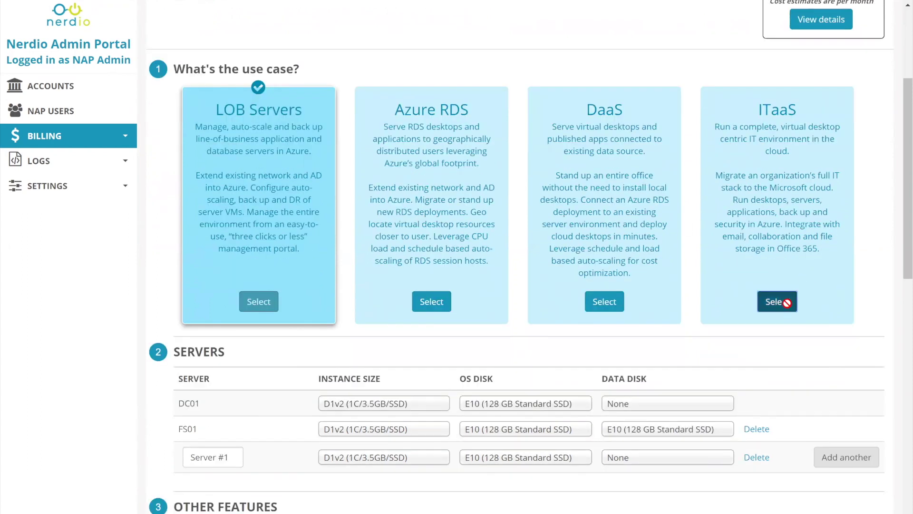
{"action": "scroll", "coordinate": [771, 351], "scroll_direction": "down", "scroll_amount": 10}
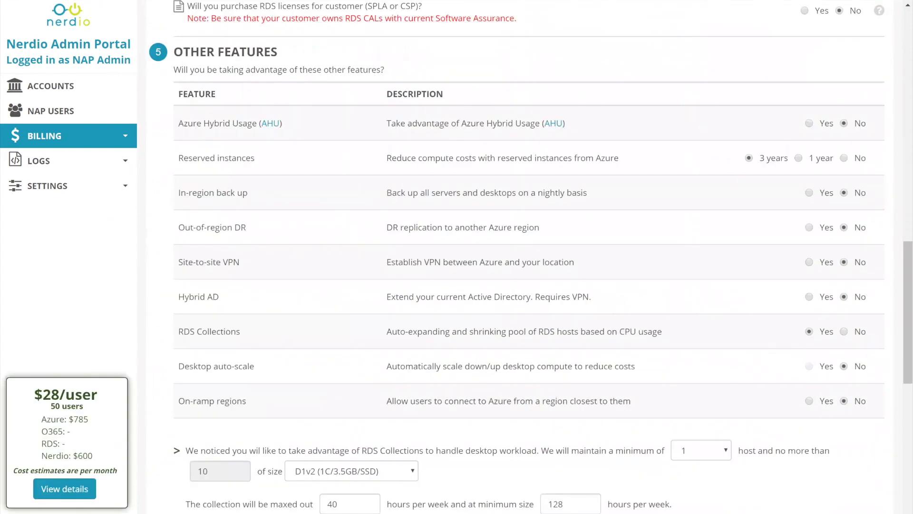
{"action": "scroll", "coordinate": [786, 385], "scroll_direction": "down", "scroll_amount": 8}
{"action": "scroll", "coordinate": [761, 383], "scroll_direction": "up", "scroll_amount": 14}
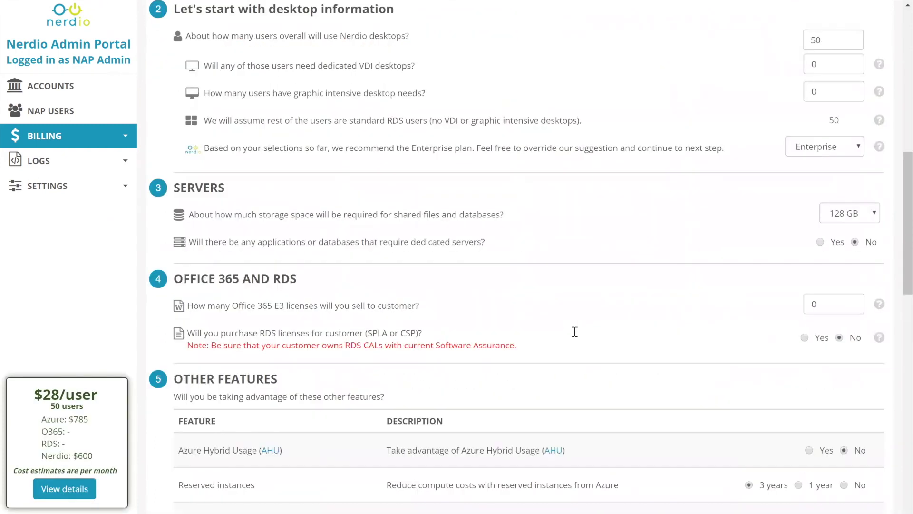
{"action": "scroll", "coordinate": [637, 295], "scroll_direction": "up", "scroll_amount": 8}
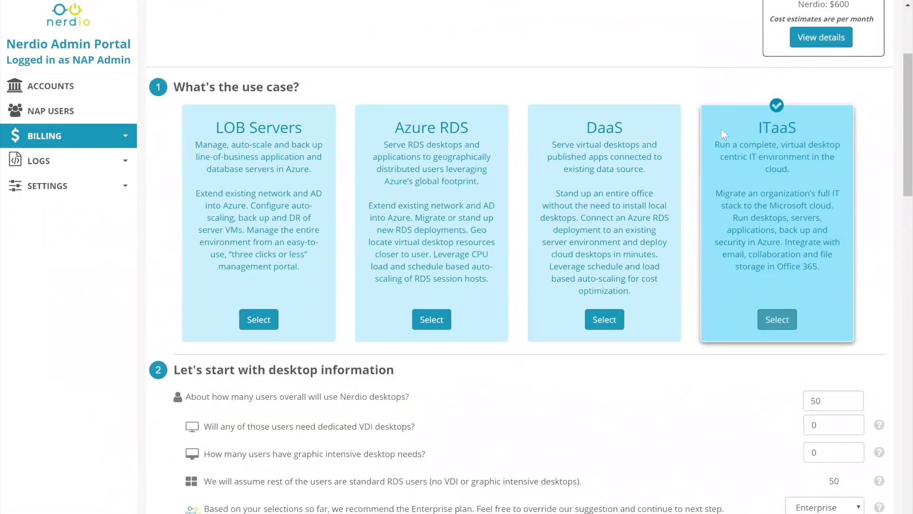
Review the desktop information questions, highlighting the desktop-centric IT environment description
{"action": "scroll", "coordinate": [746, 145], "scroll_direction": "down", "scroll_amount": 1}
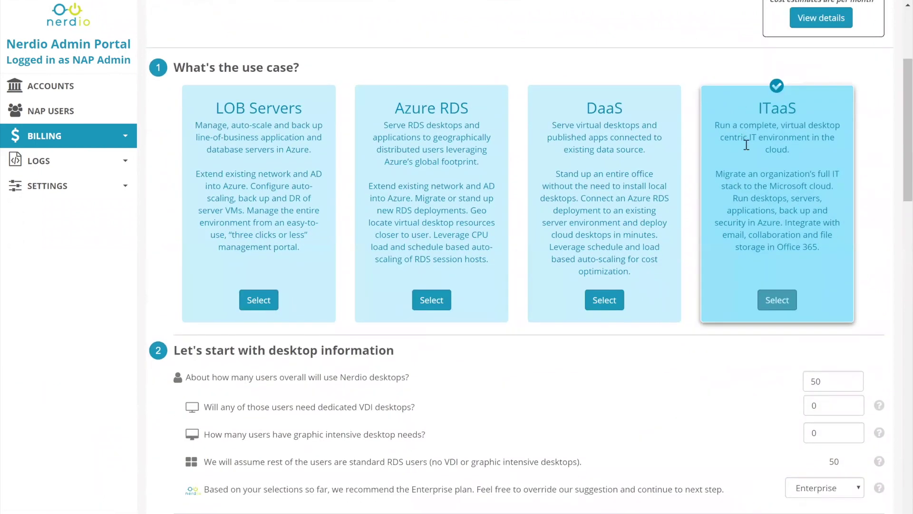
{"action": "scroll", "coordinate": [756, 147], "scroll_direction": "down", "scroll_amount": 4}
{"action": "scroll", "coordinate": [694, 267], "scroll_direction": "down", "scroll_amount": 1}
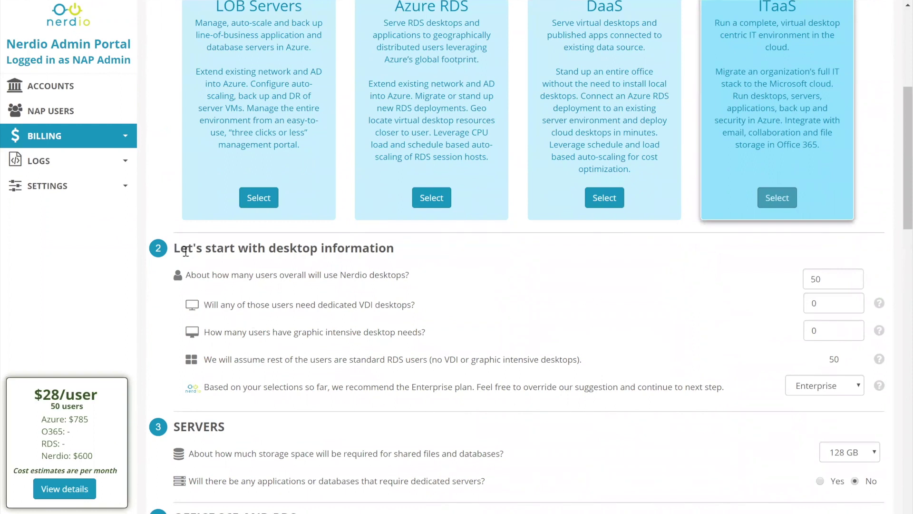
{"action": "left_click", "coordinate": [789, 195]}
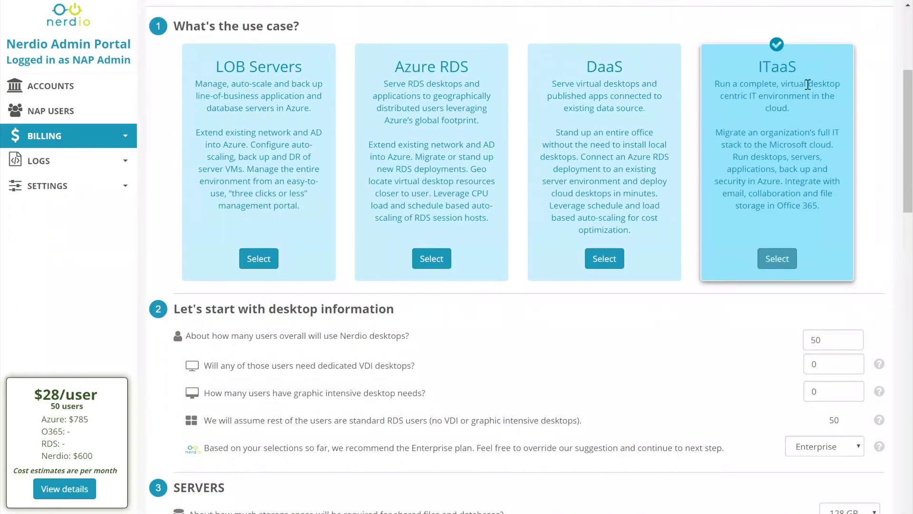
{"action": "mouse_move", "coordinate": [809, 84]}
{"action": "left_mouse_down"}
{"action": "mouse_move", "coordinate": [808, 96]}
{"action": "mouse_move", "coordinate": [757, 97]}
{"action": "mouse_move", "coordinate": [807, 97]}
{"action": "left_mouse_up"}
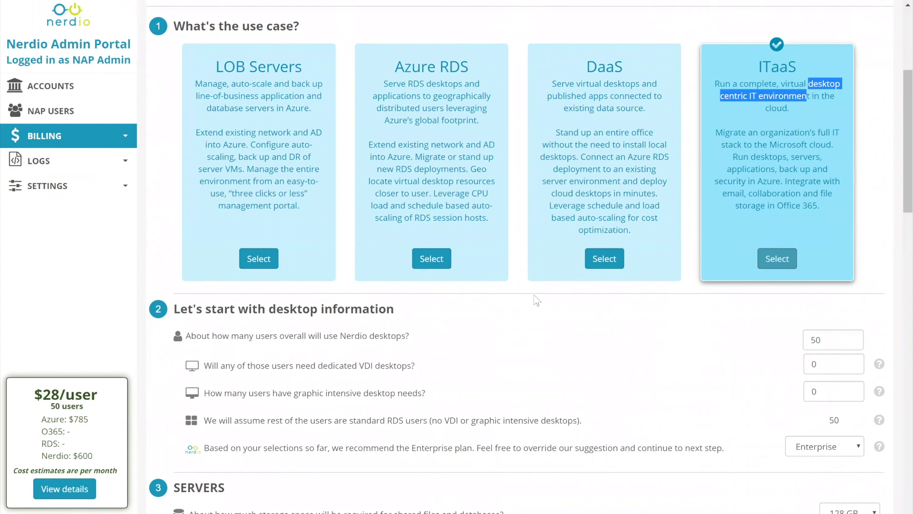
{"action": "left_click", "coordinate": [829, 337]}
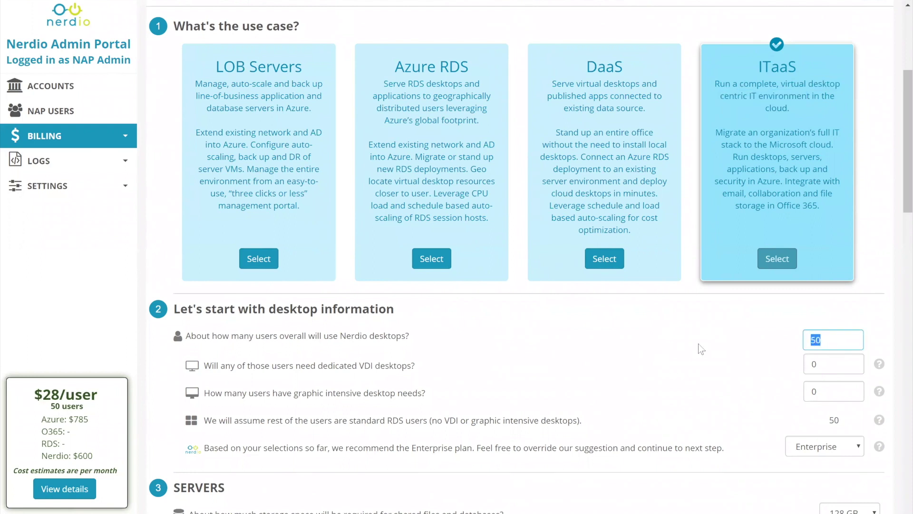
Enter 150 overall users and 20 dedicated VDI desktops, bringing the estimate to $32/user
{"action": "type", "text": "100"}
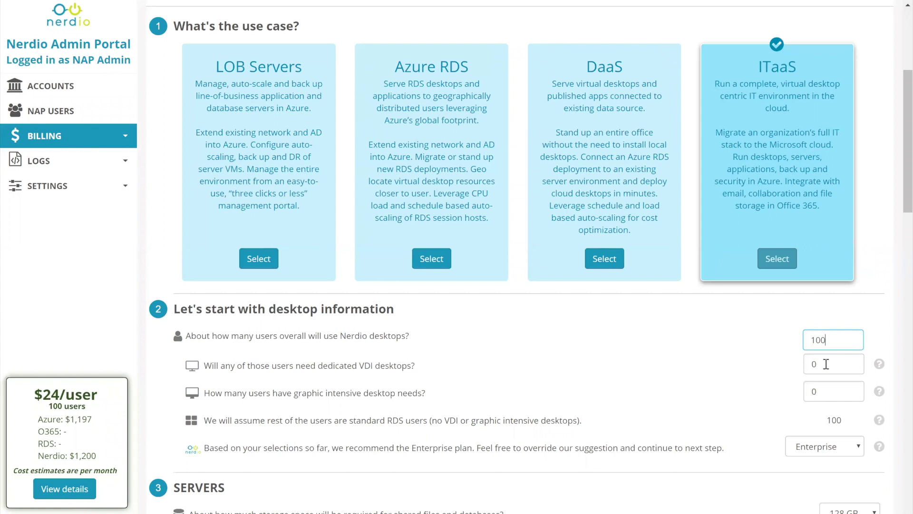
{"action": "left_click_drag", "start_coordinate": [837, 341], "coordinate": [695, 351]}
{"action": "type", "text": "150"}
{"action": "left_click", "coordinate": [845, 368]}
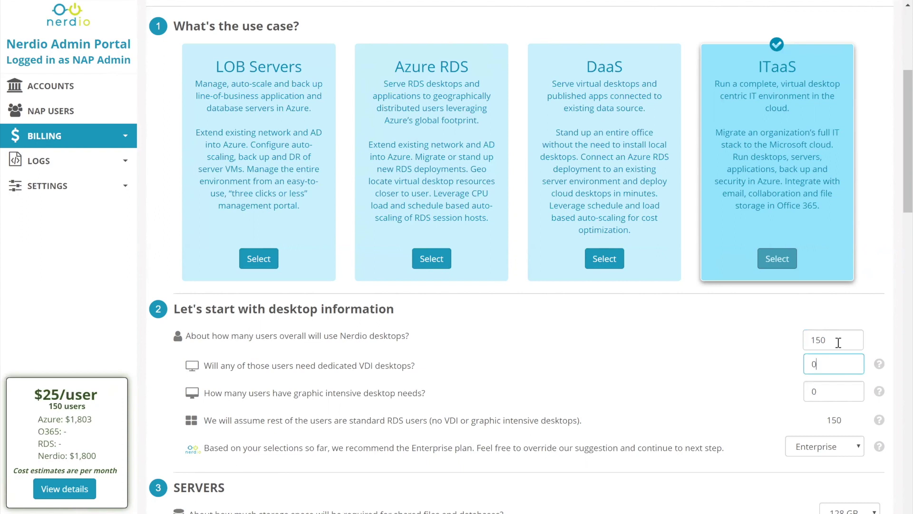
{"action": "mouse_move", "coordinate": [879, 367]}
{"action": "left_click_drag", "start_coordinate": [814, 365], "coordinate": [798, 370]}
{"action": "type", "text": "20"}
{"action": "left_click", "coordinate": [827, 426]}
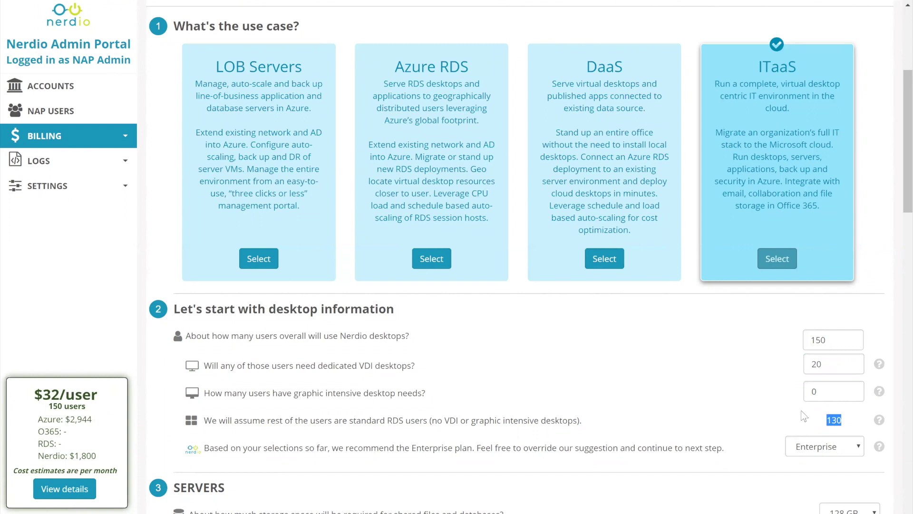
Enter 5 graphic-intensive users, leaving 125 standard RDS users at $36/user
{"action": "double_click", "coordinate": [813, 391]}
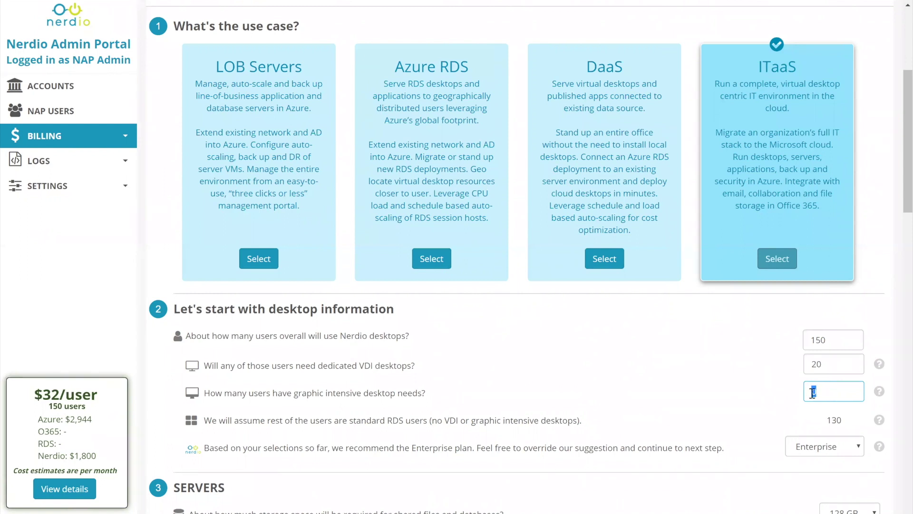
{"action": "type", "text": "5"}
{"action": "left_click", "coordinate": [831, 342]}
{"action": "left_click", "coordinate": [835, 365]}
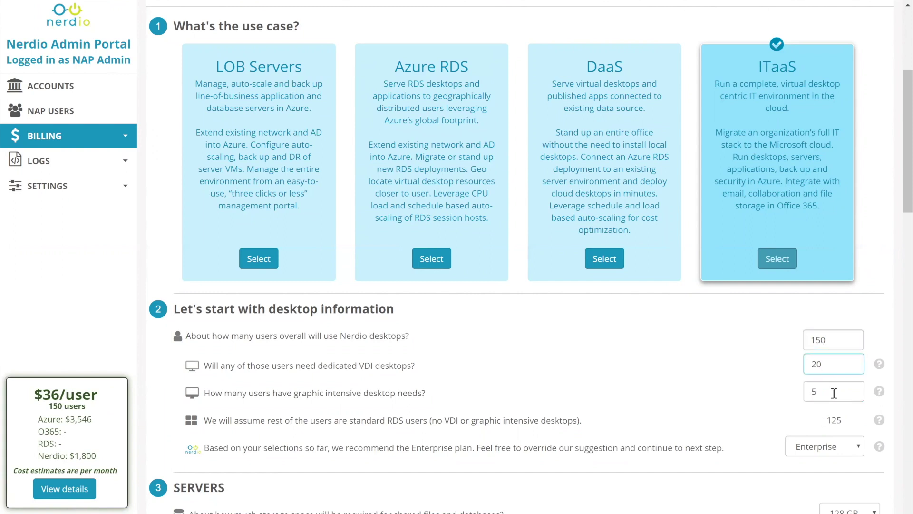
{"action": "left_click", "coordinate": [834, 393]}
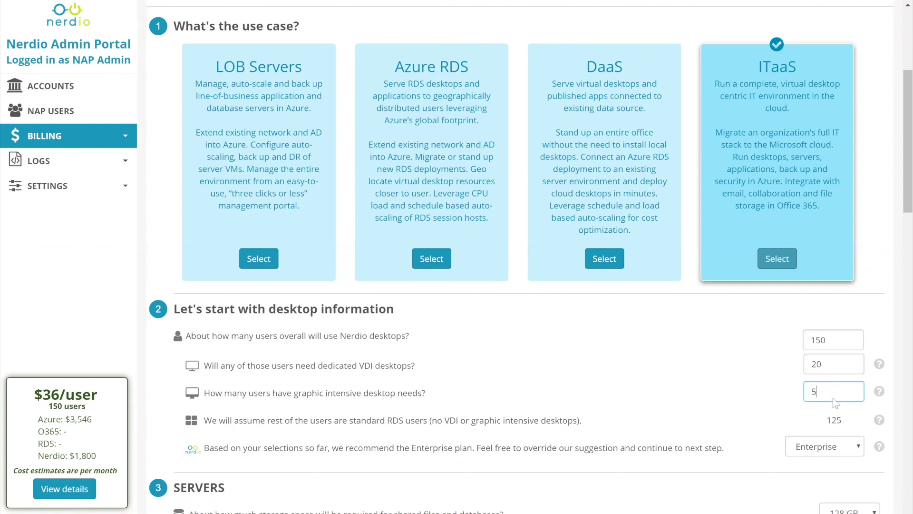
{"action": "double_click", "coordinate": [831, 422]}
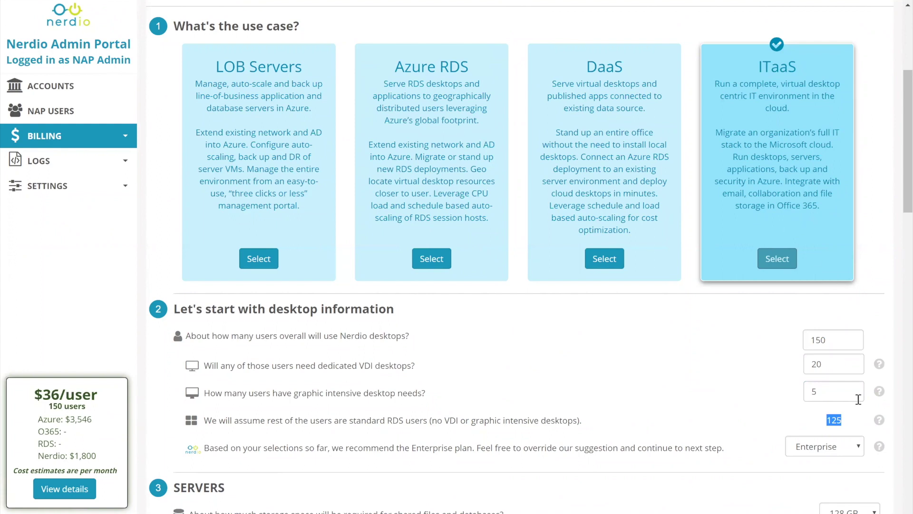
{"action": "left_click", "coordinate": [846, 452]}
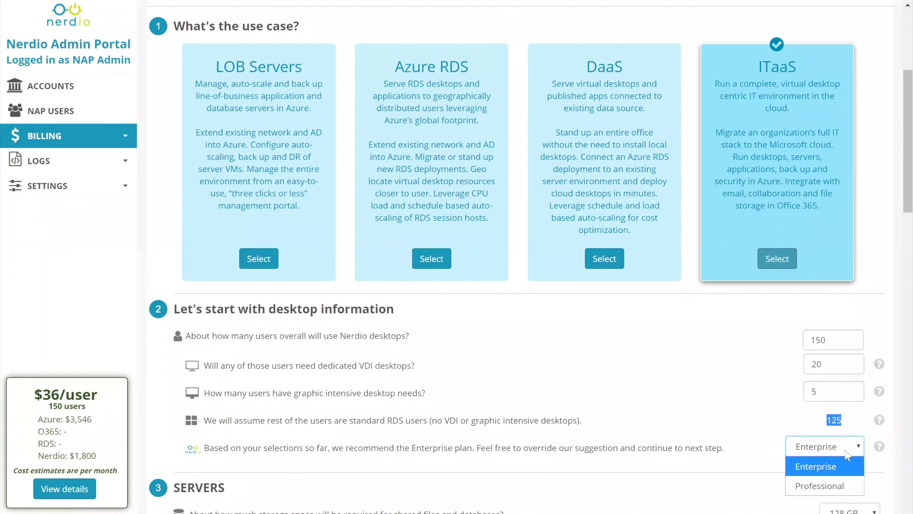
{"action": "left_click", "coordinate": [739, 432]}
{"action": "mouse_move", "coordinate": [879, 450]}
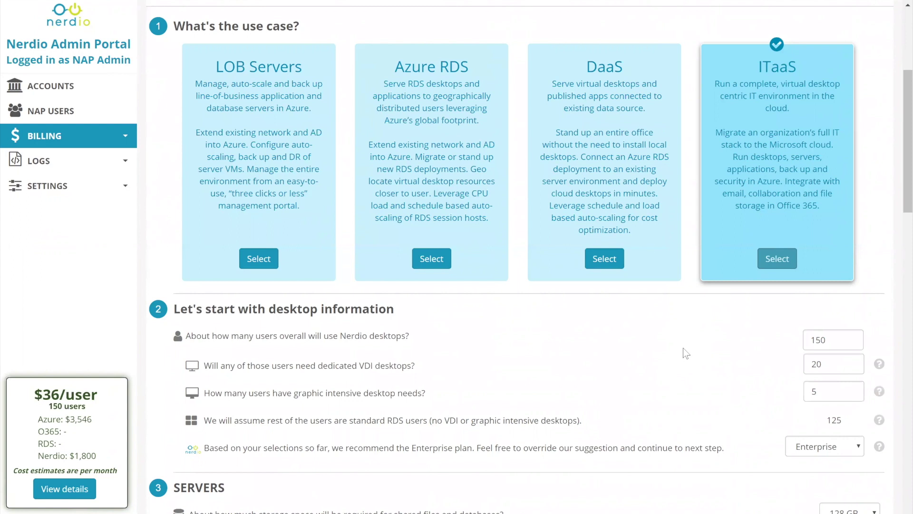
{"action": "scroll", "coordinate": [683, 348], "scroll_direction": "down", "scroll_amount": 3}
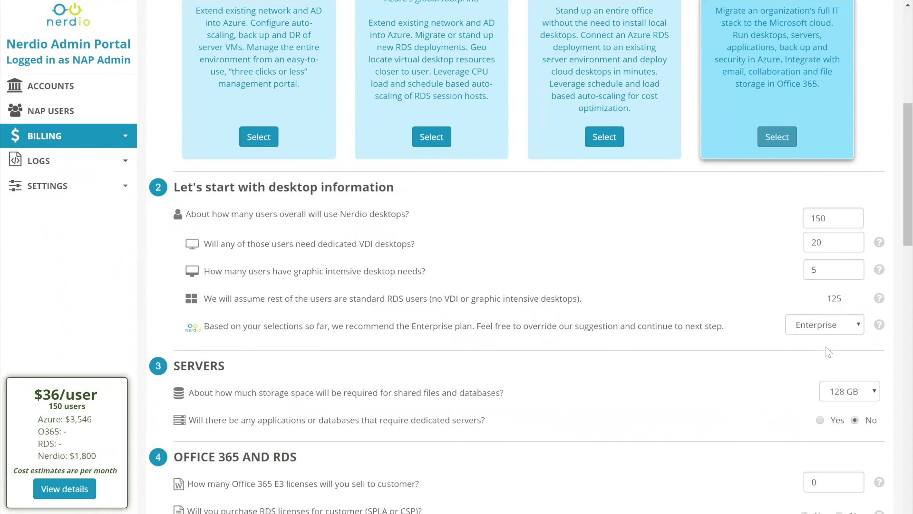
Select 2 TB of storage for shared files and databases, raising the estimate to $37/user
{"action": "left_click", "coordinate": [846, 393]}
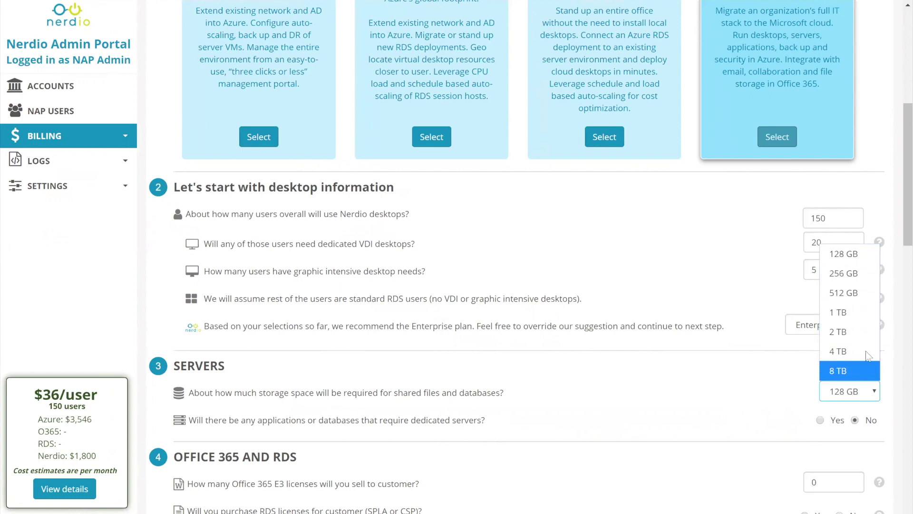
{"action": "left_click", "coordinate": [866, 328]}
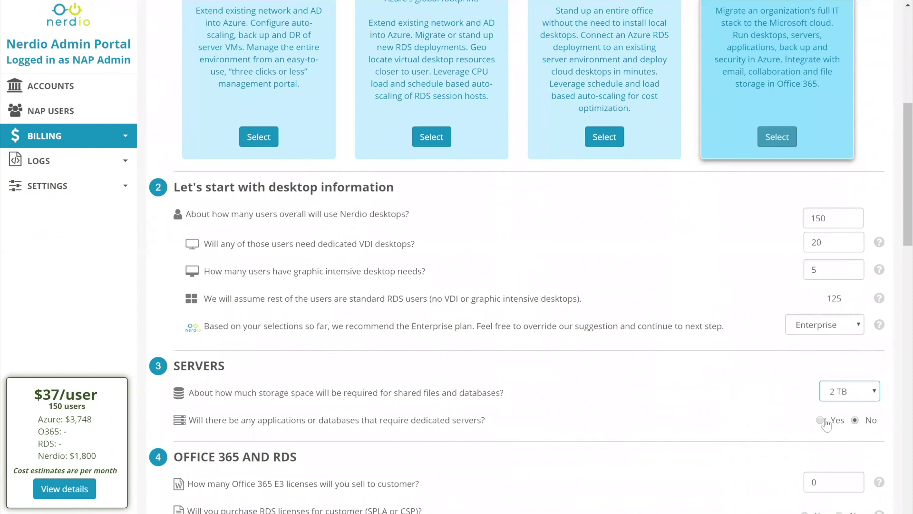
Mark dedicated servers as required and rename the first server SQL01
{"action": "left_click", "coordinate": [821, 421]}
{"action": "scroll", "coordinate": [478, 190], "scroll_direction": "down", "scroll_amount": 3}
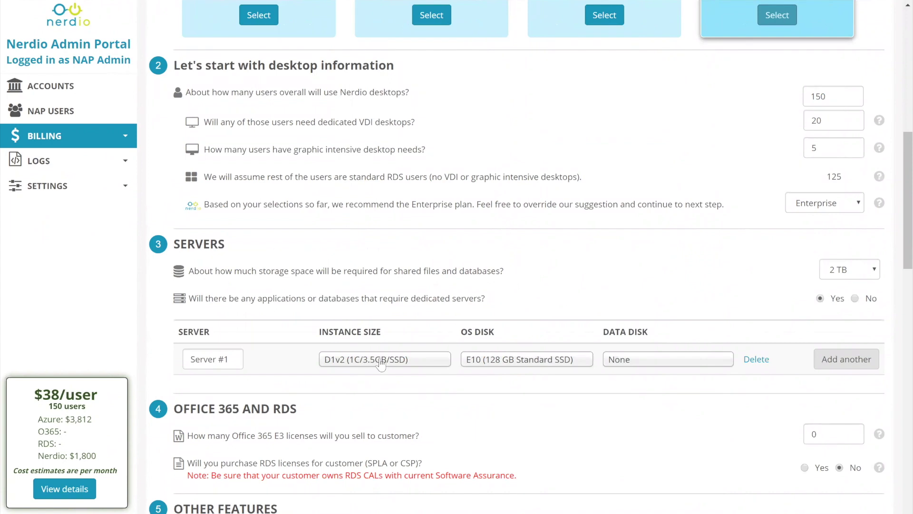
{"action": "left_click", "coordinate": [380, 361]}
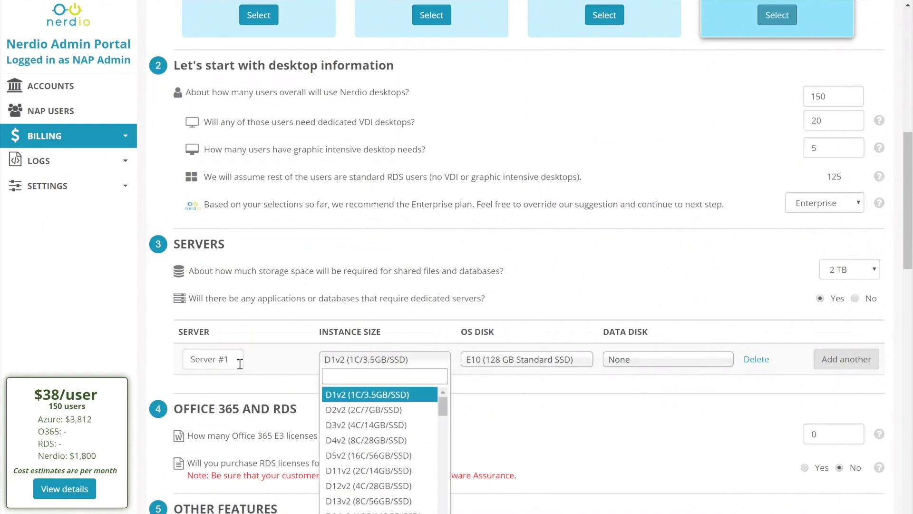
{"action": "left_click", "coordinate": [238, 360]}
{"action": "key", "text": "ctrl+a"}
{"action": "type", "text": "S"}
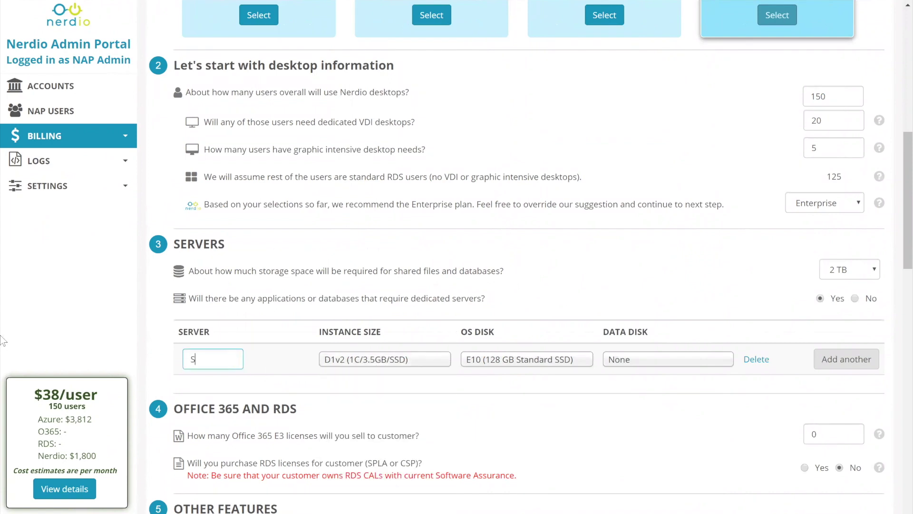
{"action": "type", "text": "QL01"}
Set SQL01's instance size to D4v3
{"action": "left_click", "coordinate": [375, 359]}
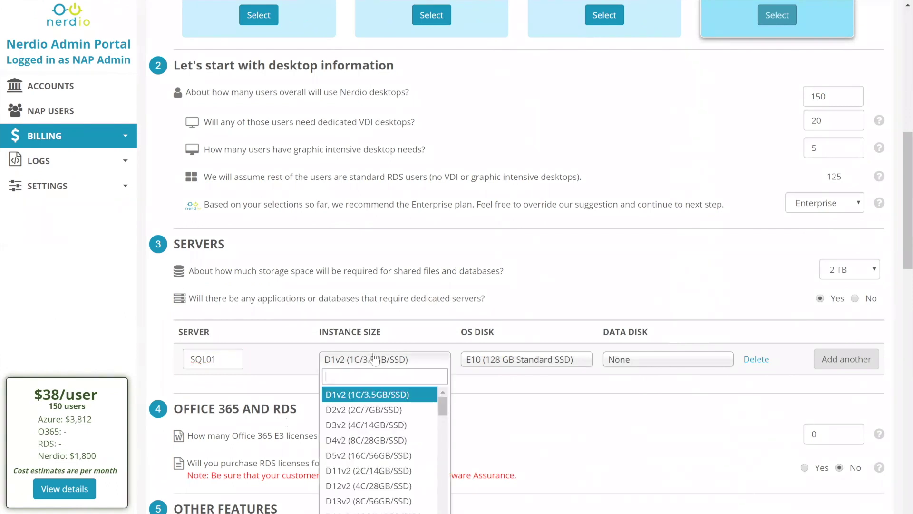
{"action": "type", "text": "d5v3"}
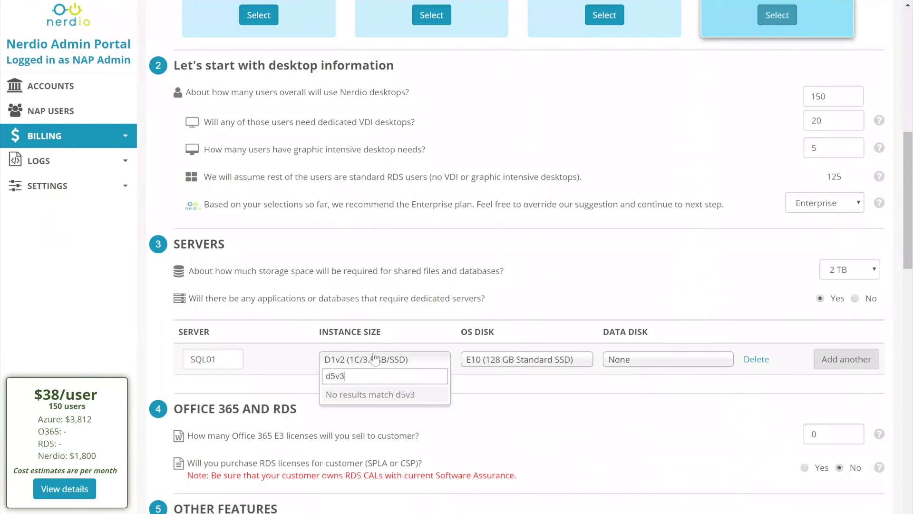
{"action": "key", "text": "BackSpace"}
{"action": "key", "text": "BackSpace"}
{"action": "key", "text": "BackSpace"}
{"action": "type", "text": "4v"}
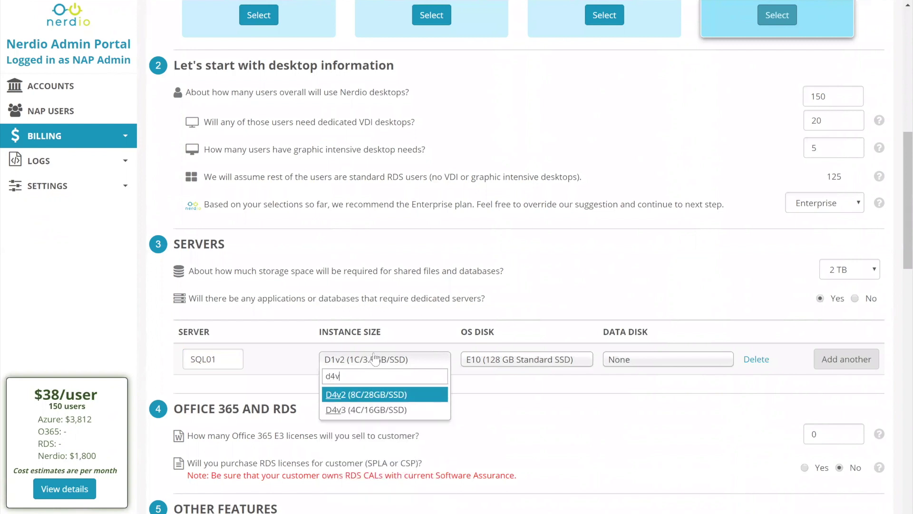
{"action": "scroll", "coordinate": [376, 359], "scroll_direction": "up", "scroll_amount": 2}
{"action": "type", "text": "3"}
{"action": "key", "text": "Return"}
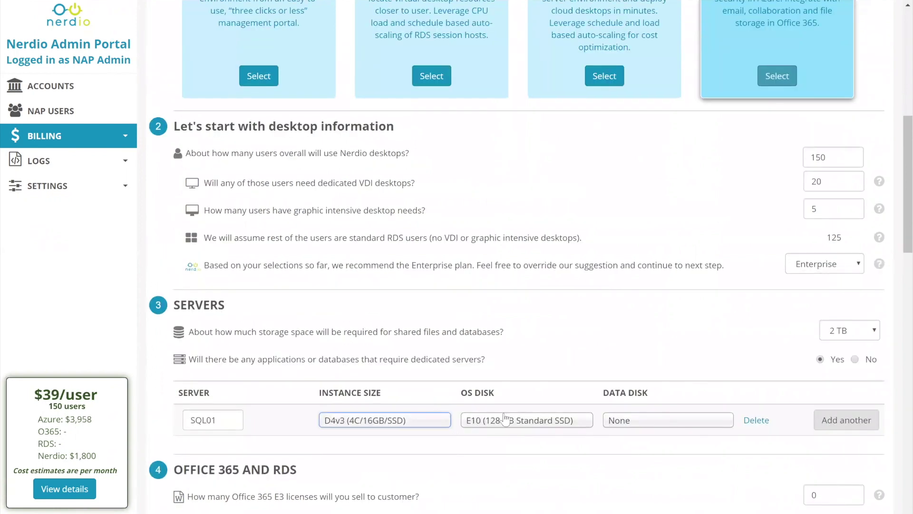
Give SQL01 a P10 OS disk and a P20 data disk
{"action": "left_click", "coordinate": [505, 419]}
{"action": "type", "text": "p10"}
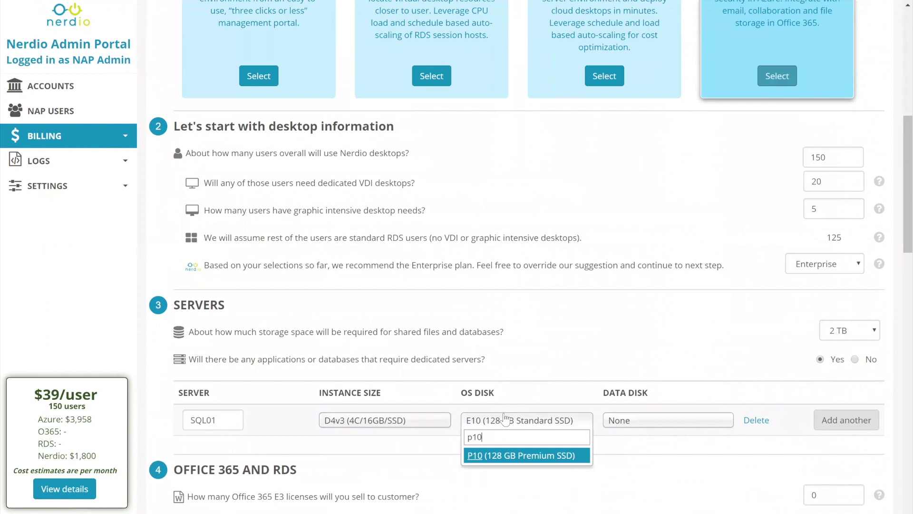
{"action": "left_click", "coordinate": [508, 457]}
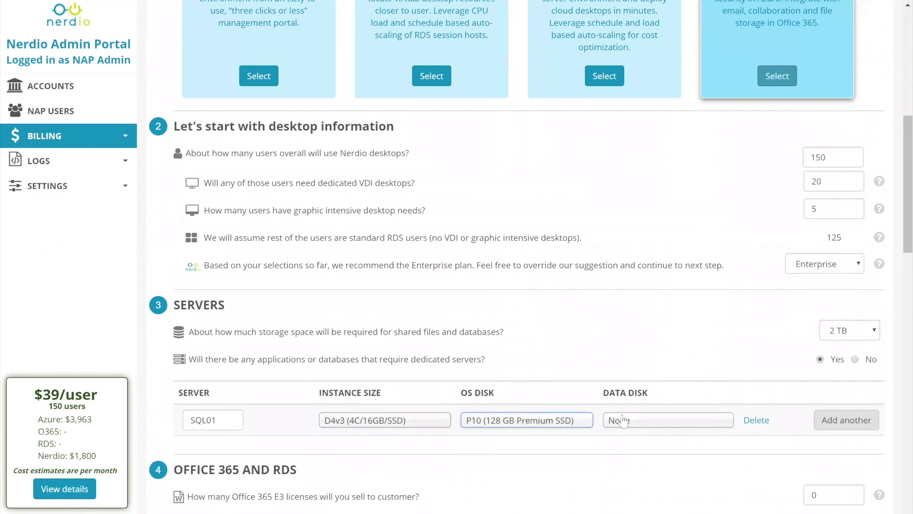
{"action": "left_click", "coordinate": [621, 420]}
{"action": "type", "text": "p20"}
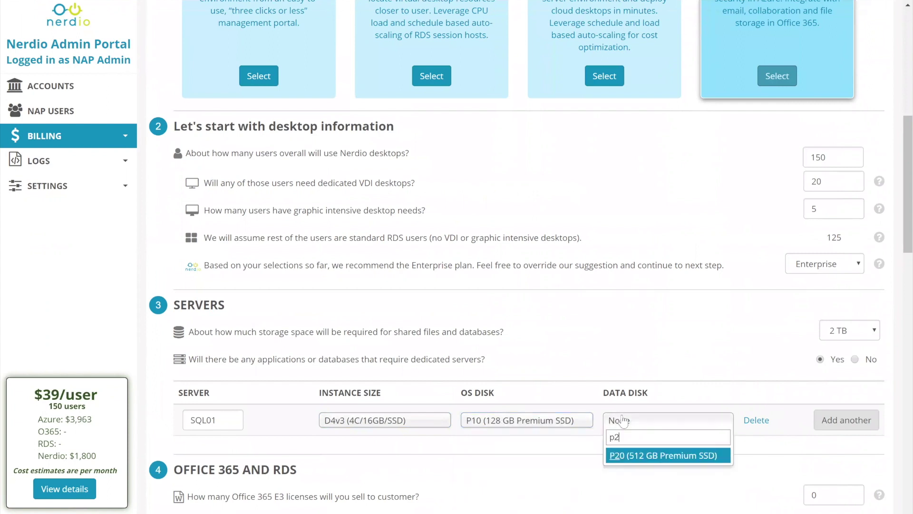
{"action": "left_click", "coordinate": [648, 459]}
Add a second dedicated server named APPS01 on a D2v3 instance
{"action": "left_click", "coordinate": [846, 420]}
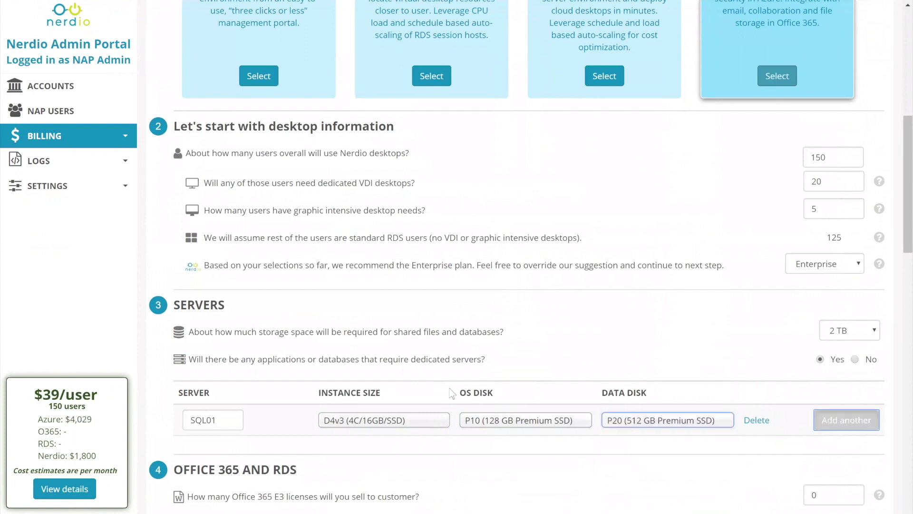
{"action": "left_click_drag", "start_coordinate": [234, 443], "coordinate": [143, 443]}
{"action": "type", "text": "APPS01"}
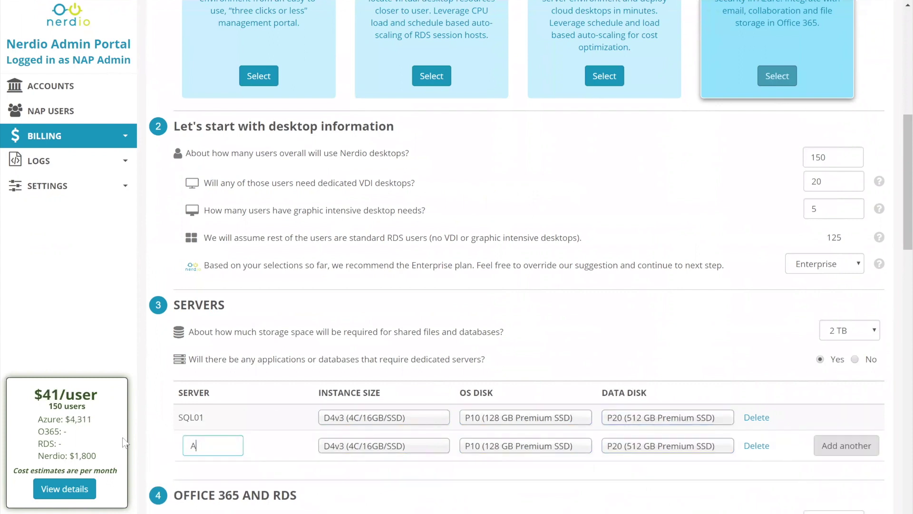
{"action": "left_click", "coordinate": [384, 446]}
{"action": "type", "text": "d2v3"}
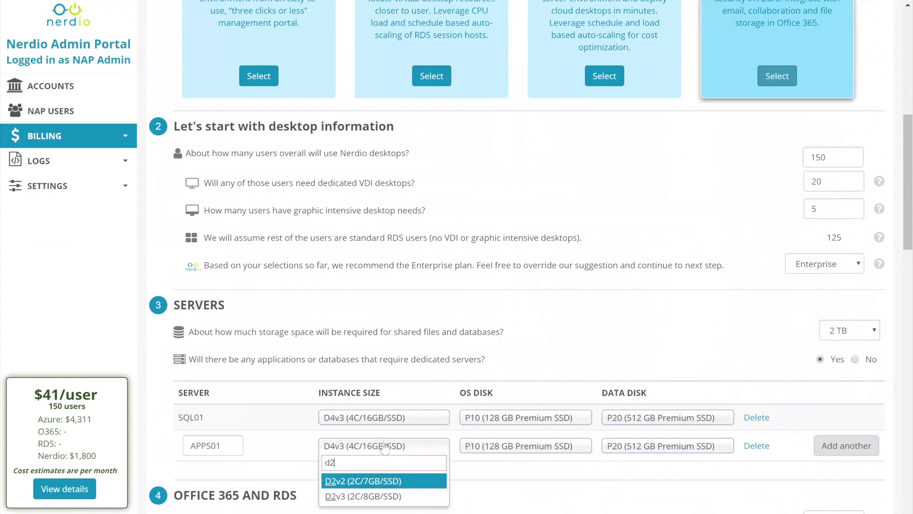
{"action": "left_click", "coordinate": [381, 480]}
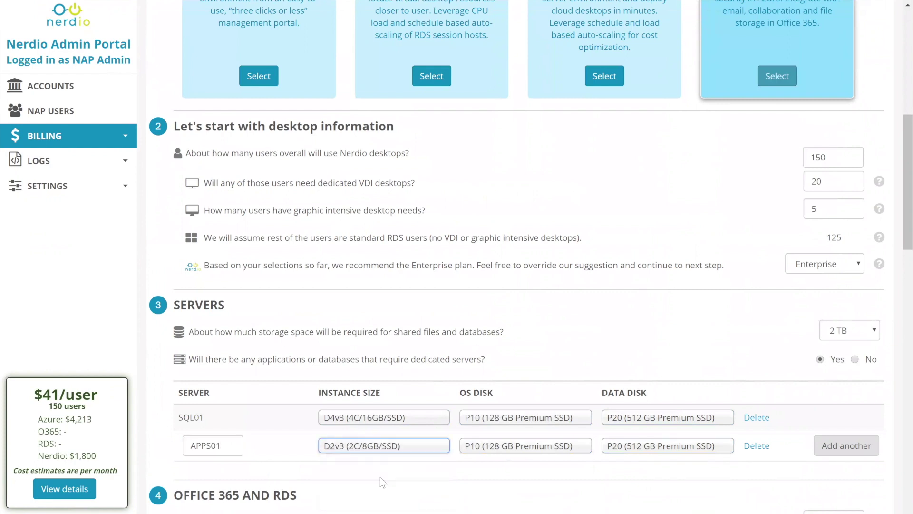
Give APPS01 an E10 Standard SSD OS disk and no data disk
{"action": "left_click", "coordinate": [481, 452]}
{"action": "type", "text": "e10"}
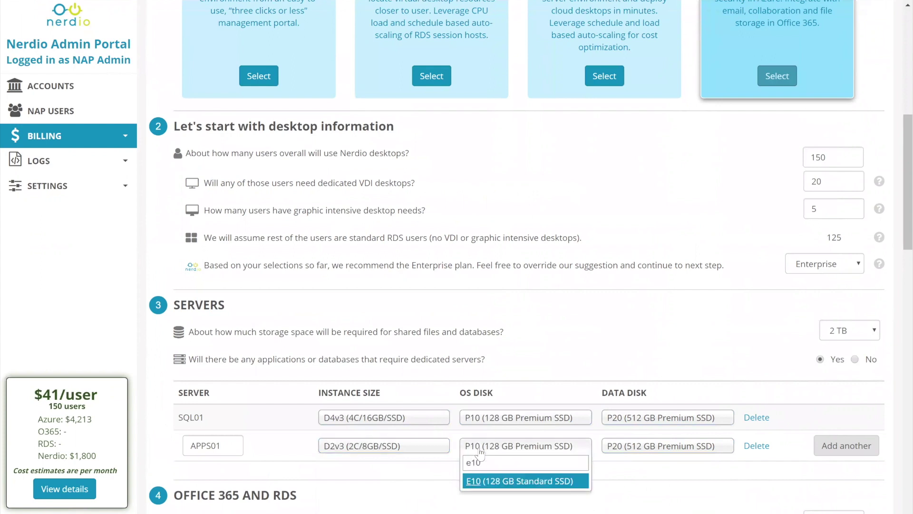
{"action": "left_click", "coordinate": [492, 481]}
{"action": "left_click", "coordinate": [654, 451]}
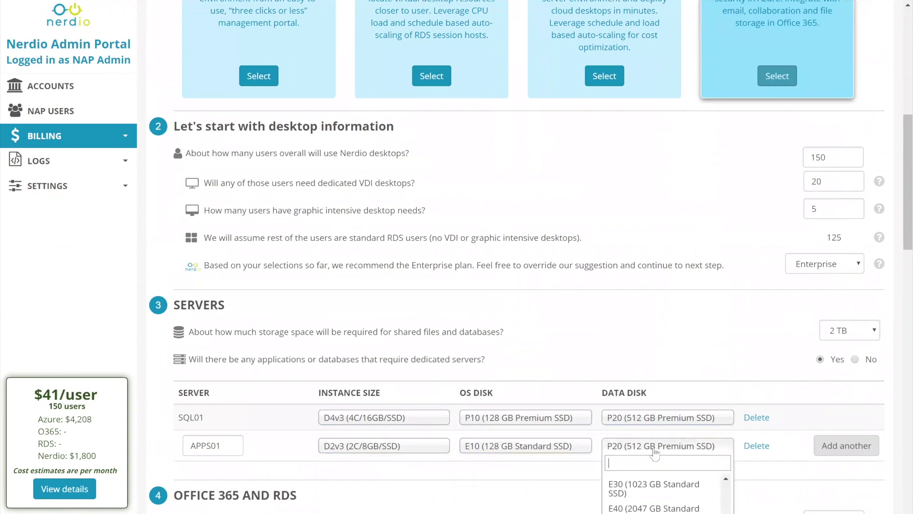
{"action": "type", "text": "no"}
{"action": "left_click", "coordinate": [648, 482]}
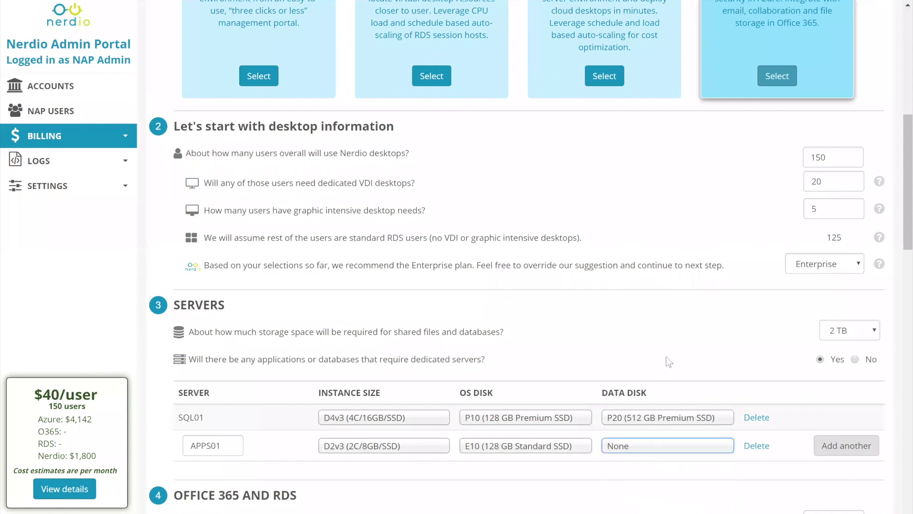
{"action": "scroll", "coordinate": [659, 345], "scroll_direction": "down", "scroll_amount": 2}
{"action": "scroll", "coordinate": [280, 256], "scroll_direction": "down", "scroll_amount": 2}
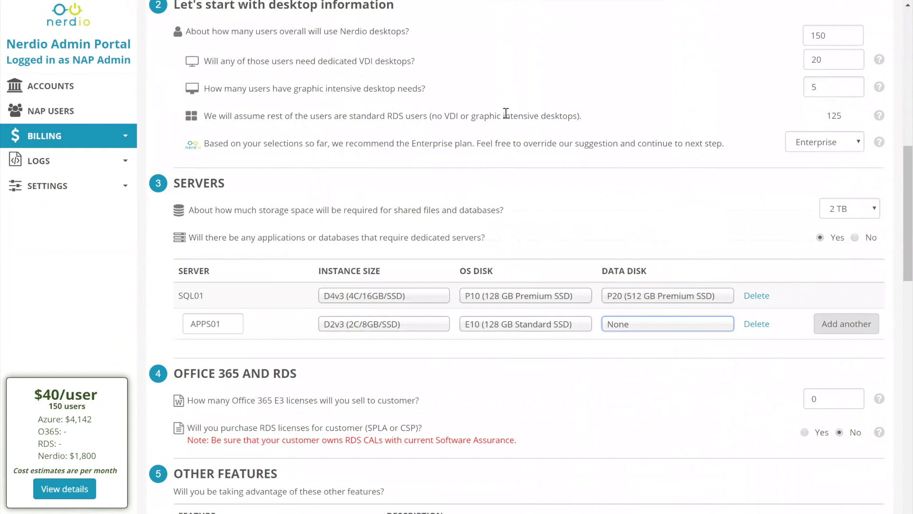
{"action": "scroll", "coordinate": [304, 350], "scroll_direction": "down", "scroll_amount": 1}
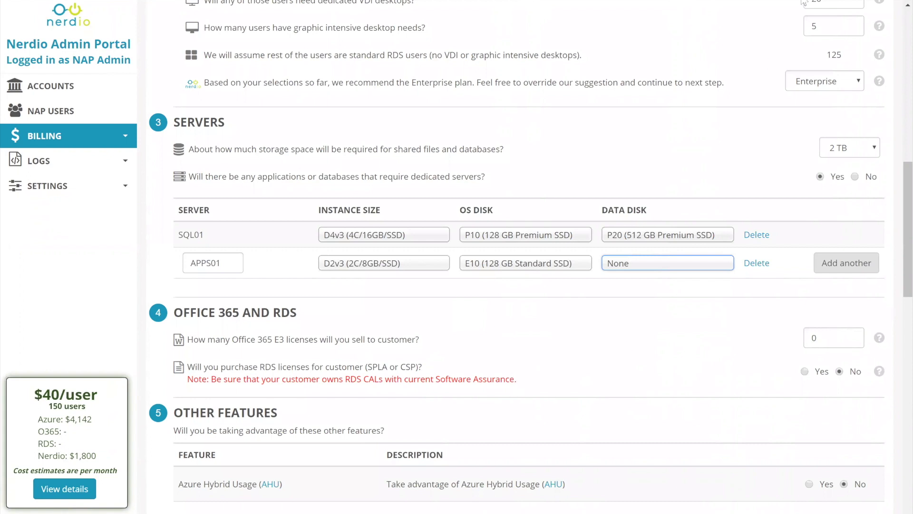
{"action": "scroll", "coordinate": [837, 219], "scroll_direction": "up", "scroll_amount": 1}
Enter 150 Office 365 E3 licenses and include RDS licenses, lifting the estimate to $65/user
{"action": "scroll", "coordinate": [844, 212], "scroll_direction": "up", "scroll_amount": 3}
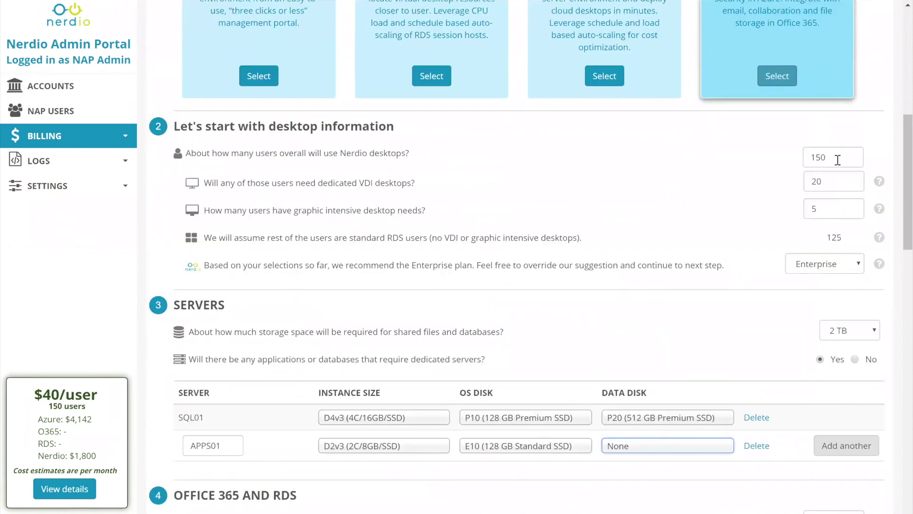
{"action": "double_click", "coordinate": [812, 157]}
{"action": "key", "text": "Tab"}
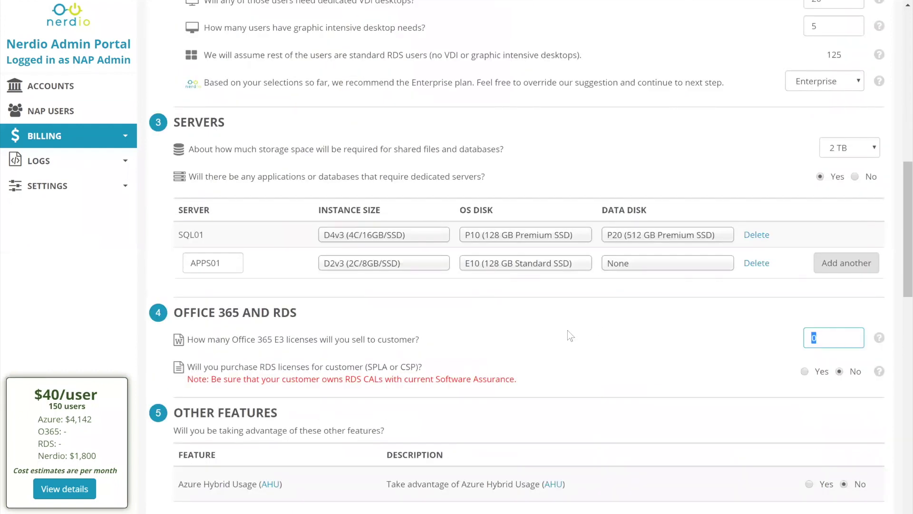
{"action": "type", "text": "150"}
{"action": "left_click", "coordinate": [820, 374]}
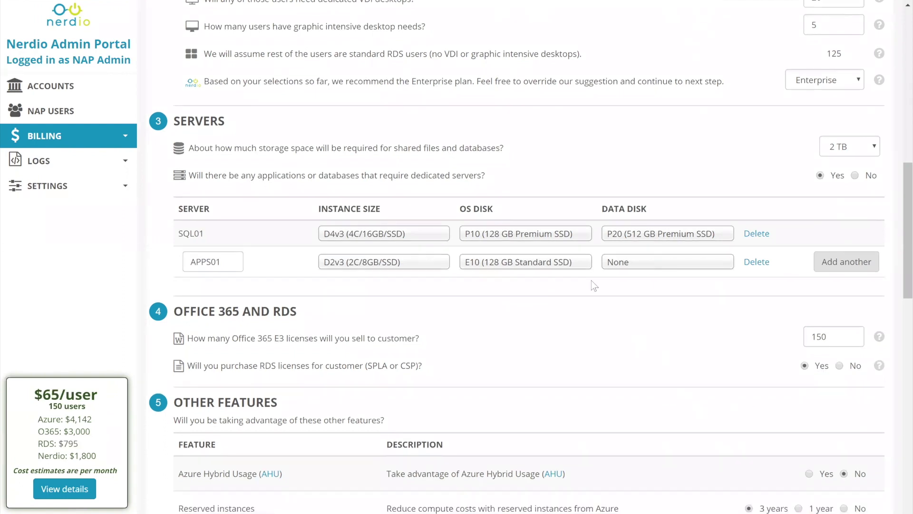
{"action": "scroll", "coordinate": [591, 281], "scroll_direction": "down", "scroll_amount": 4}
Enable Azure Hybrid Usage, dropping the estimate to $55/user, and highlight the 424 AHU cores
{"action": "scroll", "coordinate": [592, 281], "scroll_direction": "down", "scroll_amount": 3}
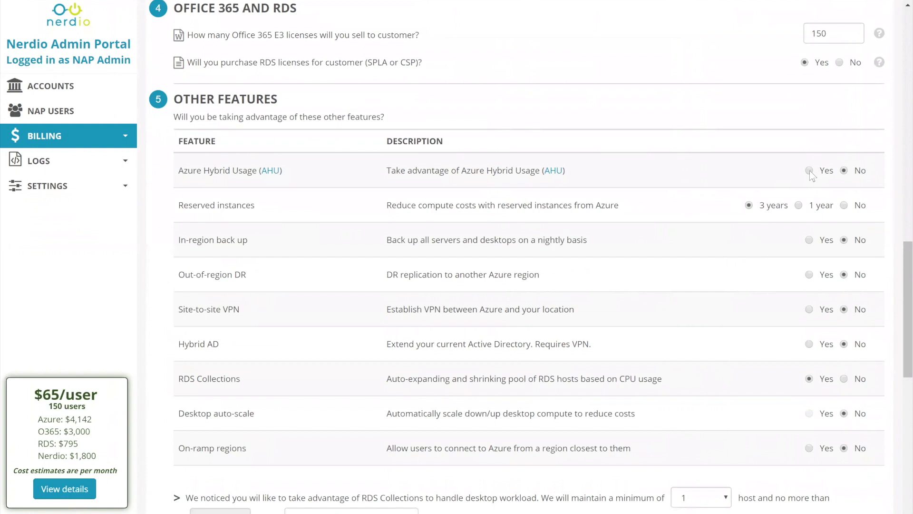
{"action": "left_click", "coordinate": [809, 170]}
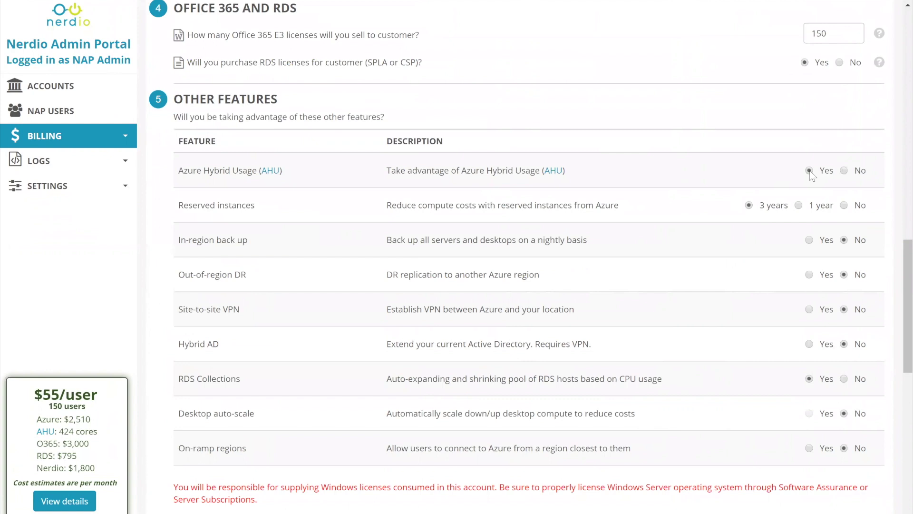
{"action": "left_click", "coordinate": [843, 170]}
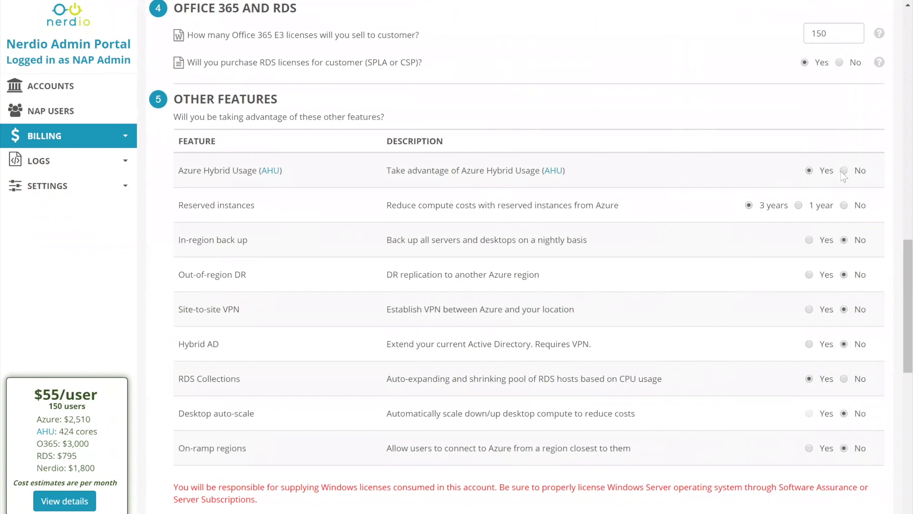
{"action": "left_click", "coordinate": [809, 170]}
{"action": "left_click_drag", "start_coordinate": [96, 431], "coordinate": [58, 431]}
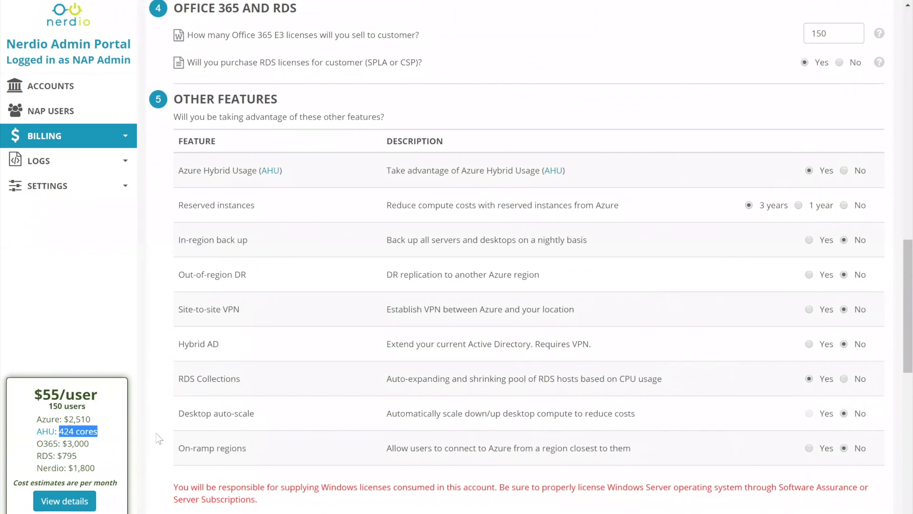
Compute 424 ÷ 8 = 53 and 53 × 14 = 742 in Calculator, then return to the estimator
{"action": "key", "text": "super+r"}
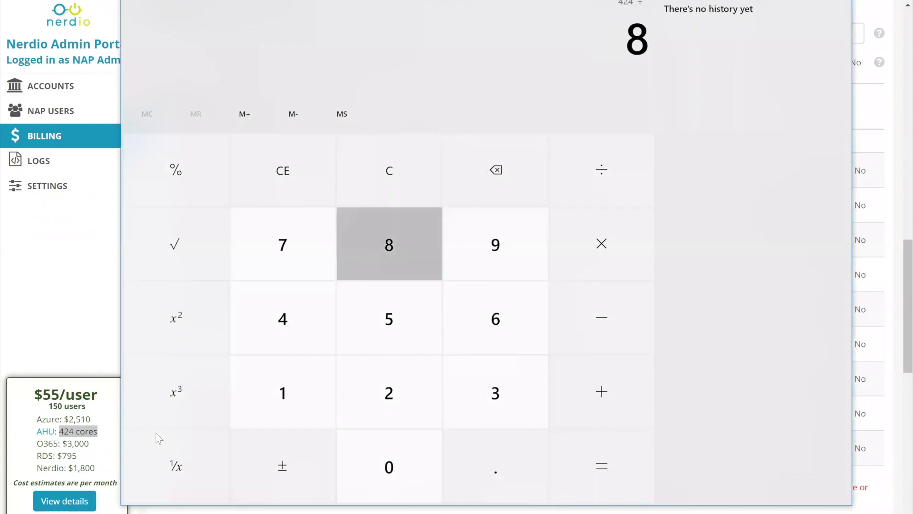
{"action": "key", "text": "Return"}
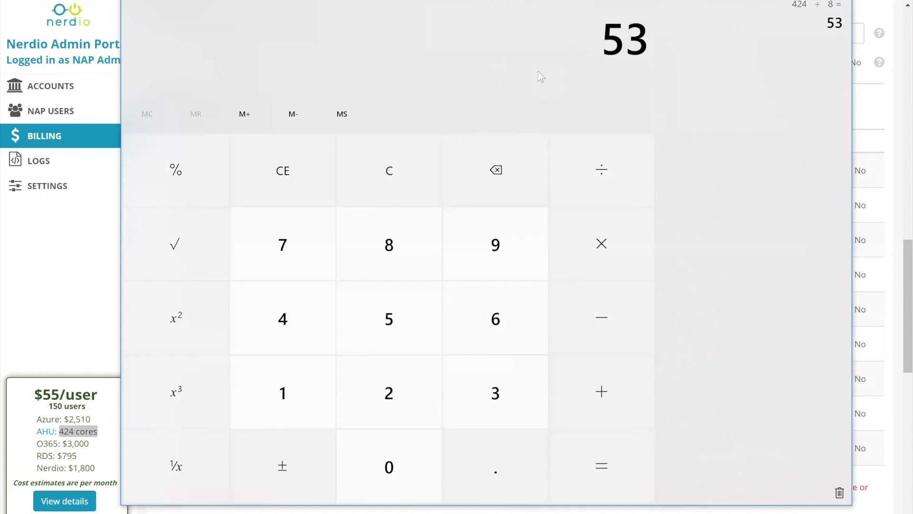
{"action": "type", "text": "*14"}
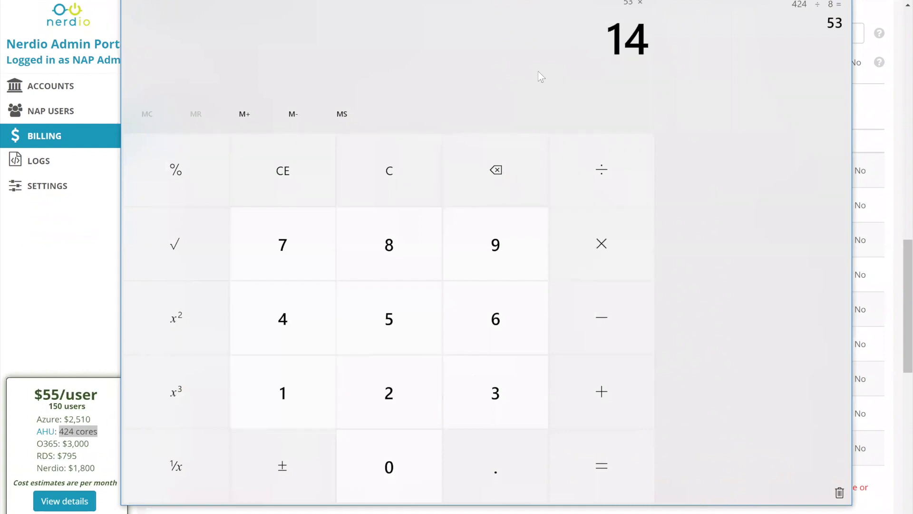
{"action": "key", "text": "Return"}
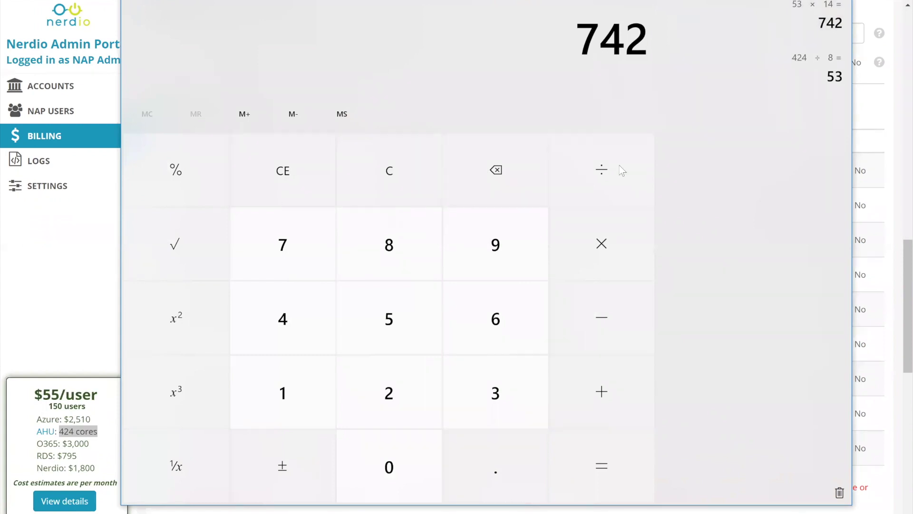
{"action": "key", "text": "alt+Tab"}
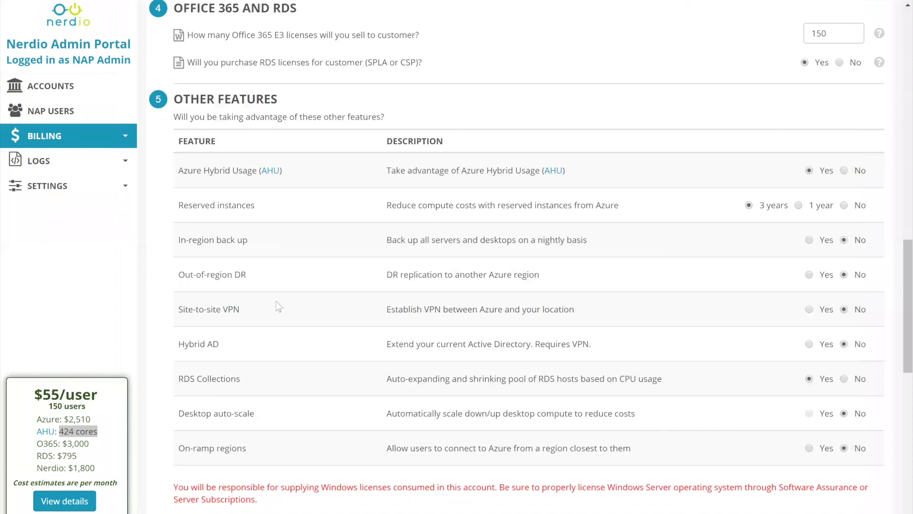
{"action": "left_click", "coordinate": [845, 171]}
{"action": "left_click", "coordinate": [809, 171]}
{"action": "left_click", "coordinate": [844, 206]}
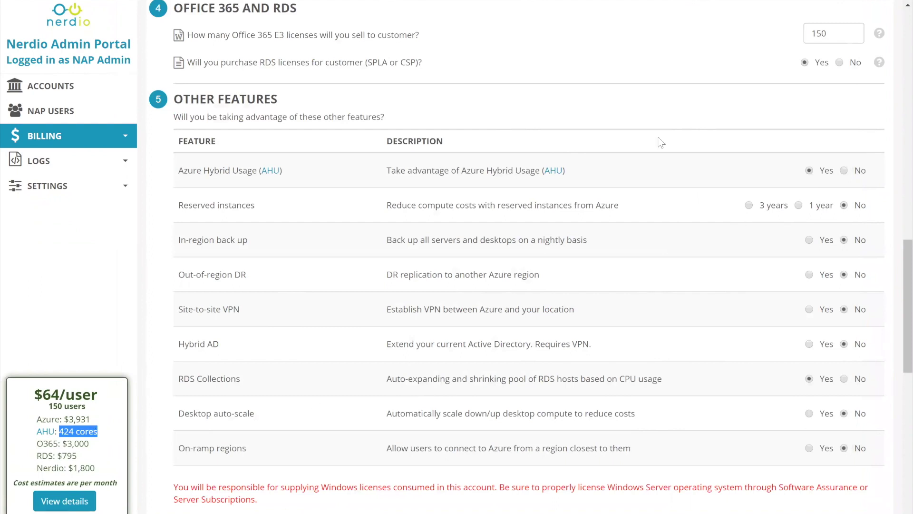
{"action": "left_click", "coordinate": [749, 205]}
{"action": "left_click", "coordinate": [809, 240]}
{"action": "left_click", "coordinate": [844, 240]}
Enable in-region backup, site-to-site VPN and Hybrid AD, leaving out-of-region DR off
{"action": "left_click", "coordinate": [810, 240]}
{"action": "left_click", "coordinate": [844, 240]}
{"action": "left_click", "coordinate": [809, 240]}
{"action": "left_click", "coordinate": [809, 276]}
{"action": "left_click", "coordinate": [846, 276]}
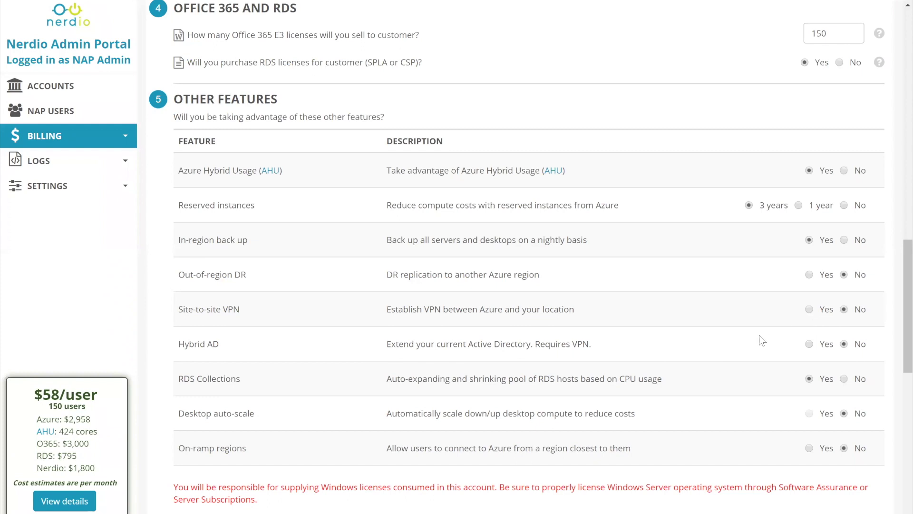
{"action": "left_click", "coordinate": [809, 309]}
{"action": "left_click", "coordinate": [809, 343]}
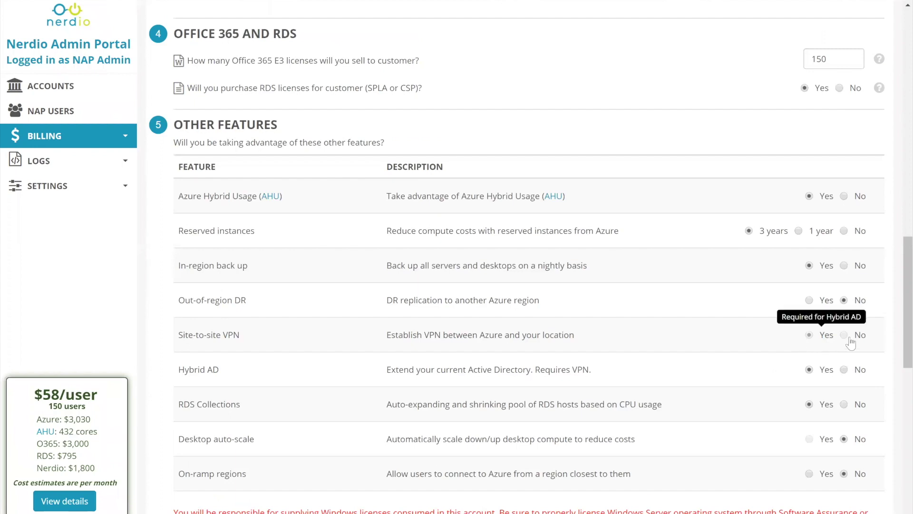
Change the EAD-DC01 instance size to B2ms (2C/8GB/SSD), lifting Azure to $3,042
{"action": "mouse_move", "coordinate": [812, 336]}
{"action": "scroll", "coordinate": [487, 266], "scroll_direction": "up", "scroll_amount": 1}
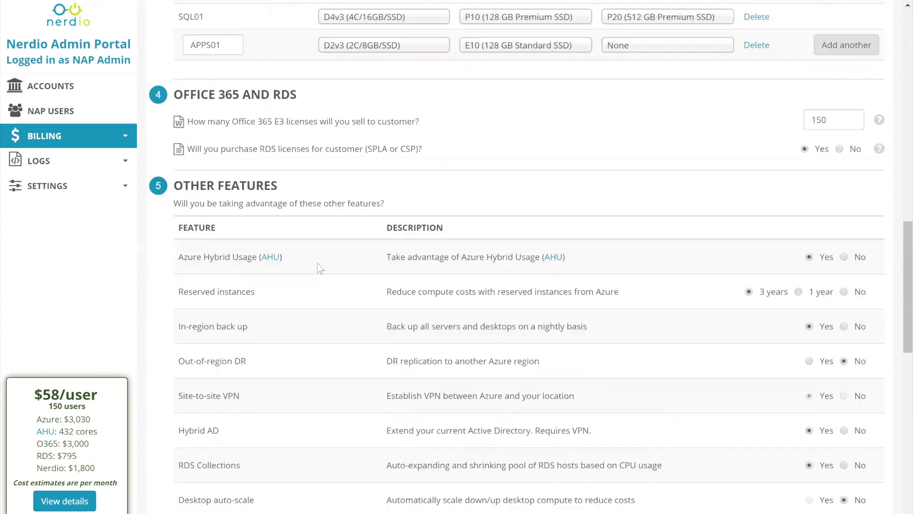
{"action": "scroll", "coordinate": [240, 202], "scroll_direction": "up", "scroll_amount": 3}
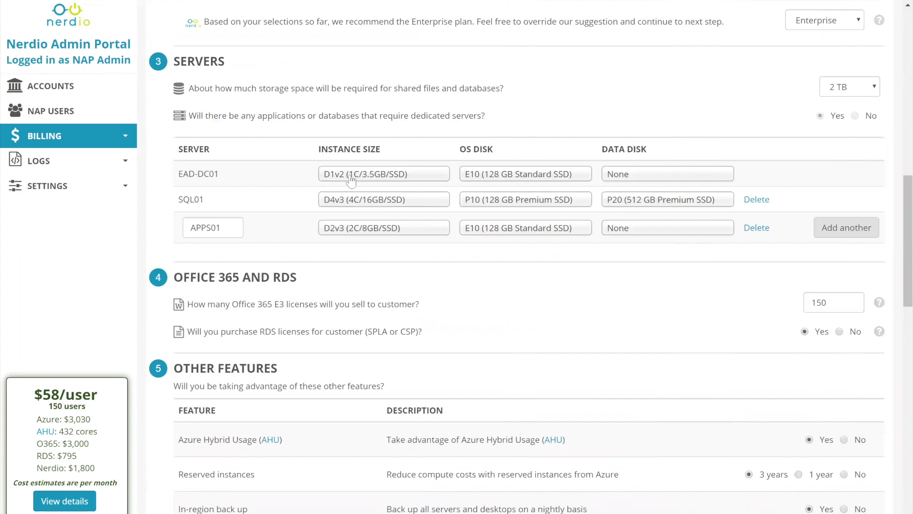
{"action": "left_click", "coordinate": [415, 177]}
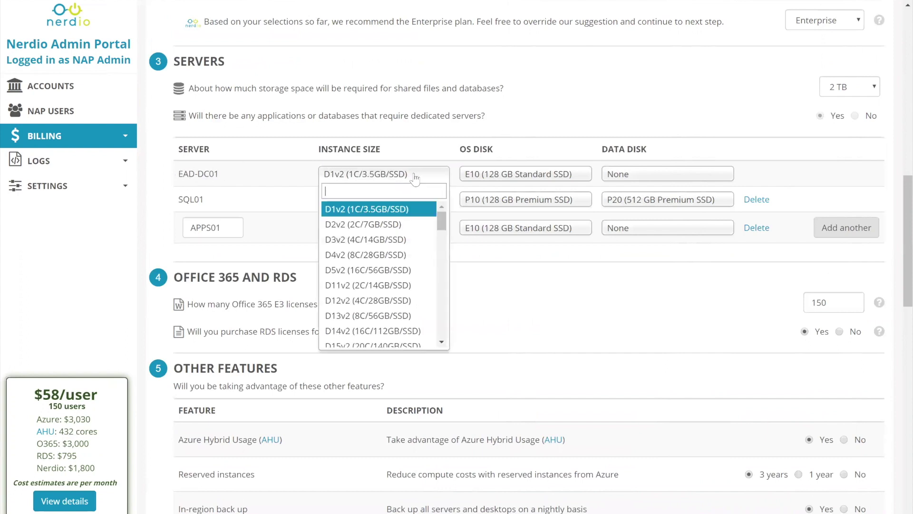
{"action": "type", "text": "b2ms"}
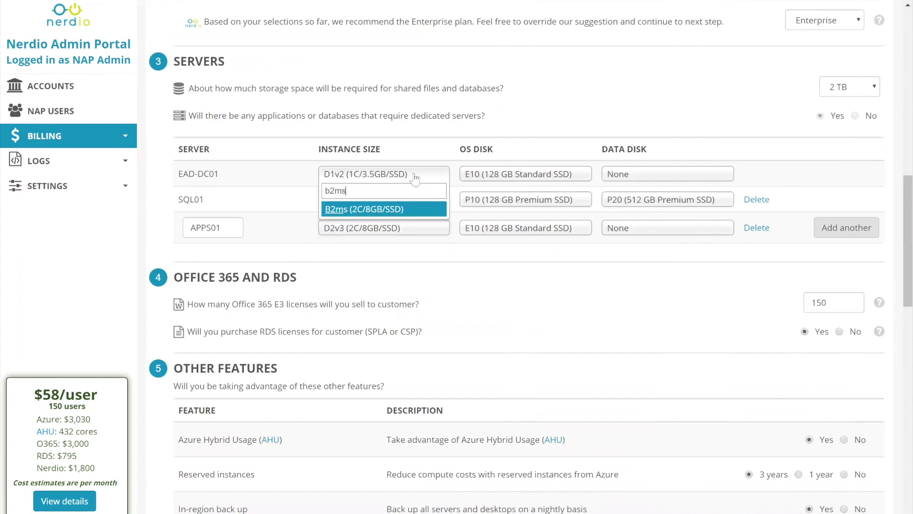
{"action": "left_click", "coordinate": [391, 211]}
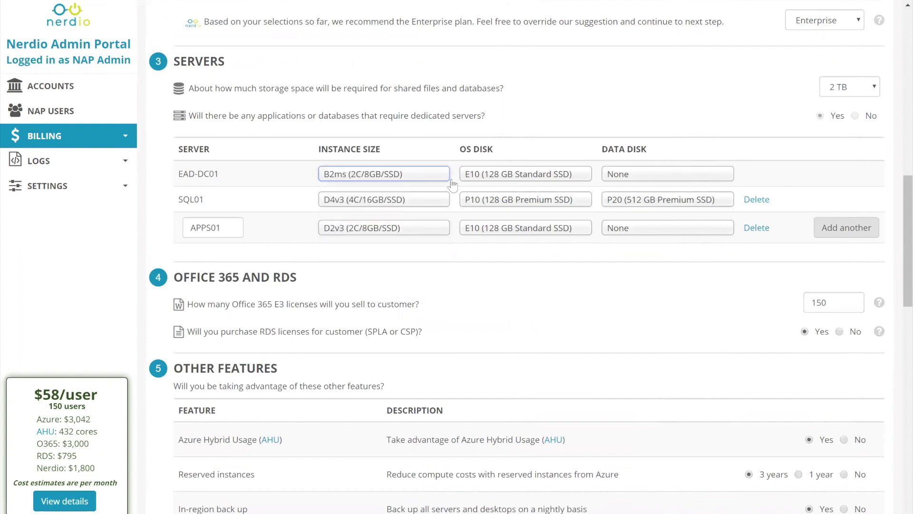
Under Other Features, set Reserved instances to the 1-year term
{"action": "scroll", "coordinate": [511, 159], "scroll_direction": "down", "scroll_amount": 4}
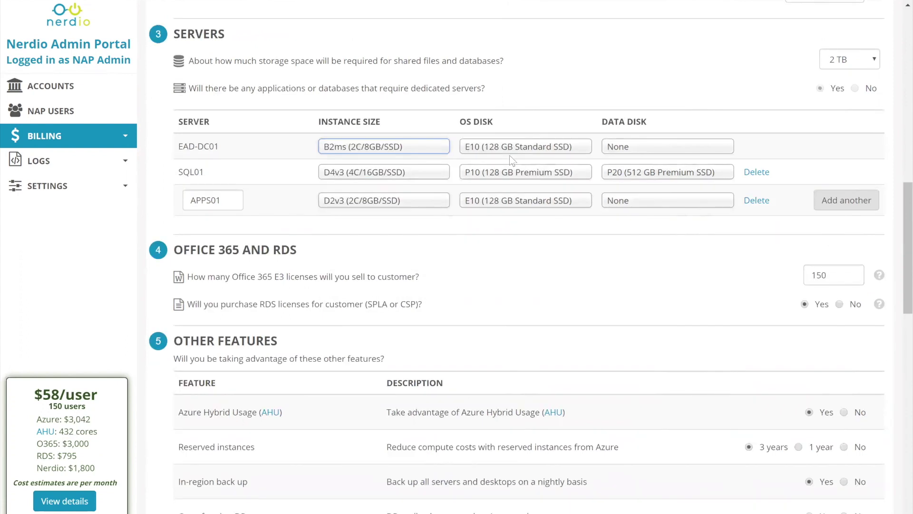
{"action": "scroll", "coordinate": [510, 155], "scroll_direction": "down", "scroll_amount": 1}
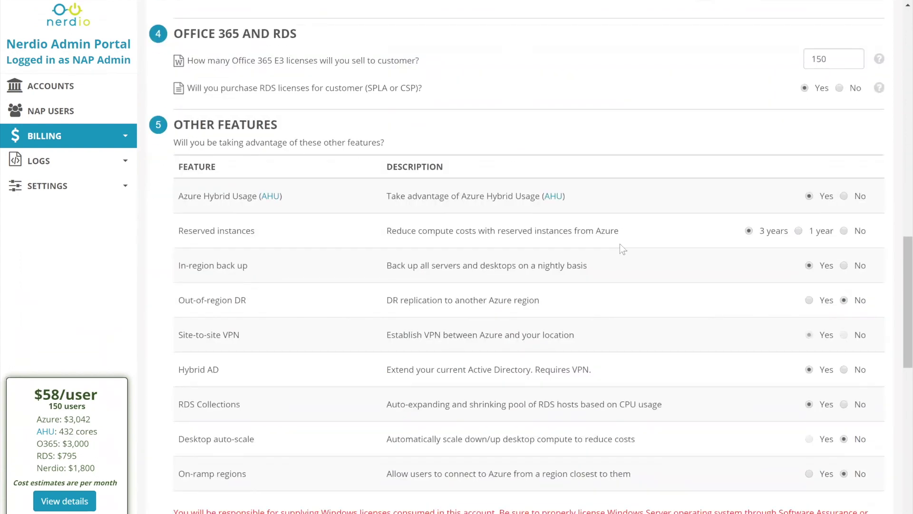
{"action": "scroll", "coordinate": [409, 444], "scroll_direction": "down", "scroll_amount": 1}
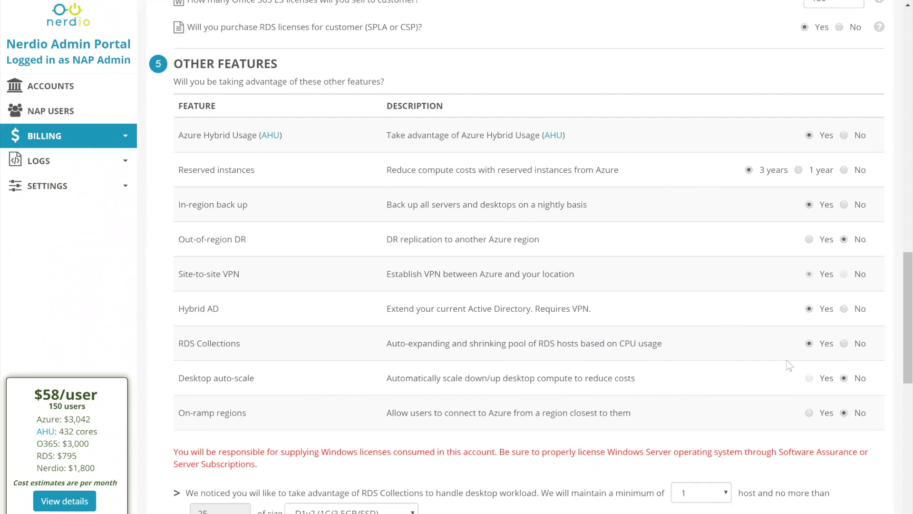
{"action": "mouse_move", "coordinate": [811, 378]}
{"action": "left_click", "coordinate": [799, 169]}
Try Reserved instances off and Desktop auto-scale on, then restore 3-year reserved instances with auto-scale off
{"action": "left_click", "coordinate": [749, 171]}
{"action": "left_click", "coordinate": [843, 170]}
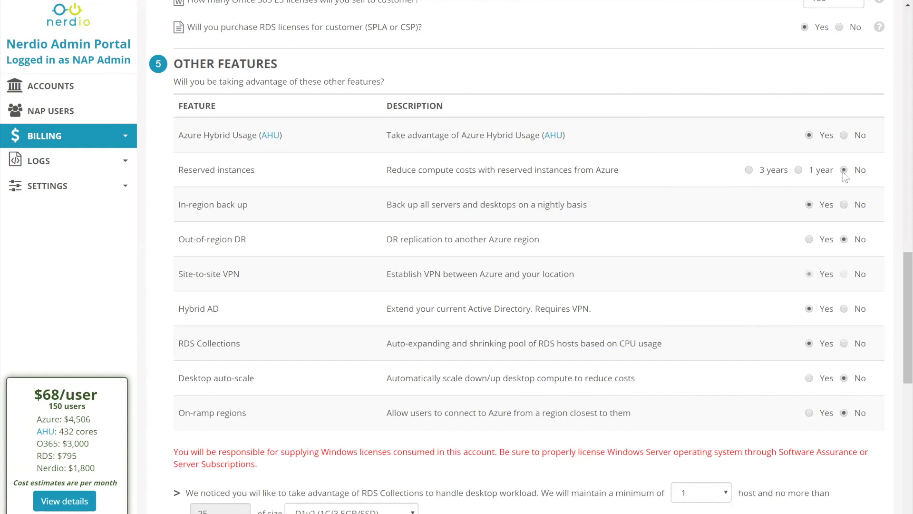
{"action": "left_click", "coordinate": [809, 378]}
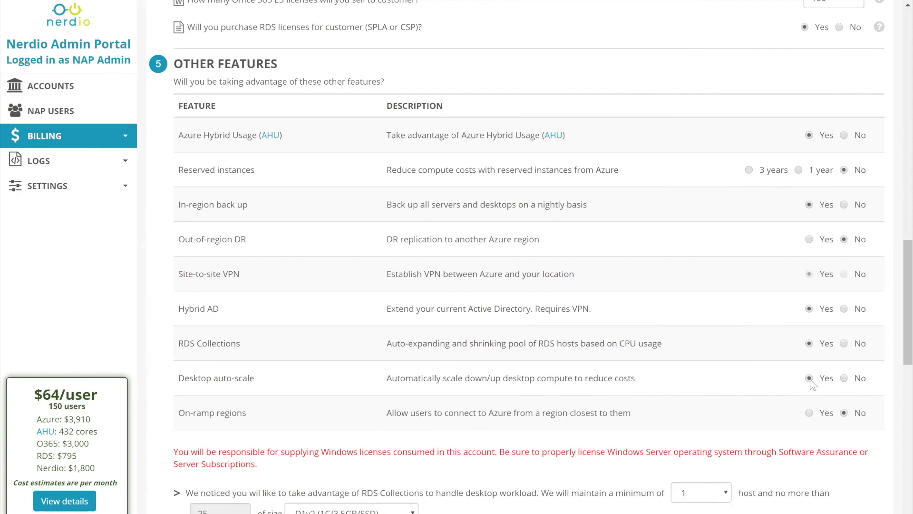
{"action": "left_click", "coordinate": [844, 378]}
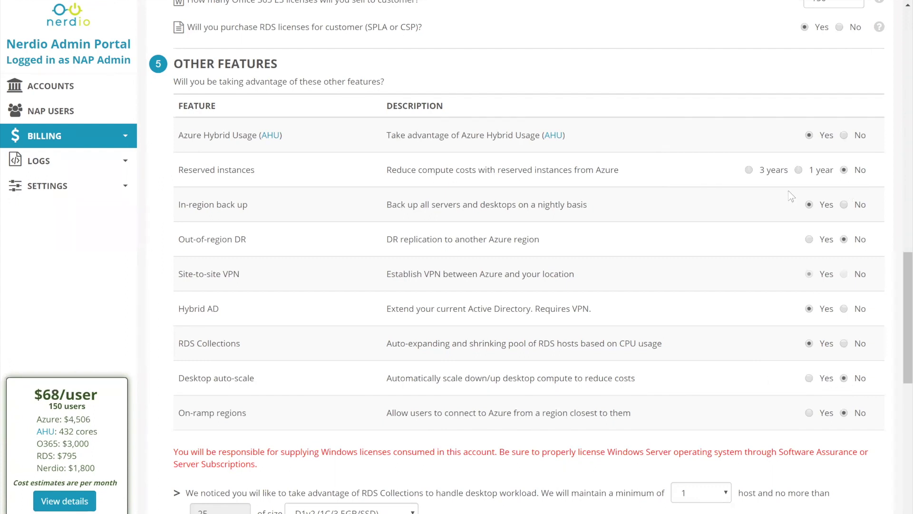
{"action": "left_click", "coordinate": [750, 170]}
{"action": "mouse_move", "coordinate": [822, 380]}
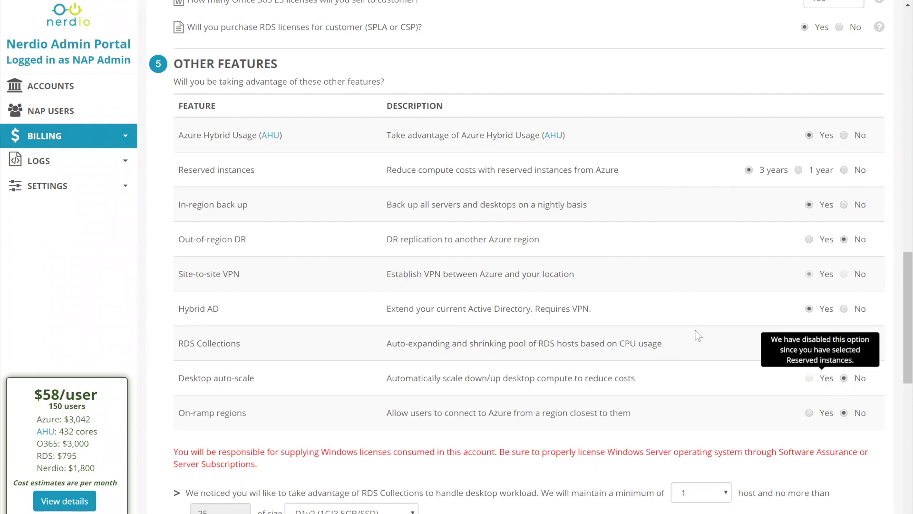
{"action": "scroll", "coordinate": [569, 315], "scroll_direction": "down", "scroll_amount": 1}
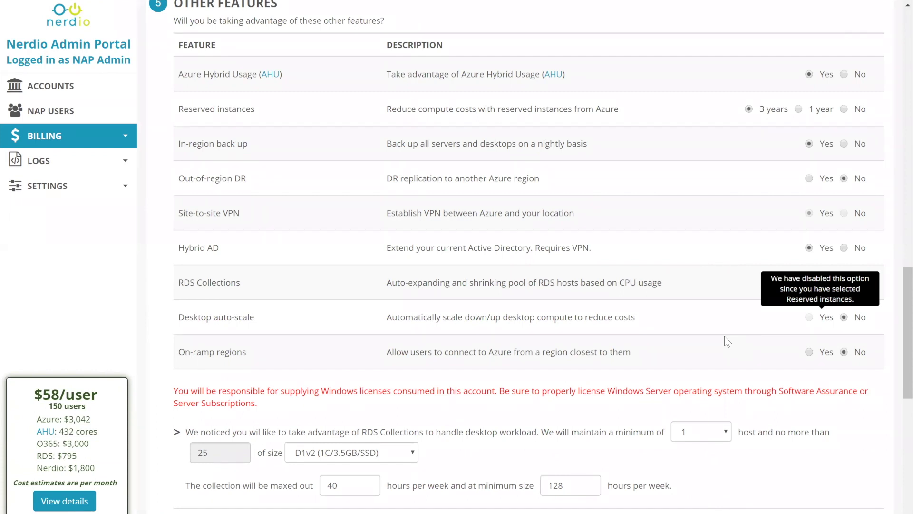
{"action": "left_click", "coordinate": [809, 351]}
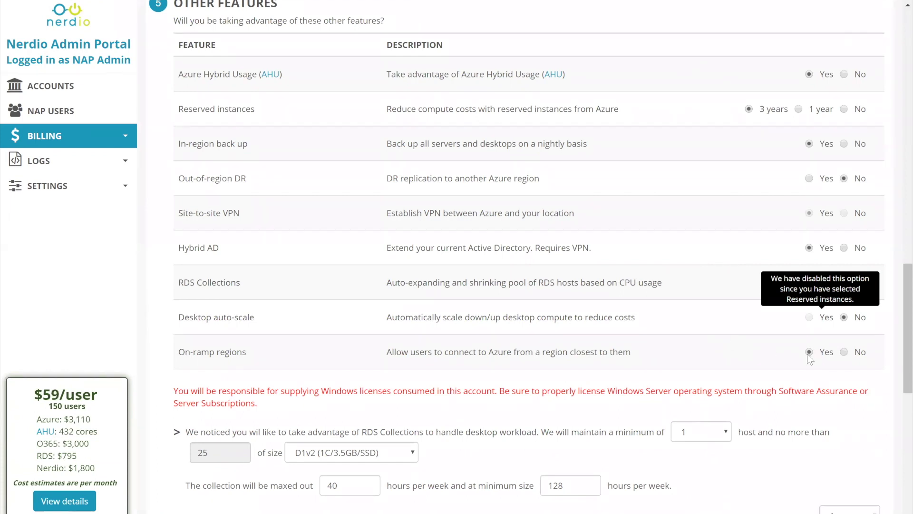
{"action": "scroll", "coordinate": [475, 414], "scroll_direction": "down", "scroll_amount": 1}
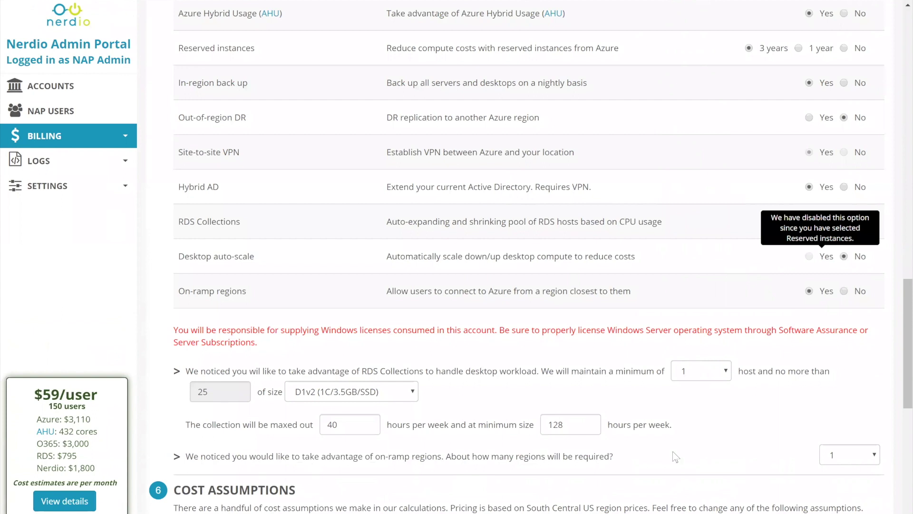
{"action": "left_click", "coordinate": [866, 459]}
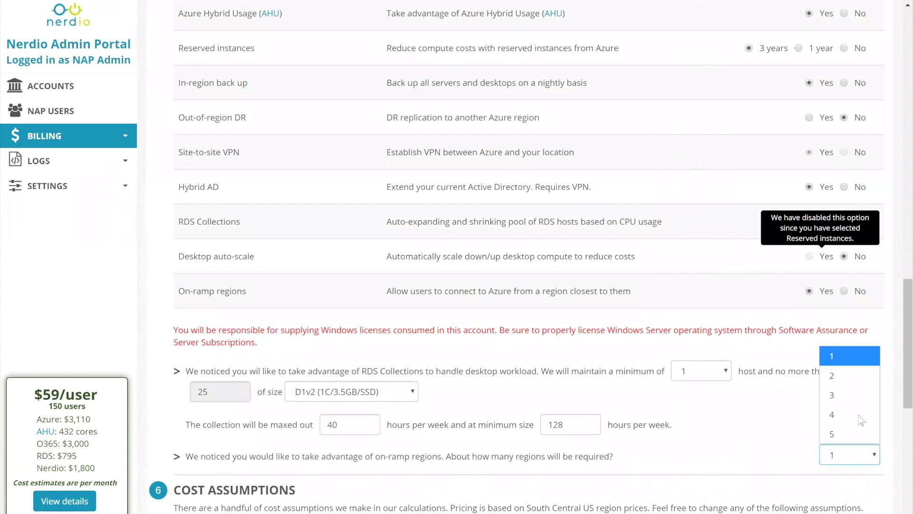
{"action": "left_click", "coordinate": [842, 378]}
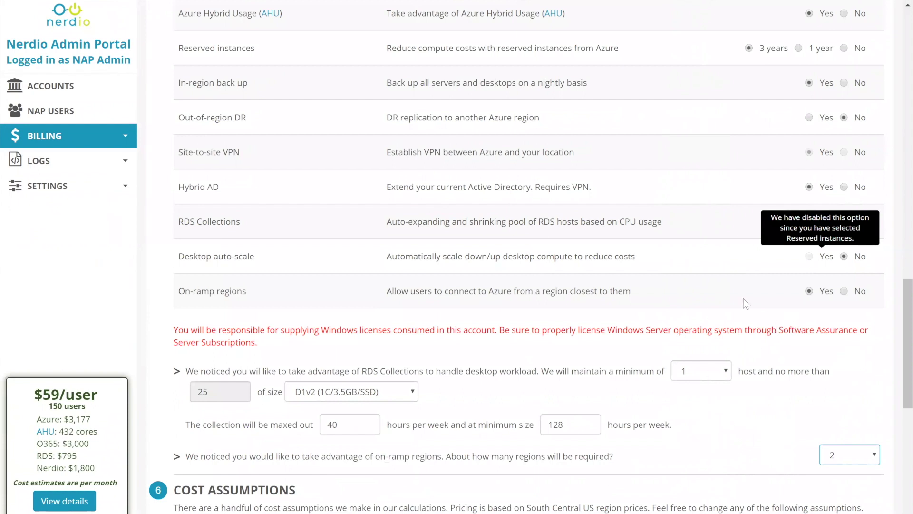
{"action": "left_click", "coordinate": [844, 290]}
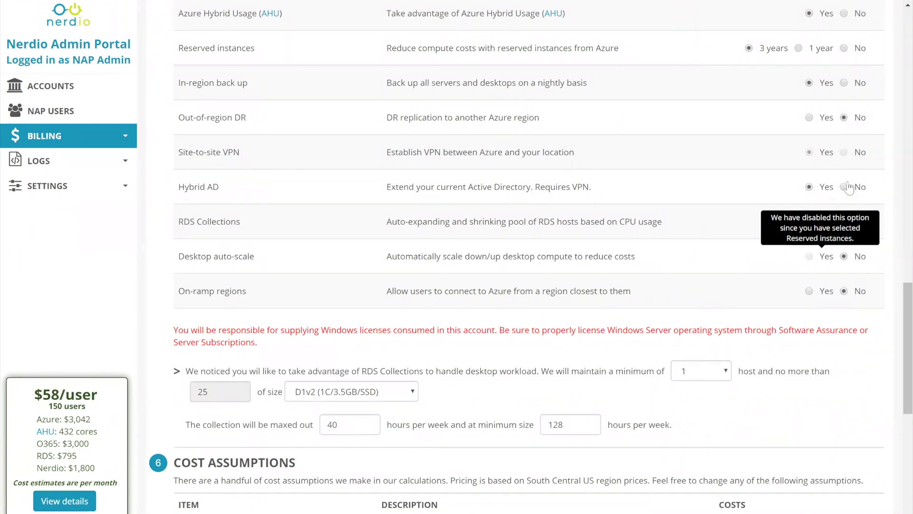
Return EAD-DC01 to the D1v2 (1C/3.5GB/SSD) instance size, lowering Azure to $3,030
{"action": "left_click", "coordinate": [814, 193]}
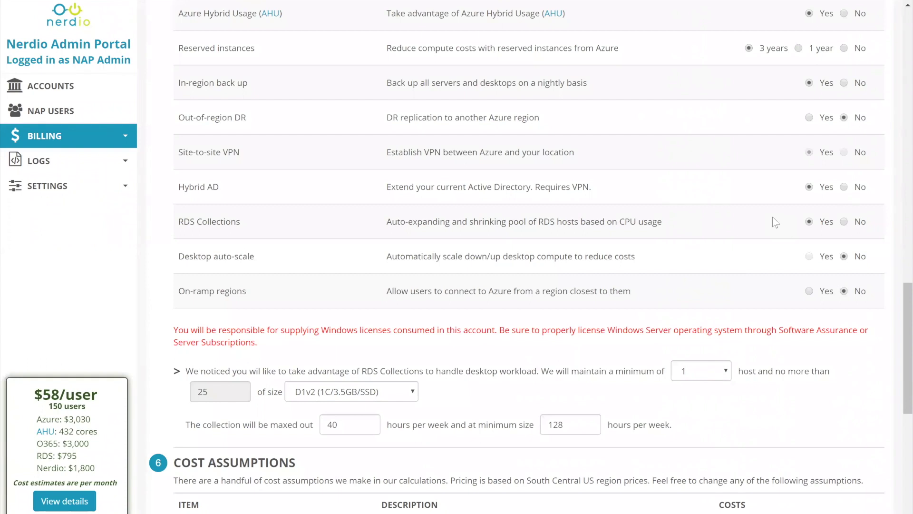
{"action": "scroll", "coordinate": [773, 221], "scroll_direction": "up", "scroll_amount": 9}
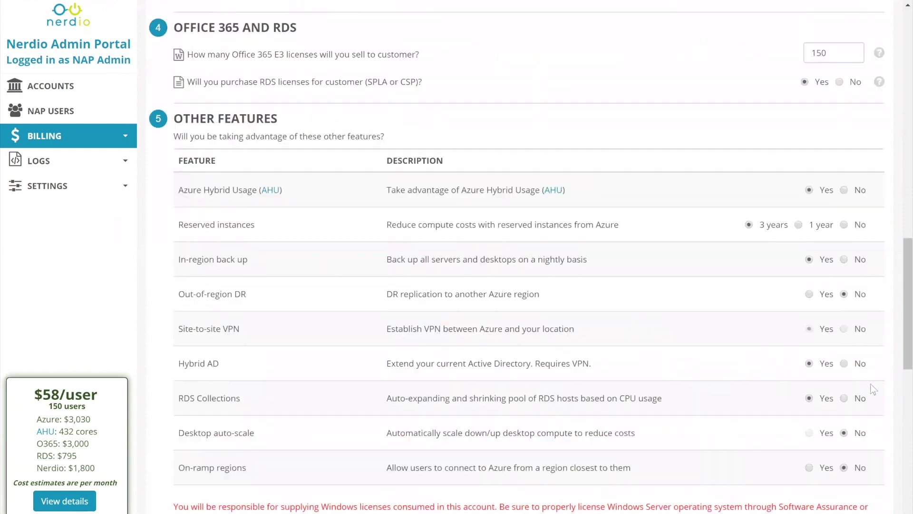
{"action": "scroll", "coordinate": [823, 214], "scroll_direction": "up", "scroll_amount": 3}
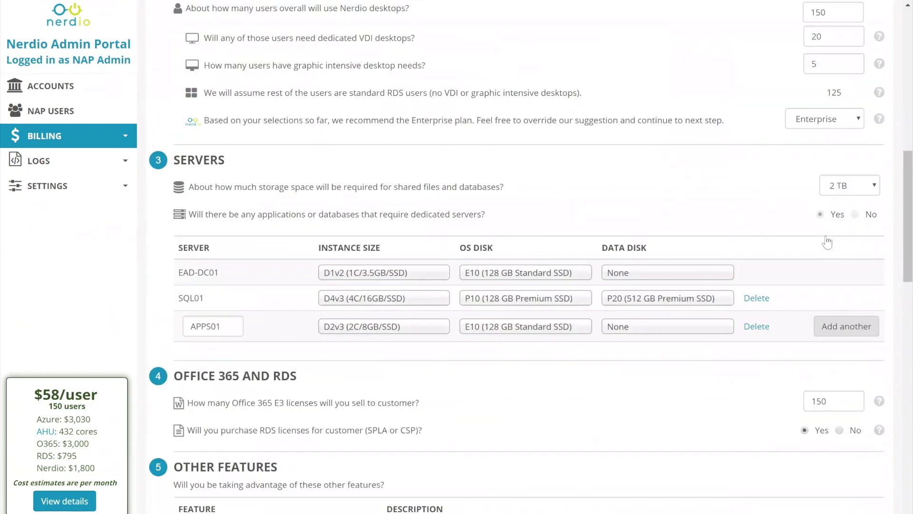
{"action": "scroll", "coordinate": [775, 237], "scroll_direction": "down", "scroll_amount": 11}
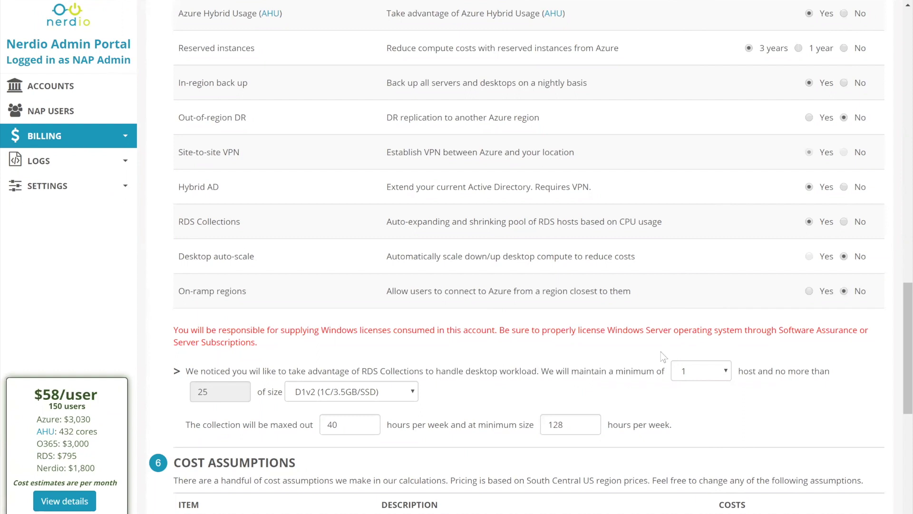
Keep the RDS minimum at 1 host and try D8v3 as the RDS host size
{"action": "left_click", "coordinate": [686, 372]}
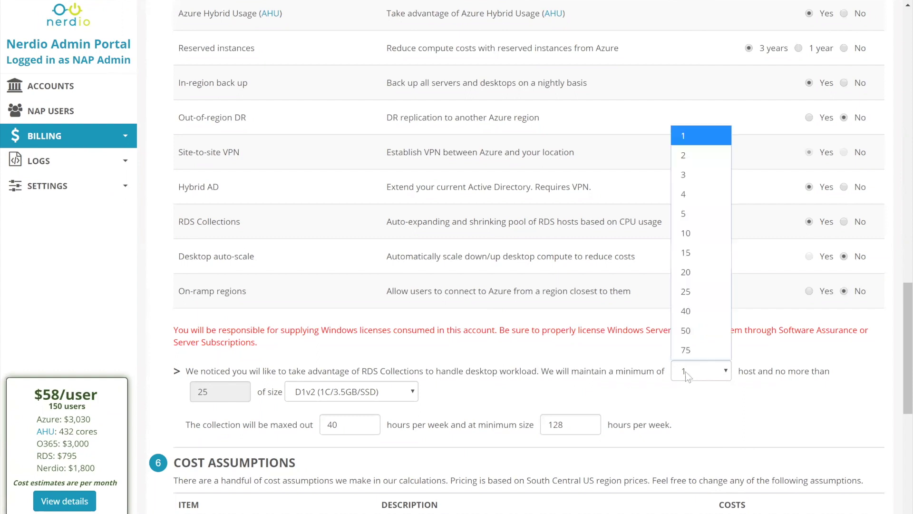
{"action": "left_click", "coordinate": [686, 372]}
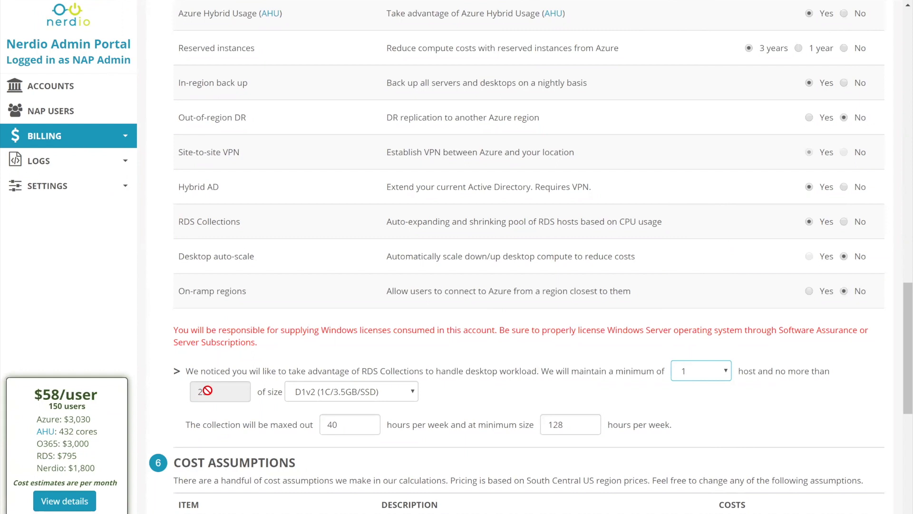
{"action": "mouse_move", "coordinate": [206, 389]}
{"action": "left_click", "coordinate": [339, 392]}
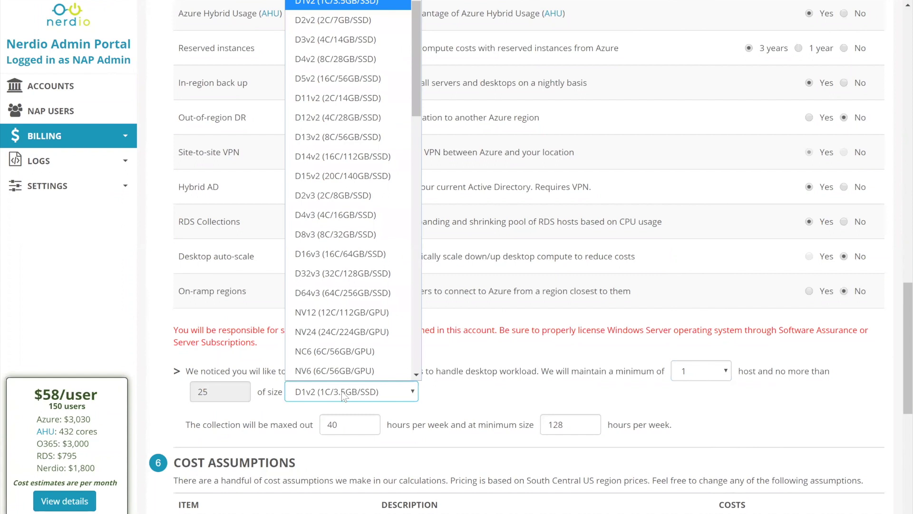
{"action": "left_click", "coordinate": [451, 330]}
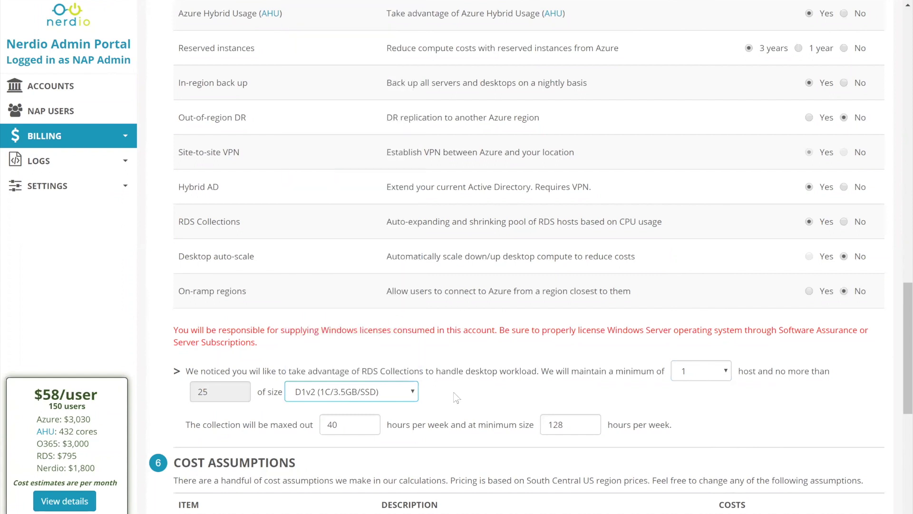
{"action": "left_click", "coordinate": [332, 390]}
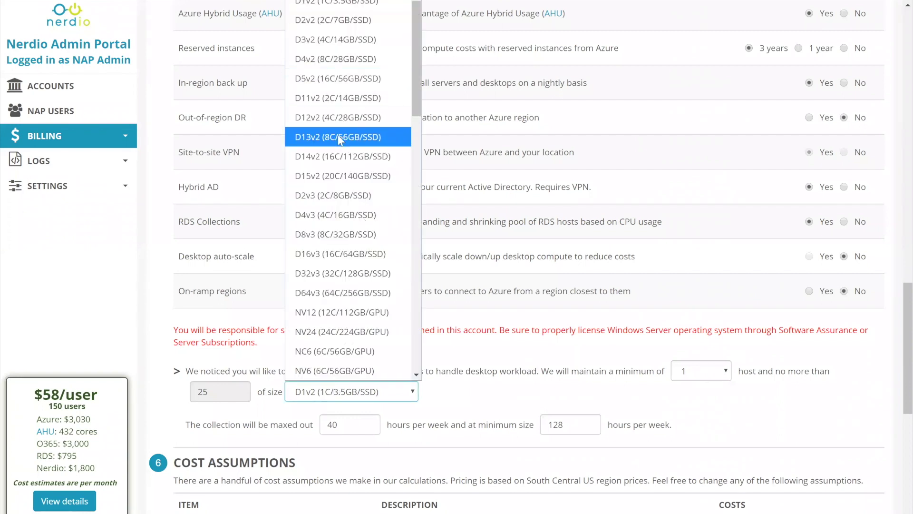
{"action": "left_click", "coordinate": [341, 235]}
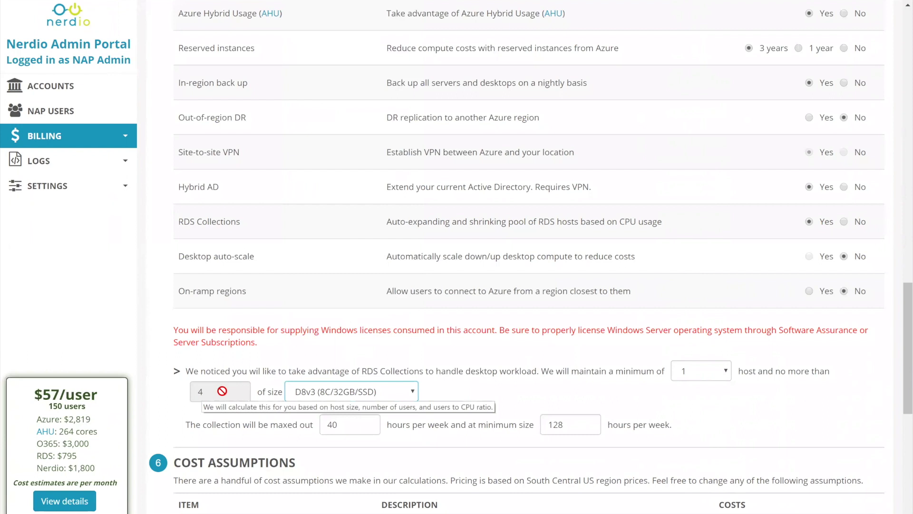
After comparing D1v2 and D8v3, settle the RDS host size on D4v3 (4C/16GB/SSD)
{"action": "left_click", "coordinate": [325, 392]}
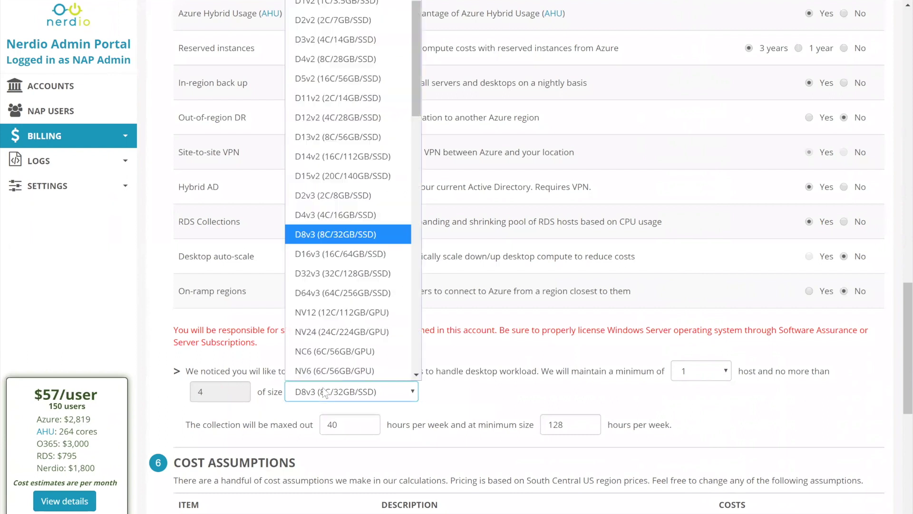
{"action": "left_click", "coordinate": [327, 2]}
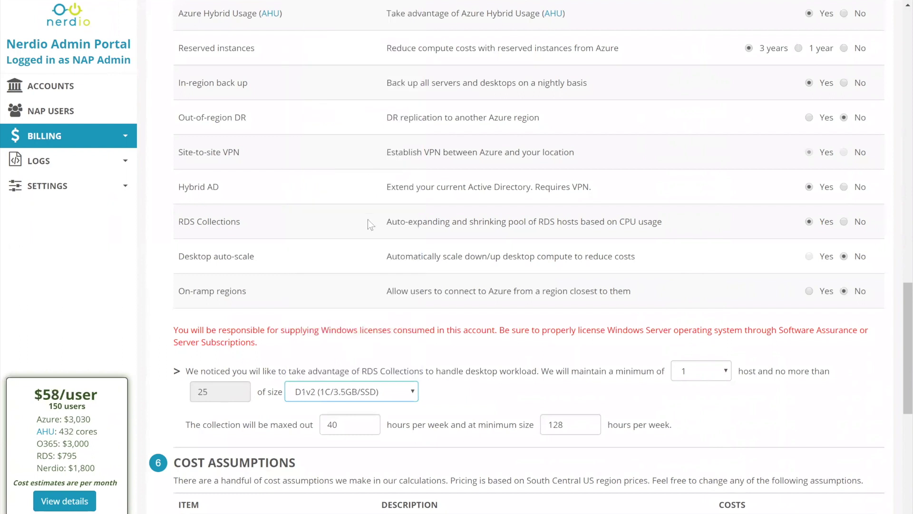
{"action": "left_click", "coordinate": [351, 393]}
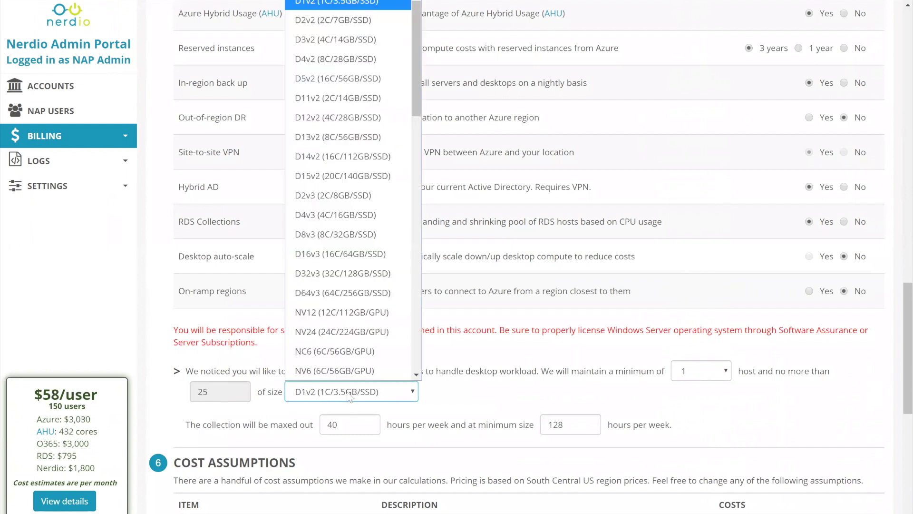
{"action": "left_click", "coordinate": [335, 214]}
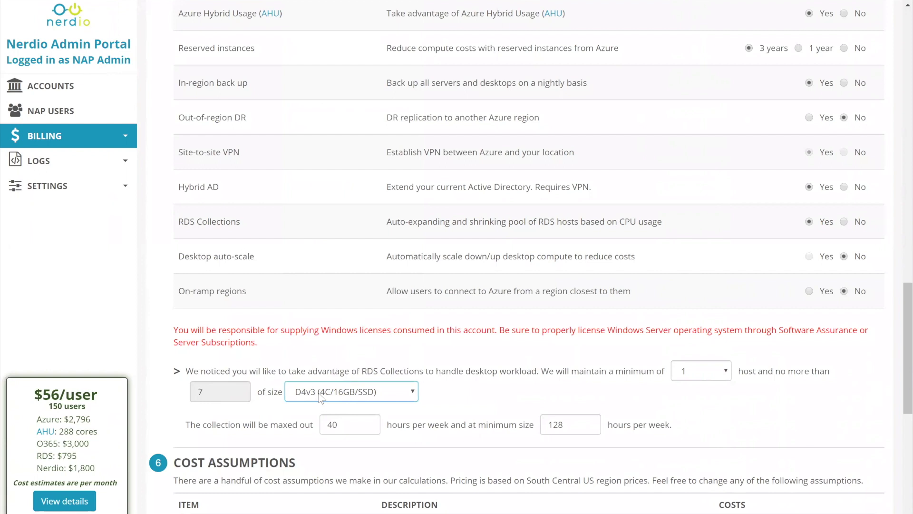
{"action": "left_click", "coordinate": [304, 390]}
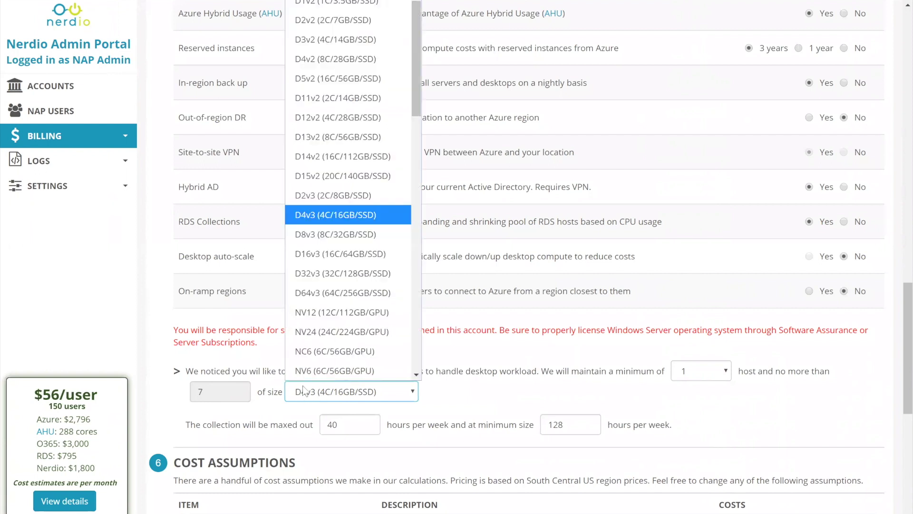
{"action": "left_click", "coordinate": [331, 238]}
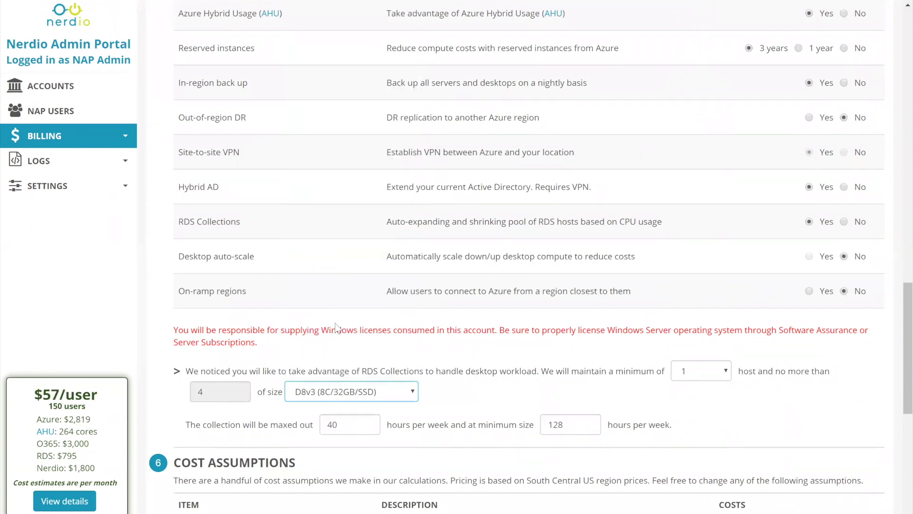
{"action": "left_click", "coordinate": [339, 391]}
{"action": "left_click", "coordinate": [324, 219]}
{"action": "left_click", "coordinate": [339, 423]}
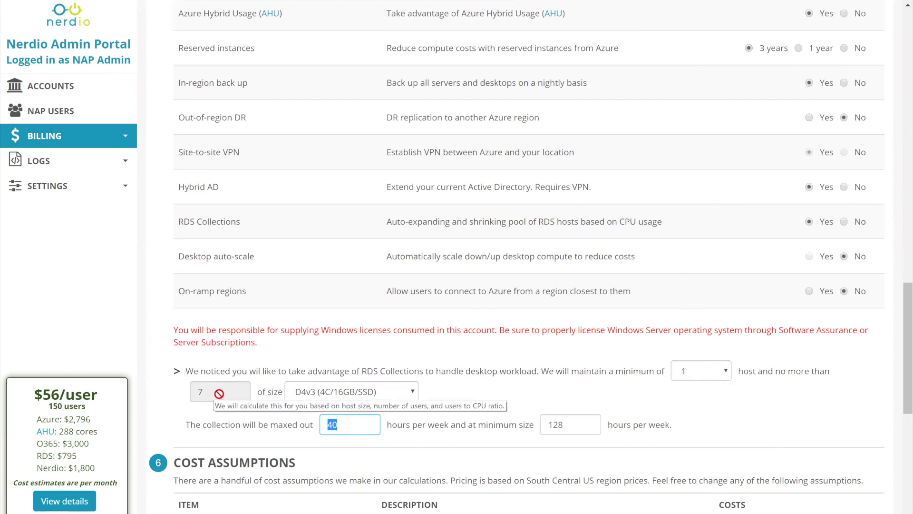
Set the RDS minimum to 3 hosts and change maxed-out hours from 40 to 50 per week
{"action": "left_click", "coordinate": [712, 371]}
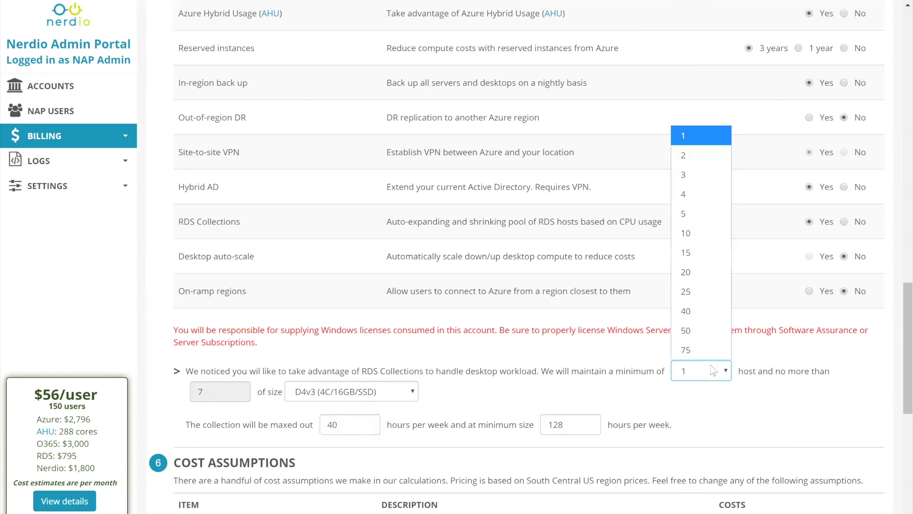
{"action": "left_click", "coordinate": [690, 176]}
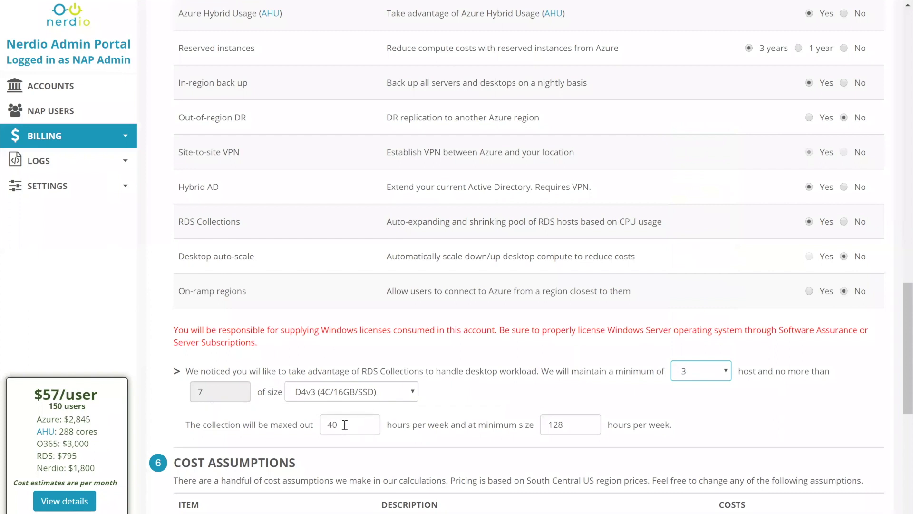
{"action": "left_click_drag", "start_coordinate": [345, 424], "coordinate": [302, 423]}
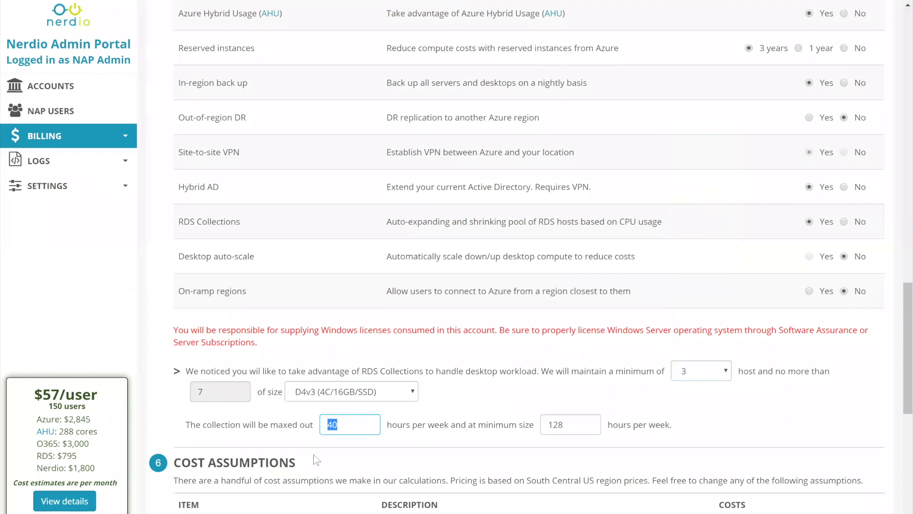
{"action": "type", "text": "50"}
{"action": "left_click_drag", "start_coordinate": [573, 423], "coordinate": [485, 423]}
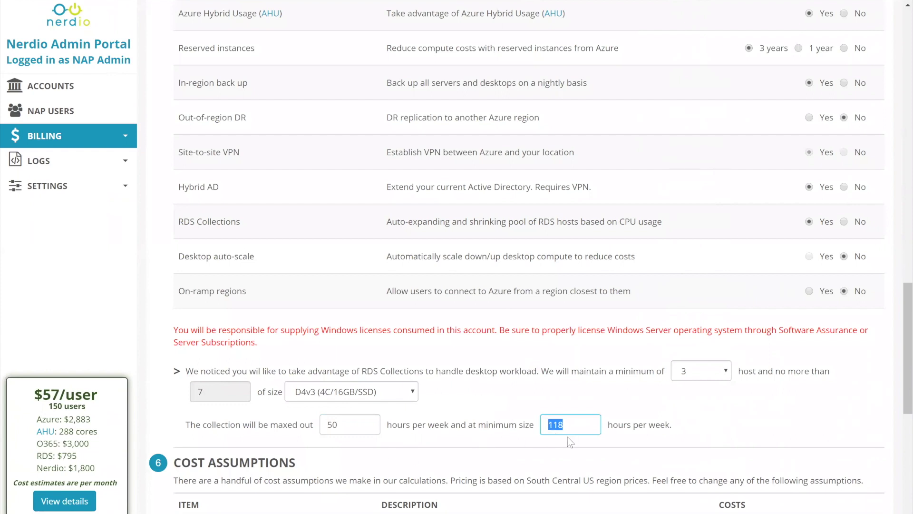
{"action": "left_click_drag", "start_coordinate": [478, 425], "coordinate": [536, 425]}
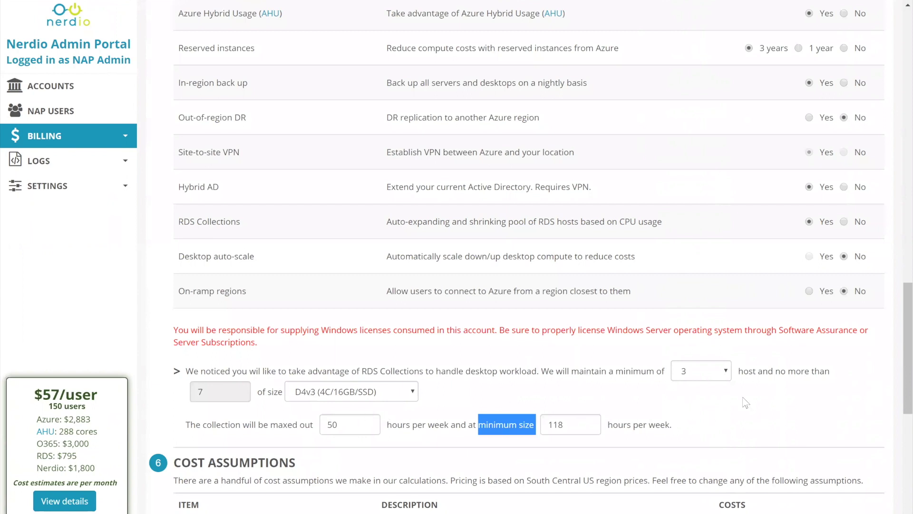
{"action": "double_click", "coordinate": [358, 424]}
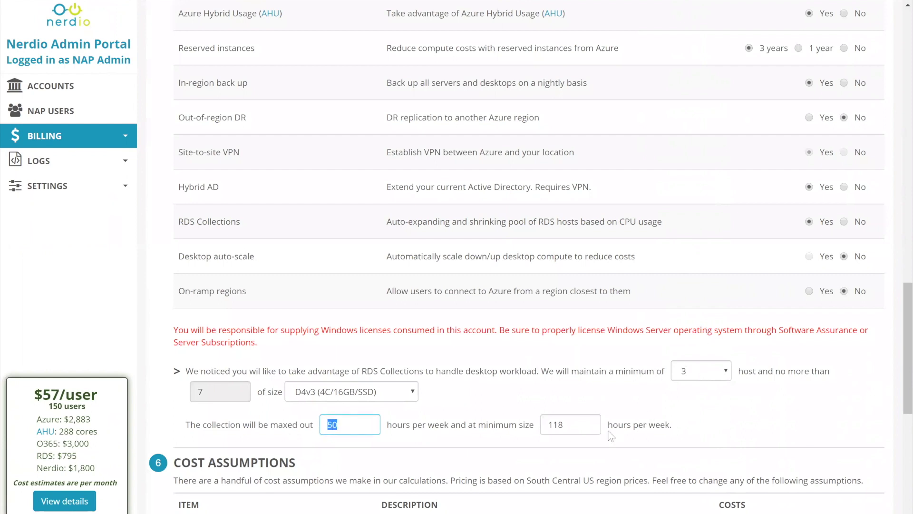
{"action": "left_click", "coordinate": [592, 423]}
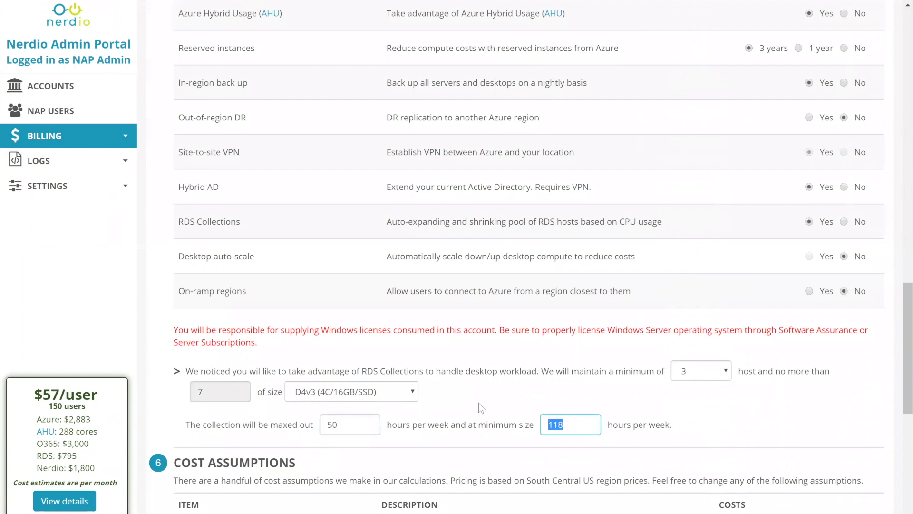
{"action": "scroll", "coordinate": [497, 399], "scroll_direction": "down", "scroll_amount": 1}
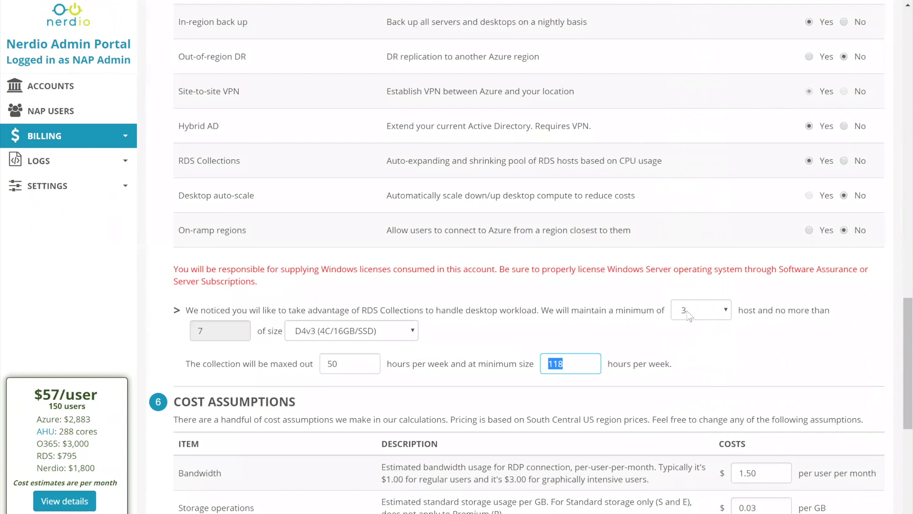
{"action": "scroll", "coordinate": [513, 262], "scroll_direction": "down", "scroll_amount": 3}
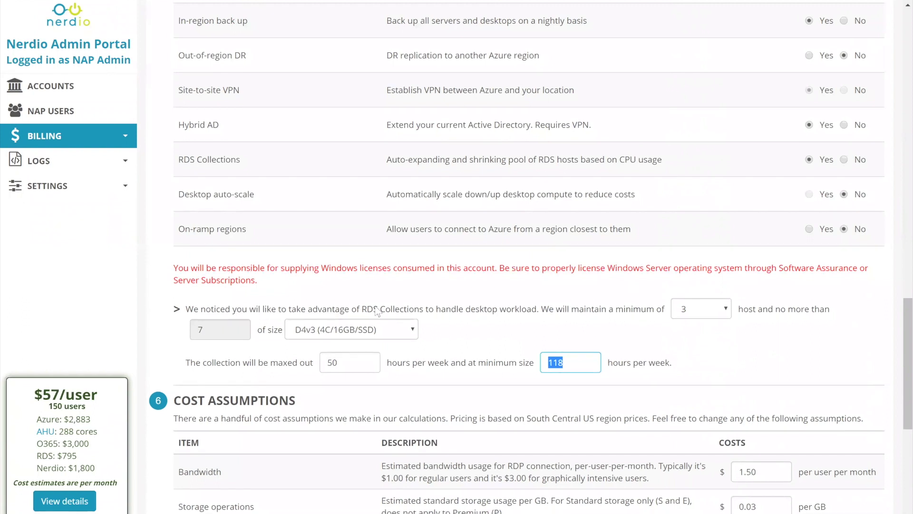
{"action": "scroll", "coordinate": [418, 352], "scroll_direction": "down", "scroll_amount": 4}
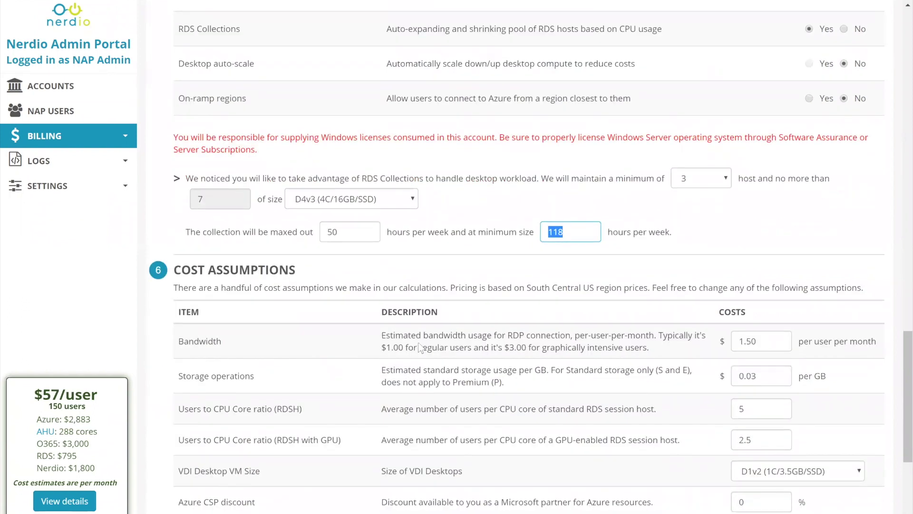
{"action": "scroll", "coordinate": [789, 171], "scroll_direction": "down", "scroll_amount": 1}
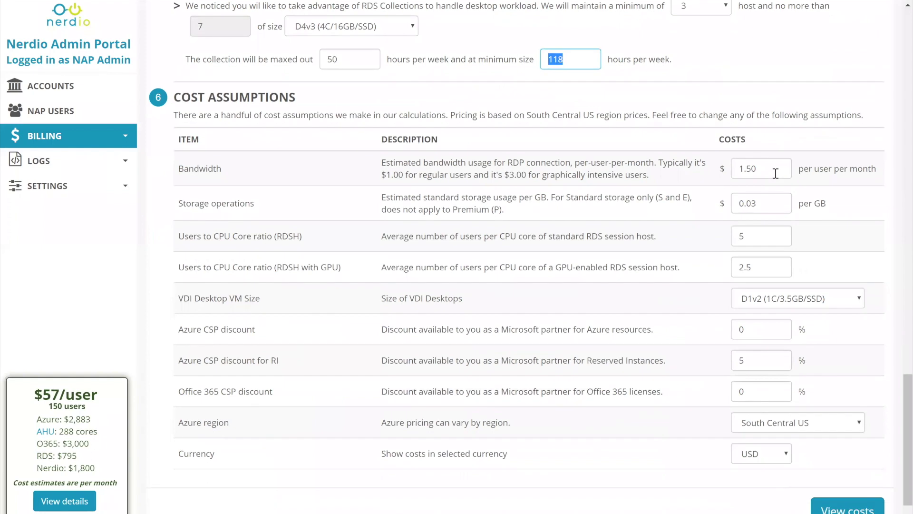
{"action": "left_click", "coordinate": [761, 168]}
{"action": "key", "text": "ctrl+a"}
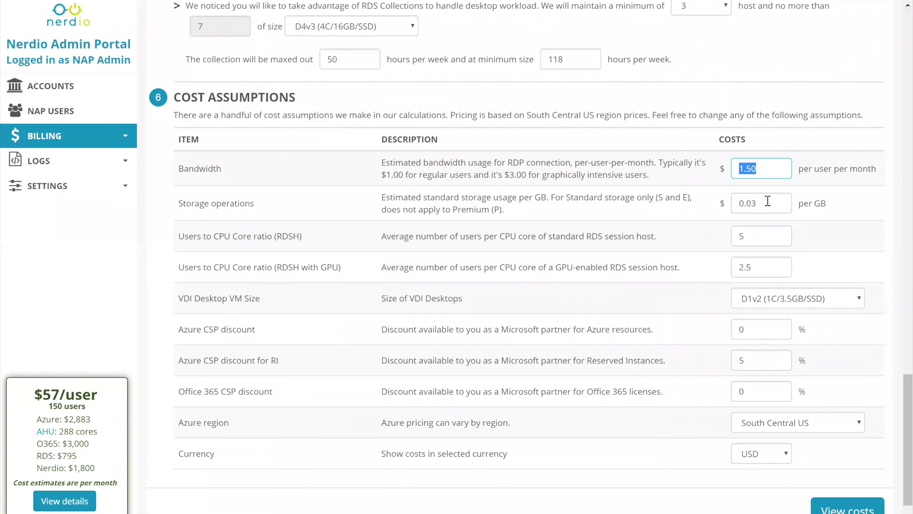
{"action": "key", "text": "Tab"}
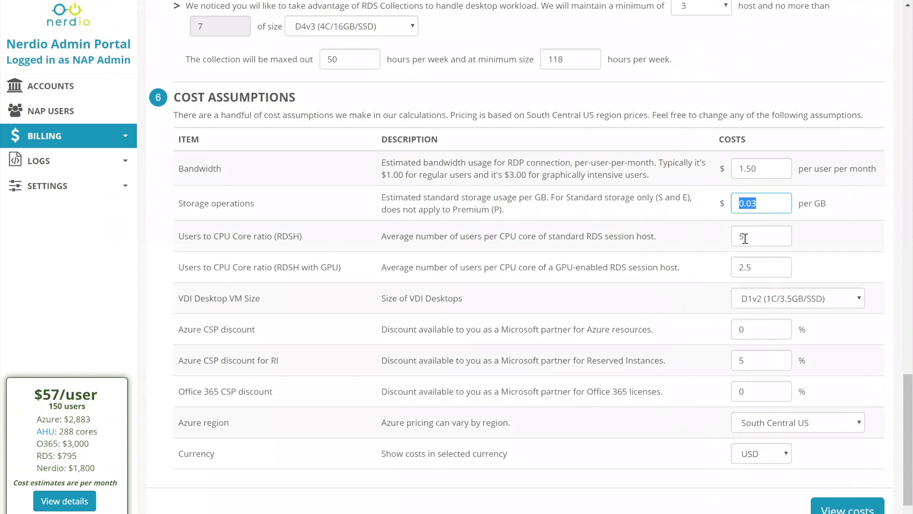
{"action": "key", "text": "Tab"}
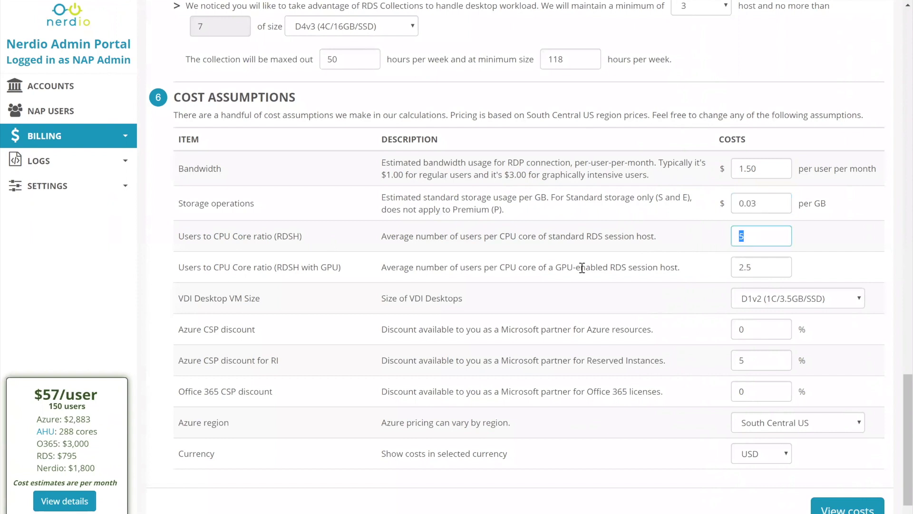
{"action": "scroll", "coordinate": [448, 218], "scroll_direction": "up", "scroll_amount": 3}
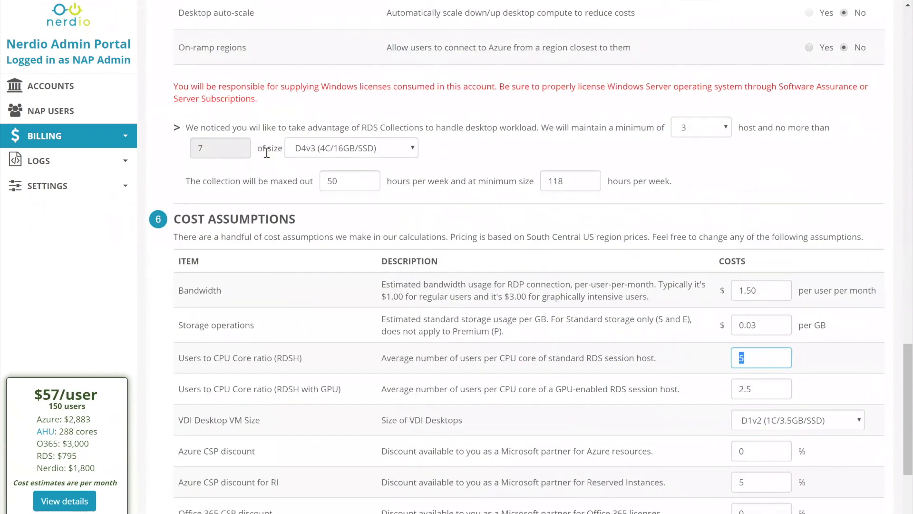
{"action": "mouse_move", "coordinate": [210, 151]}
{"action": "scroll", "coordinate": [842, 320], "scroll_direction": "up", "scroll_amount": 15}
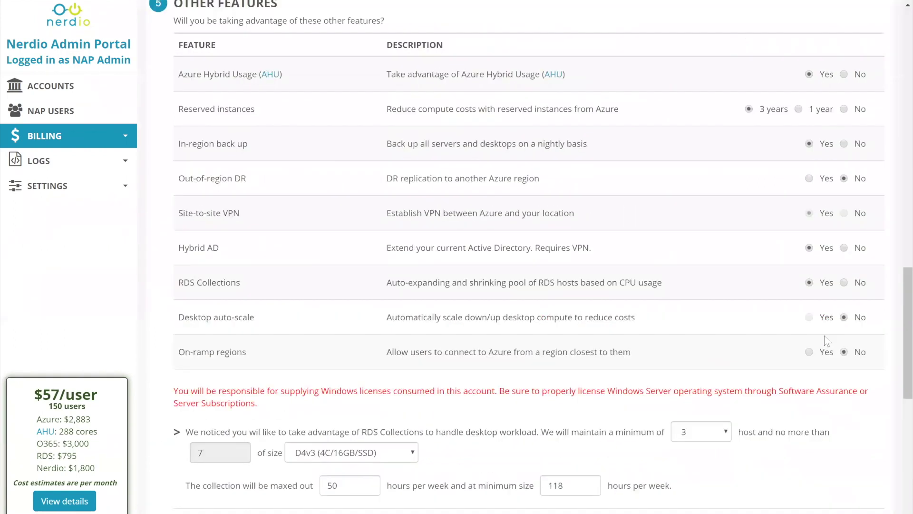
{"action": "scroll", "coordinate": [828, 314], "scroll_direction": "up", "scroll_amount": 5}
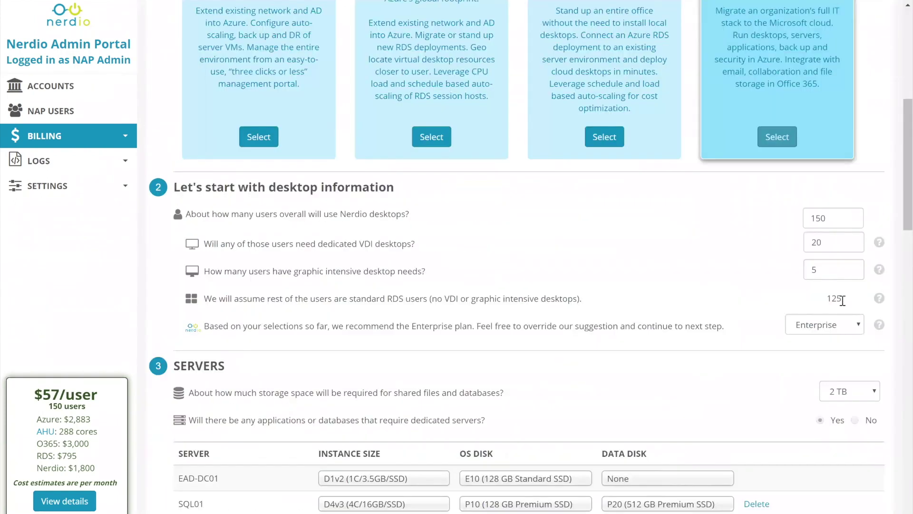
{"action": "left_click_drag", "start_coordinate": [842, 300], "coordinate": [825, 299]}
{"action": "left_click", "coordinate": [828, 242]}
{"action": "left_click", "coordinate": [826, 272]}
{"action": "scroll", "coordinate": [819, 303], "scroll_direction": "down", "scroll_amount": 5}
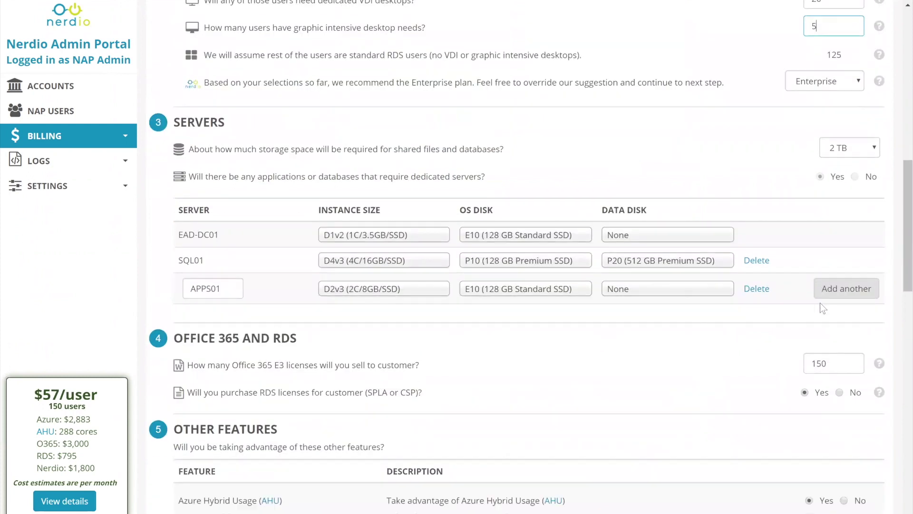
{"action": "scroll", "coordinate": [820, 303], "scroll_direction": "down", "scroll_amount": 8}
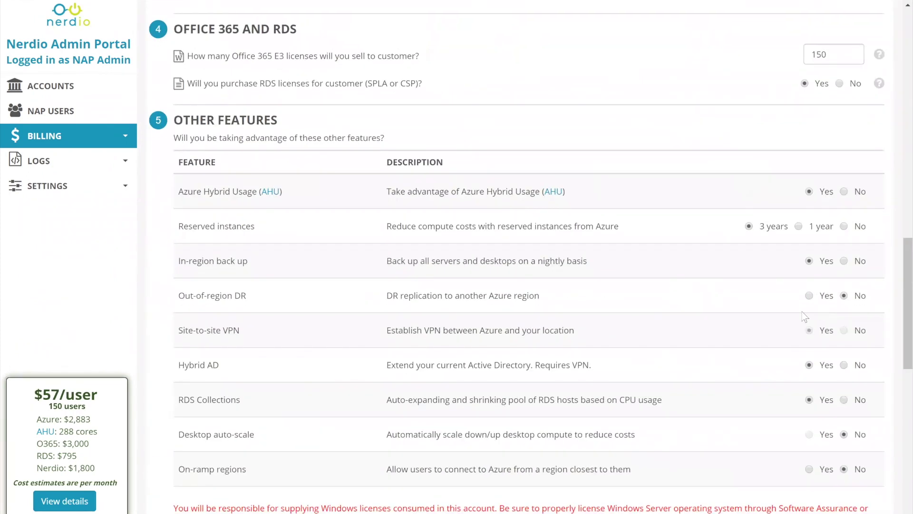
{"action": "scroll", "coordinate": [636, 419], "scroll_direction": "down", "scroll_amount": 3}
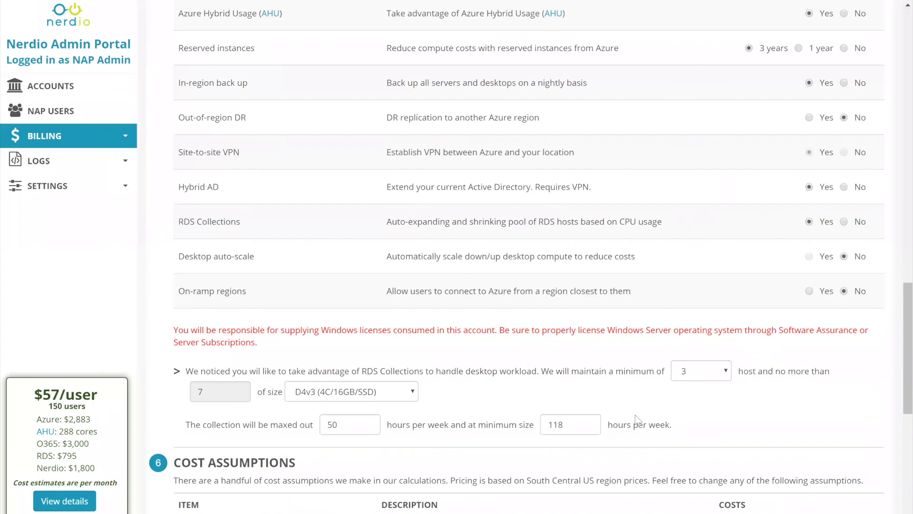
{"action": "scroll", "coordinate": [661, 392], "scroll_direction": "down", "scroll_amount": 4}
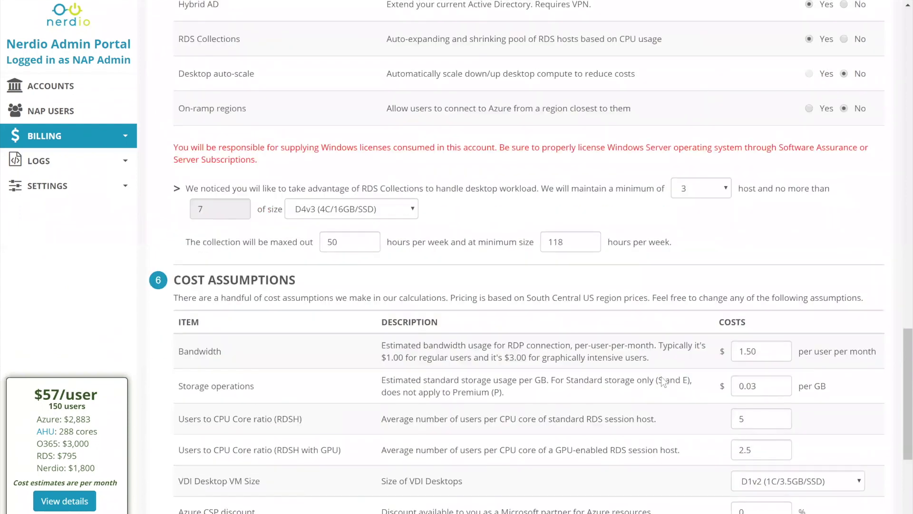
{"action": "scroll", "coordinate": [663, 381], "scroll_direction": "down", "scroll_amount": 2}
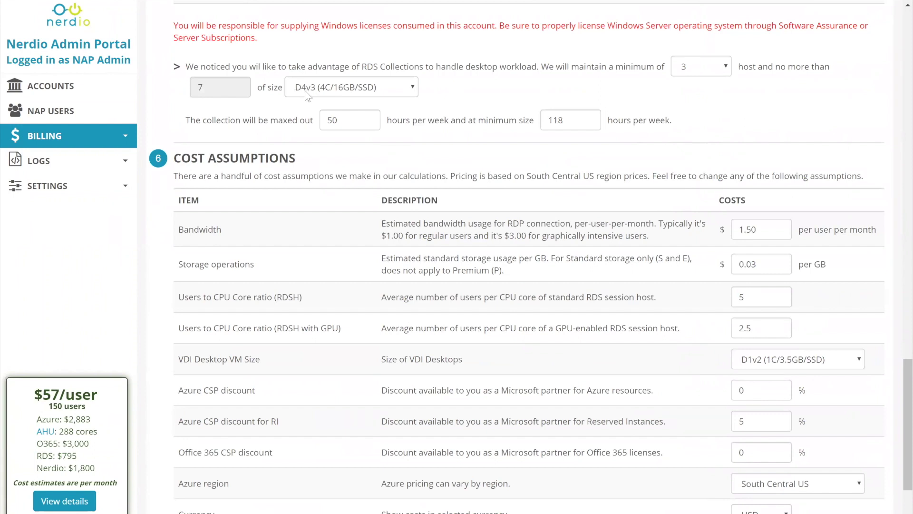
Change the RDSH users-per-core ratio from 5 to 4, briefly trying 3 before keeping 4
{"action": "mouse_move", "coordinate": [211, 87]}
{"action": "scroll", "coordinate": [692, 139], "scroll_direction": "down", "scroll_amount": 1}
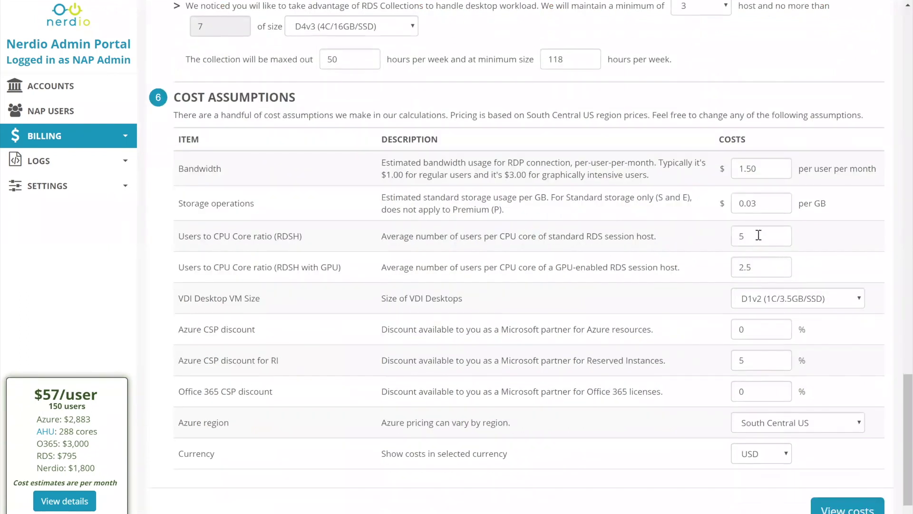
{"action": "double_click", "coordinate": [758, 235]}
{"action": "scroll", "coordinate": [674, 238], "scroll_direction": "up", "scroll_amount": 1}
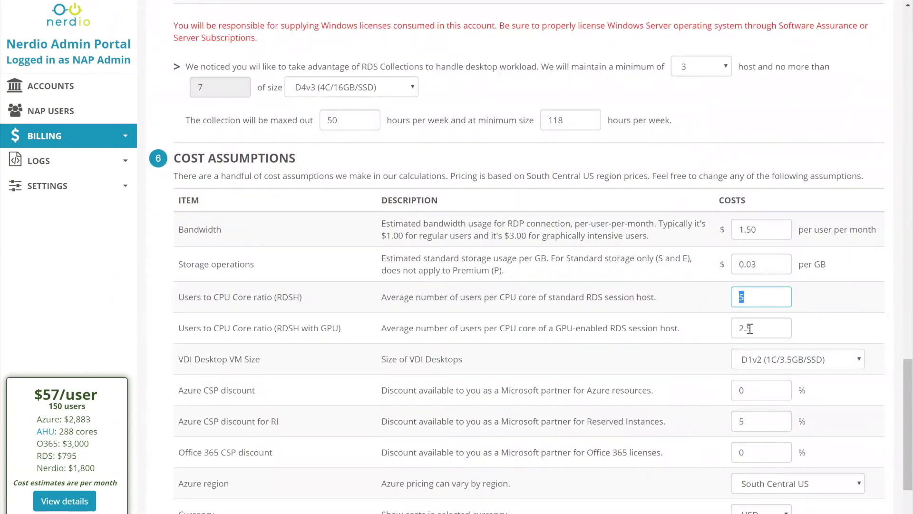
{"action": "type", "text": "4"}
{"action": "double_click", "coordinate": [740, 296]}
{"action": "type", "text": "3"}
{"action": "key", "text": "ctrl+a"}
{"action": "type", "text": "4"}
{"action": "scroll", "coordinate": [657, 278], "scroll_direction": "down", "scroll_amount": 2}
Replace the RDSH-with-GPU users-per-core ratio of 2.5 with 1
{"action": "left_click", "coordinate": [756, 267]}
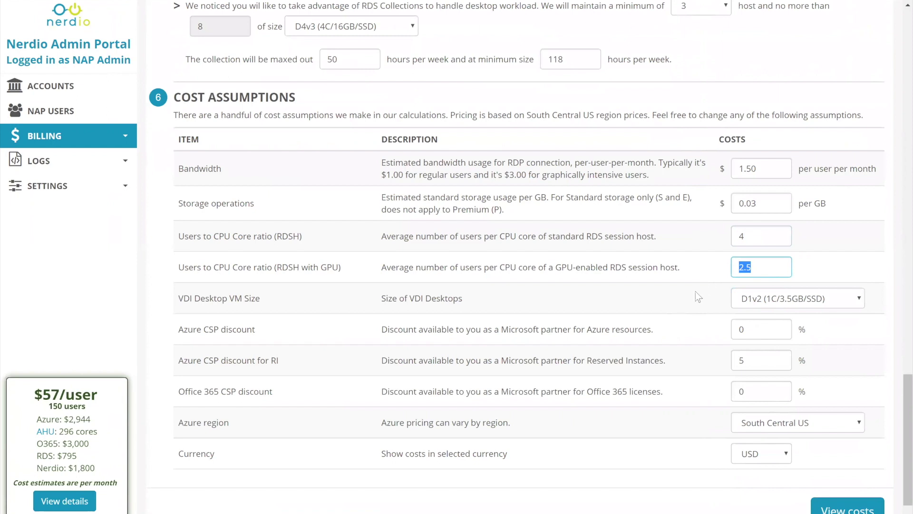
{"action": "scroll", "coordinate": [693, 293], "scroll_direction": "up", "scroll_amount": 4}
{"action": "scroll", "coordinate": [694, 299], "scroll_direction": "up", "scroll_amount": 15}
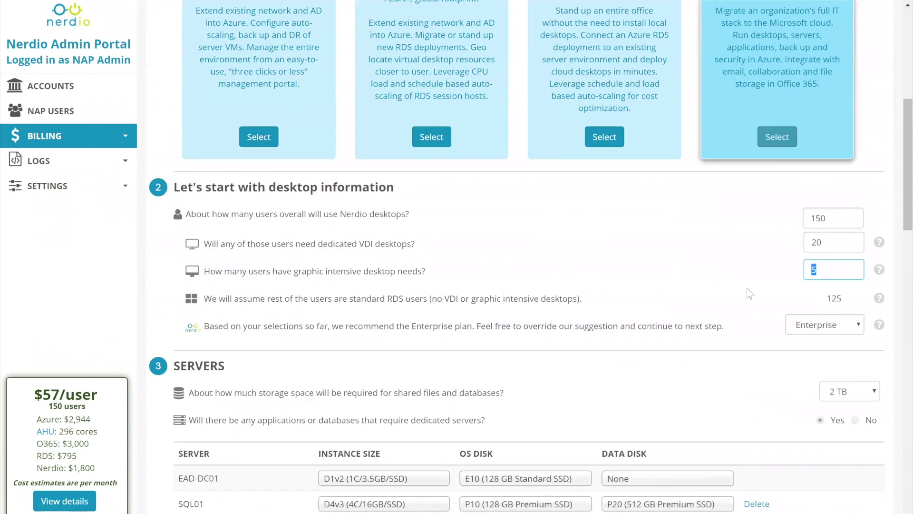
{"action": "scroll", "coordinate": [749, 285], "scroll_direction": "down", "scroll_amount": 9}
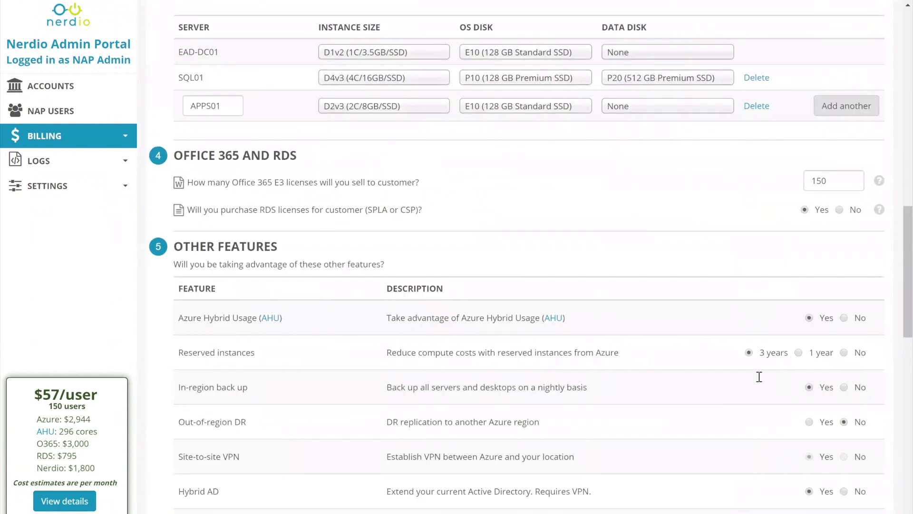
{"action": "scroll", "coordinate": [758, 376], "scroll_direction": "down", "scroll_amount": 12}
{"action": "double_click", "coordinate": [732, 393]}
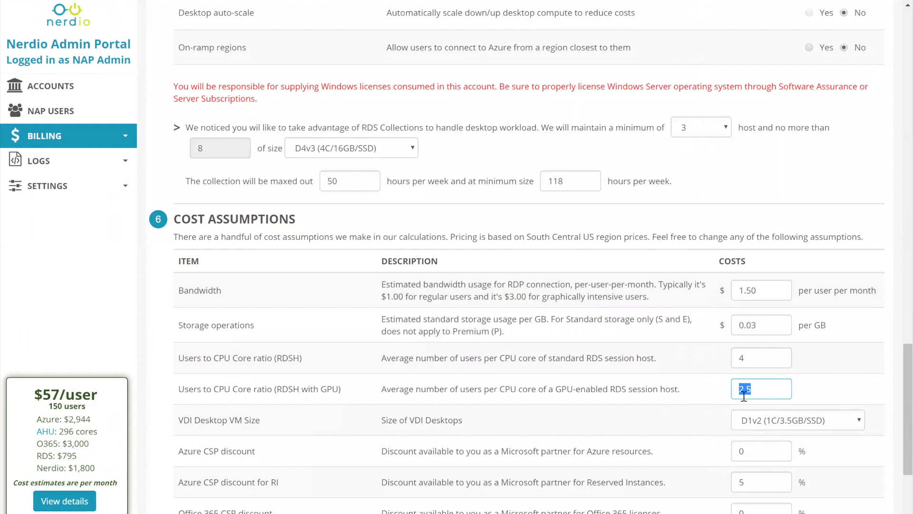
{"action": "type", "text": "1"}
Try 6 for the GPU users-per-core ratio, then clear it and re-enter 1
{"action": "left_click_drag", "start_coordinate": [749, 393], "coordinate": [709, 397]}
{"action": "type", "text": "6"}
{"action": "left_click_drag", "start_coordinate": [758, 388], "coordinate": [742, 389]}
{"action": "type", "text": "1"}
{"action": "left_click_drag", "start_coordinate": [743, 390], "coordinate": [708, 390]}
{"action": "left_click", "coordinate": [745, 388]}
{"action": "key", "text": "BackSpace"}
{"action": "type", "text": "1"}
Select the VDI Desktop VM Size label and the dedicated VDI desktops count of 20
{"action": "scroll", "coordinate": [583, 381], "scroll_direction": "down", "scroll_amount": 1}
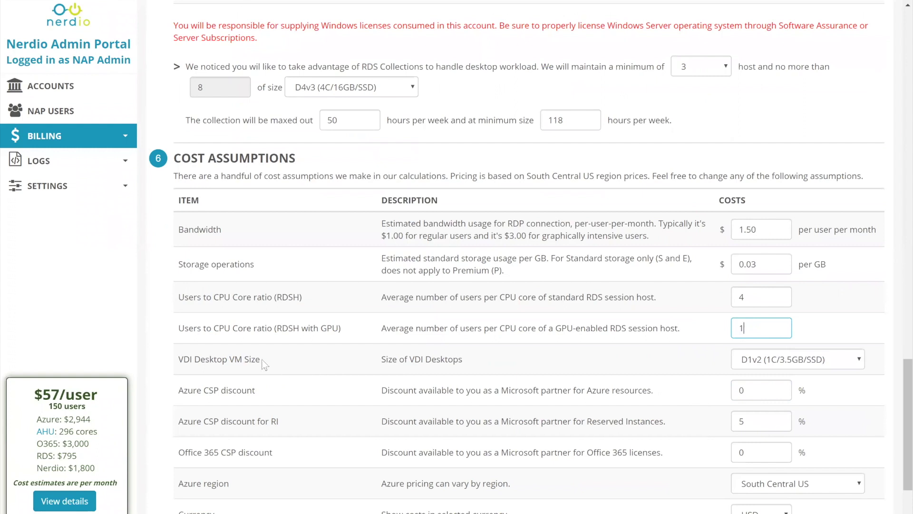
{"action": "left_click_drag", "start_coordinate": [263, 364], "coordinate": [173, 354]}
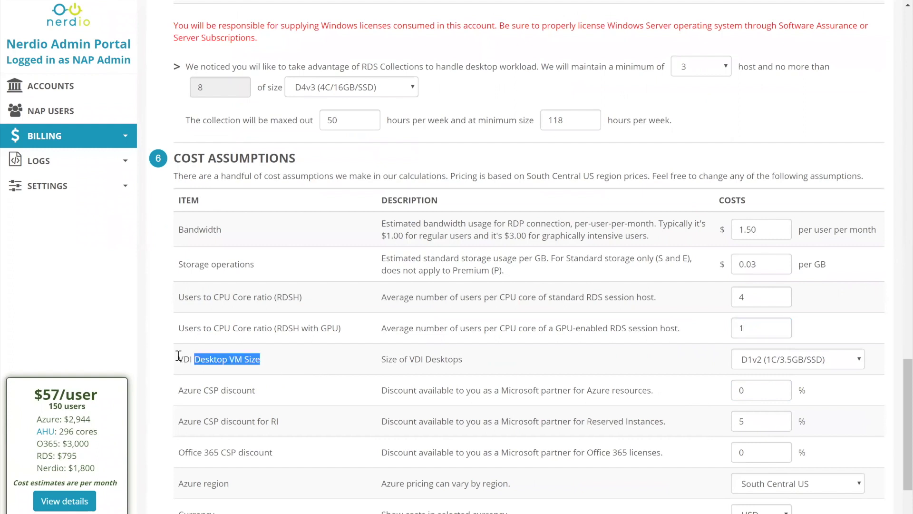
{"action": "left_click", "coordinate": [439, 339]}
{"action": "scroll", "coordinate": [530, 308], "scroll_direction": "up", "scroll_amount": 14}
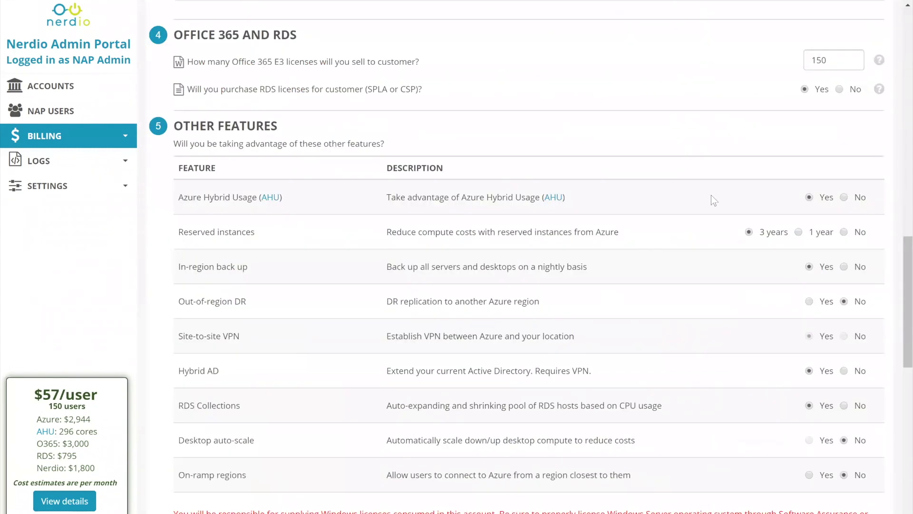
{"action": "double_click", "coordinate": [825, 119]}
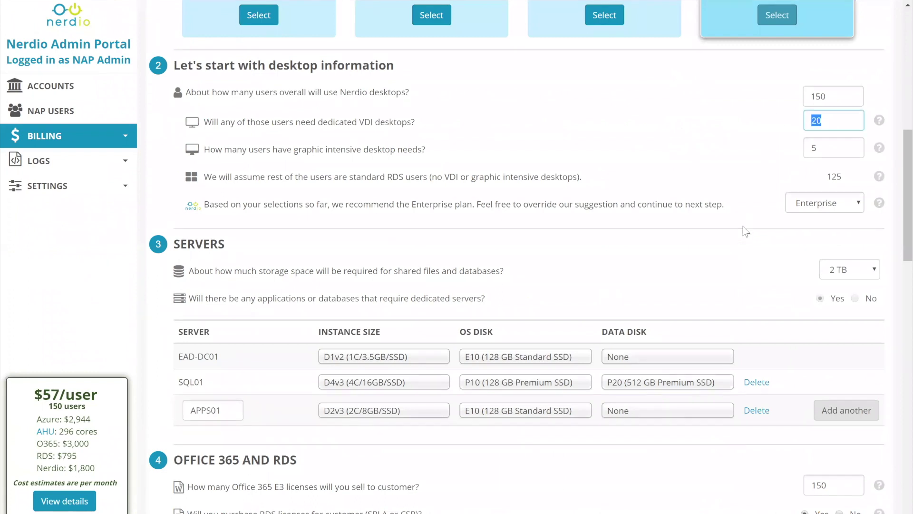
{"action": "scroll", "coordinate": [745, 238], "scroll_direction": "down", "scroll_amount": 9}
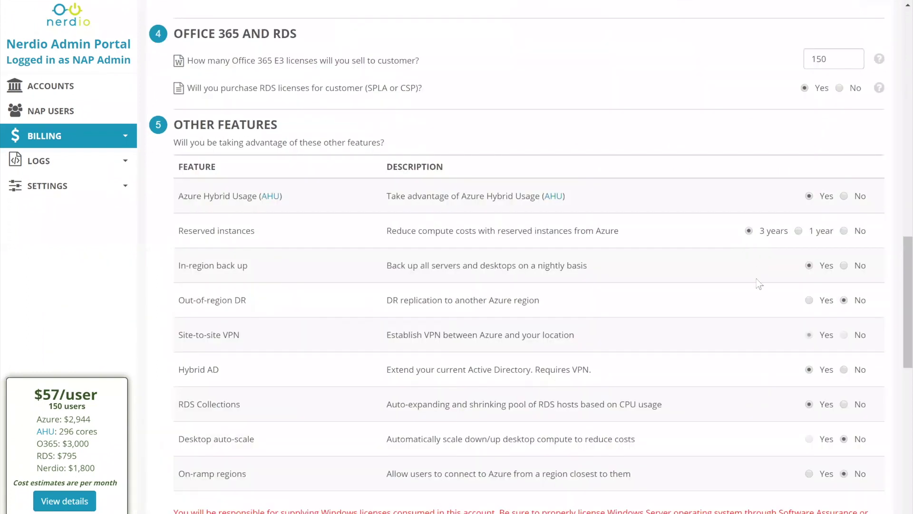
{"action": "scroll", "coordinate": [758, 283], "scroll_direction": "down", "scroll_amount": 8}
{"action": "scroll", "coordinate": [758, 284], "scroll_direction": "down", "scroll_amount": 4}
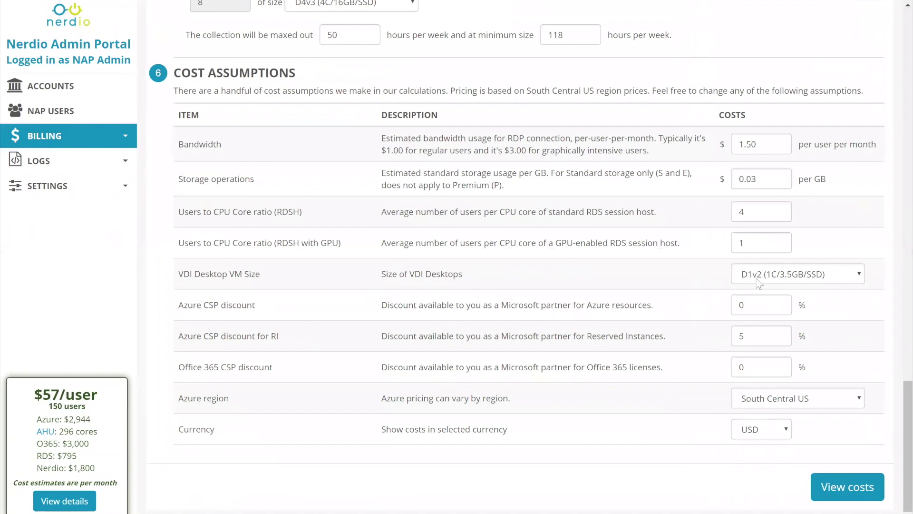
Choose B2ms (2C/8GB/SSD) as the VDI desktop VM size, raising the estimate to $59/user
{"action": "left_click", "coordinate": [758, 284]}
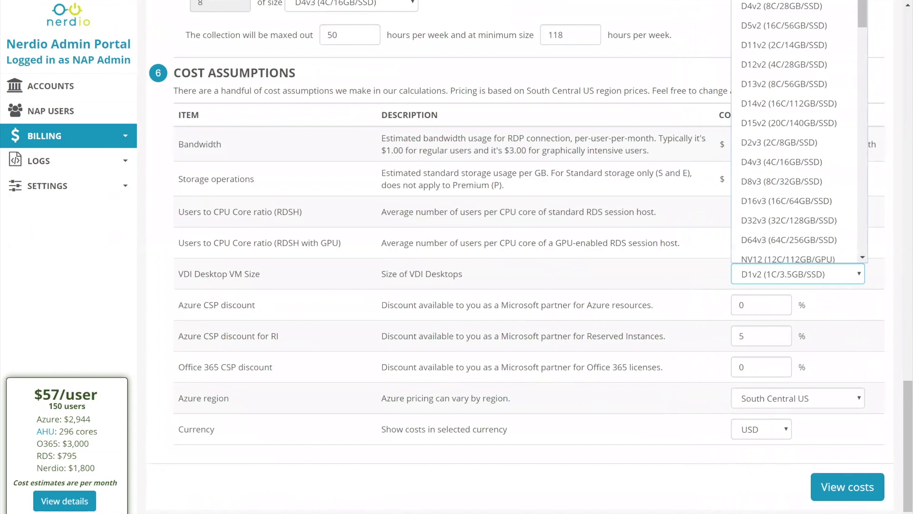
{"action": "scroll", "coordinate": [813, 153], "scroll_direction": "down", "scroll_amount": 8}
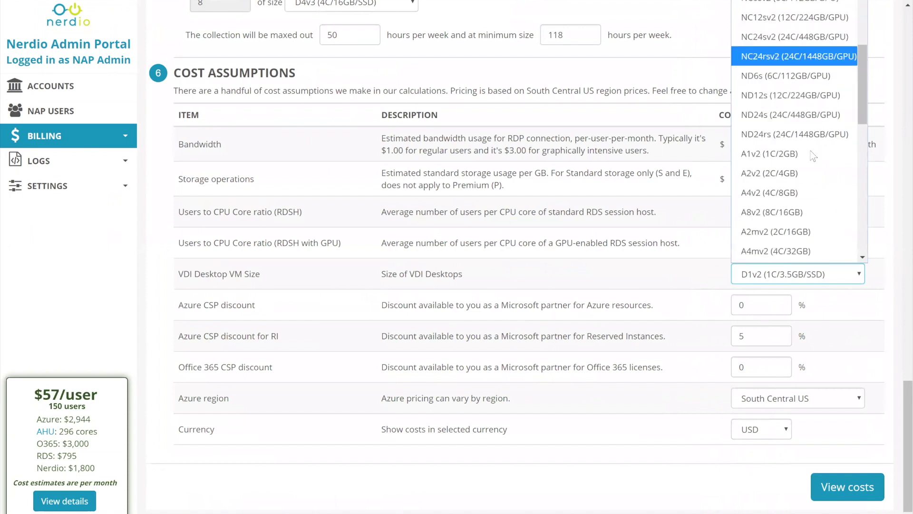
{"action": "scroll", "coordinate": [812, 155], "scroll_direction": "up", "scroll_amount": 8}
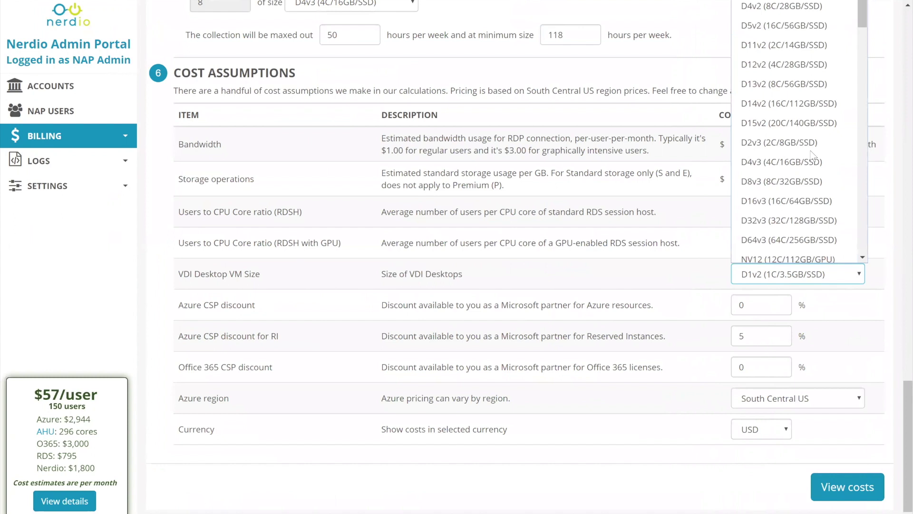
{"action": "type", "text": "b2m"}
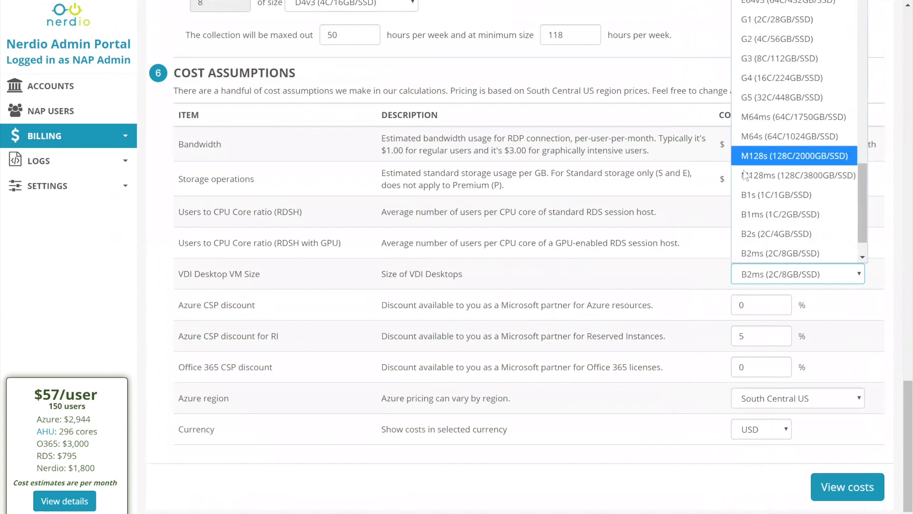
{"action": "left_click", "coordinate": [771, 254]}
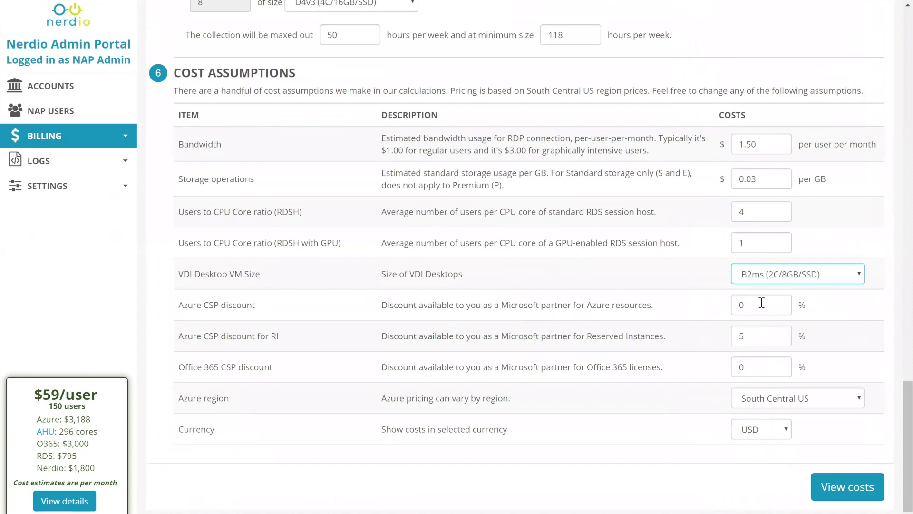
{"action": "scroll", "coordinate": [774, 279], "scroll_direction": "down", "scroll_amount": 1}
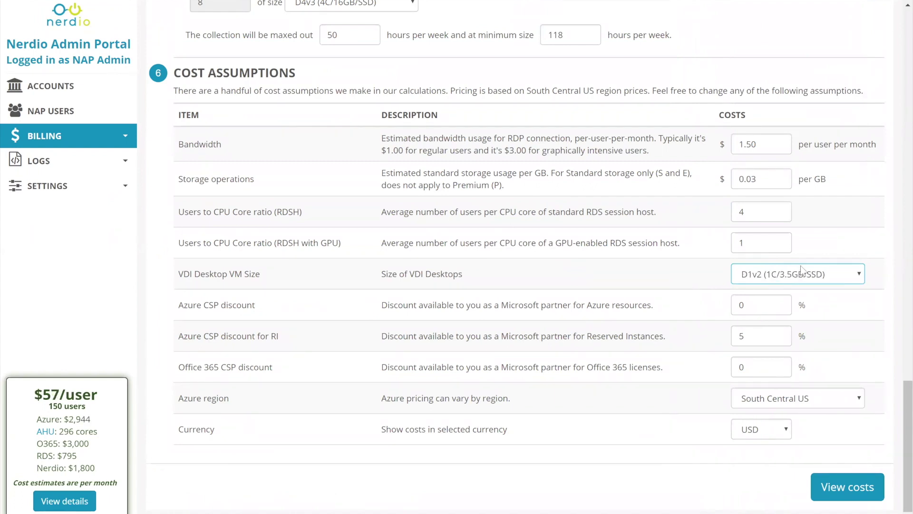
{"action": "scroll", "coordinate": [800, 267], "scroll_direction": "up", "scroll_amount": 1}
Enter CSP discounts of 9% Azure, 2% reserved instances and 15% Office 365
{"action": "double_click", "coordinate": [769, 305]}
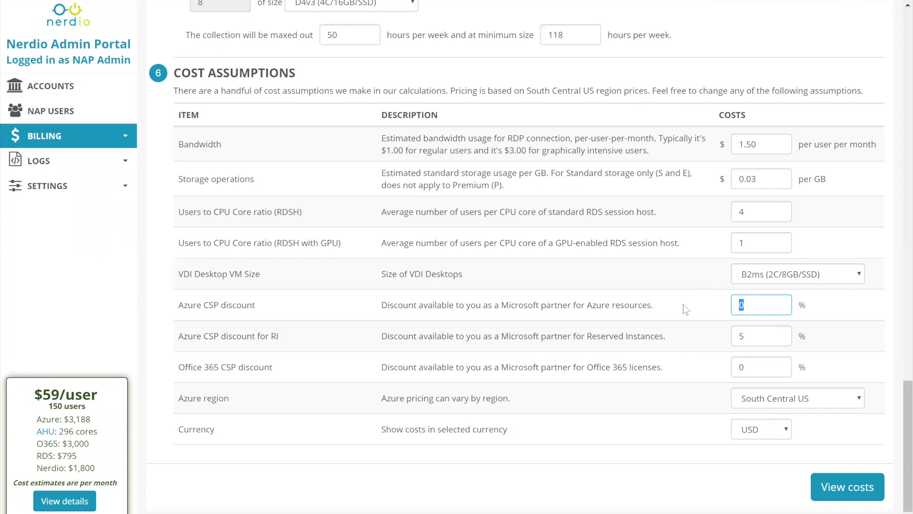
{"action": "type", "text": "9"}
{"action": "key", "text": "Tab"}
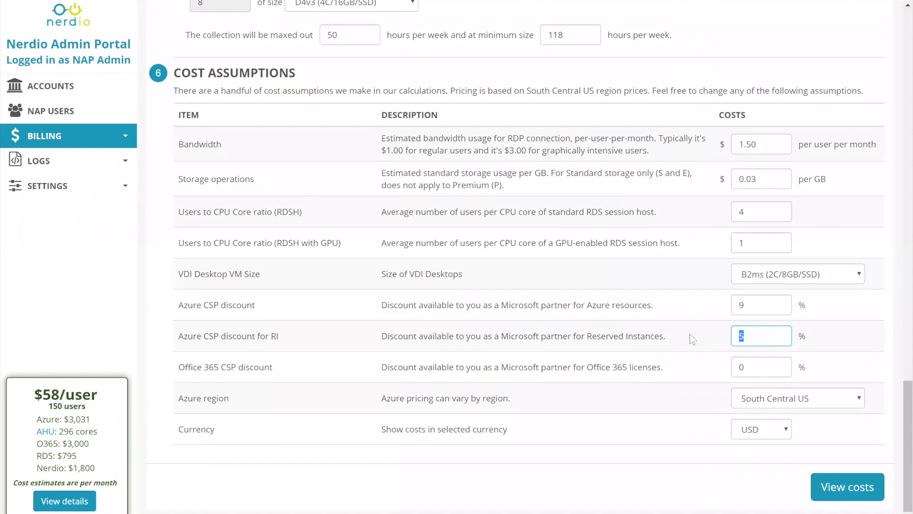
{"action": "type", "text": "2"}
{"action": "key", "text": "Tab"}
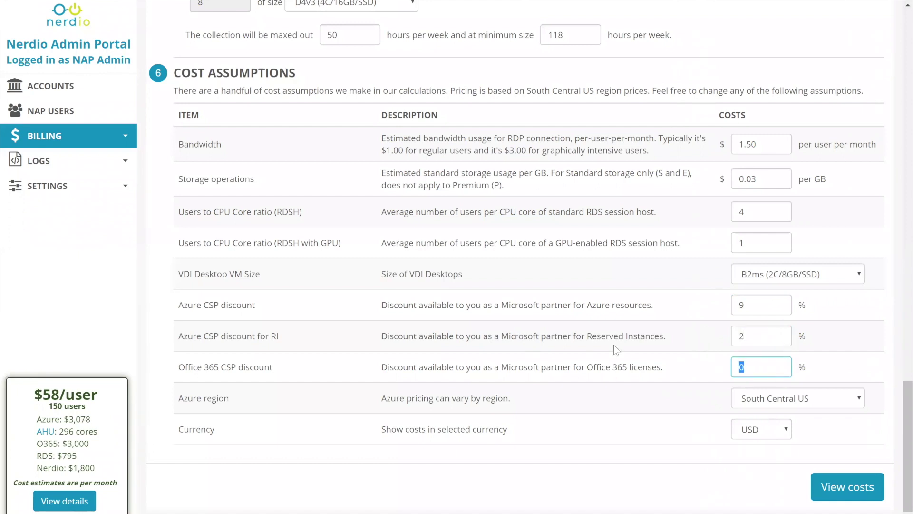
{"action": "type", "text": "15"}
Compare East US 2 and Central US as Azure regions, then revert to South Central US
{"action": "left_click", "coordinate": [785, 406]}
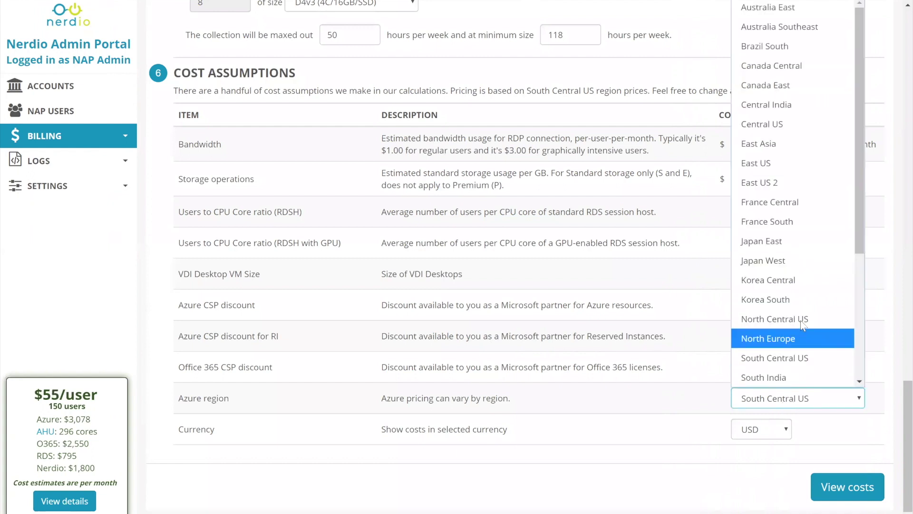
{"action": "left_click", "coordinate": [766, 186]}
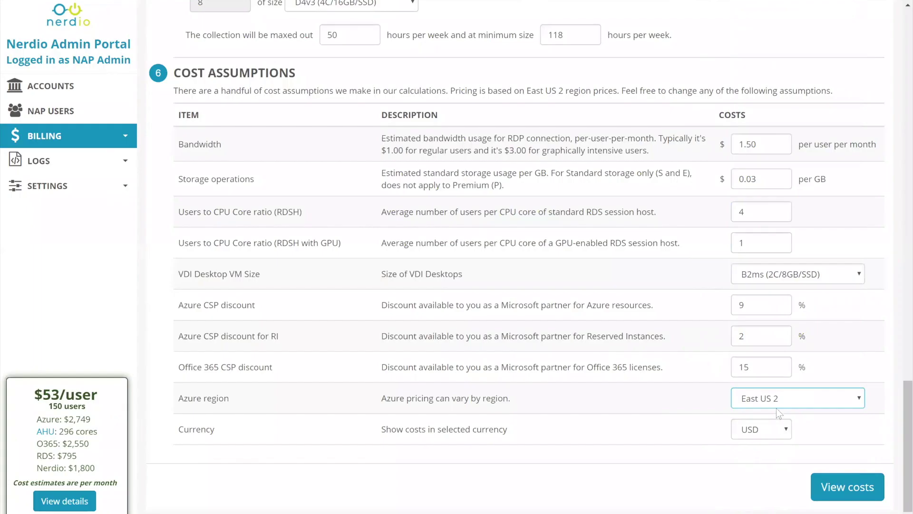
{"action": "left_click", "coordinate": [776, 407]}
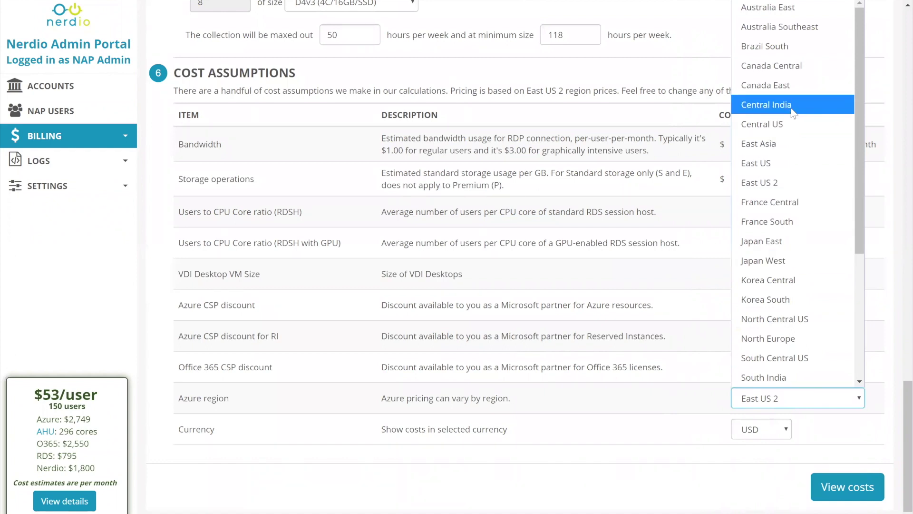
{"action": "left_click", "coordinate": [784, 164]}
{"action": "scroll", "coordinate": [804, 323], "scroll_direction": "up", "scroll_amount": 10}
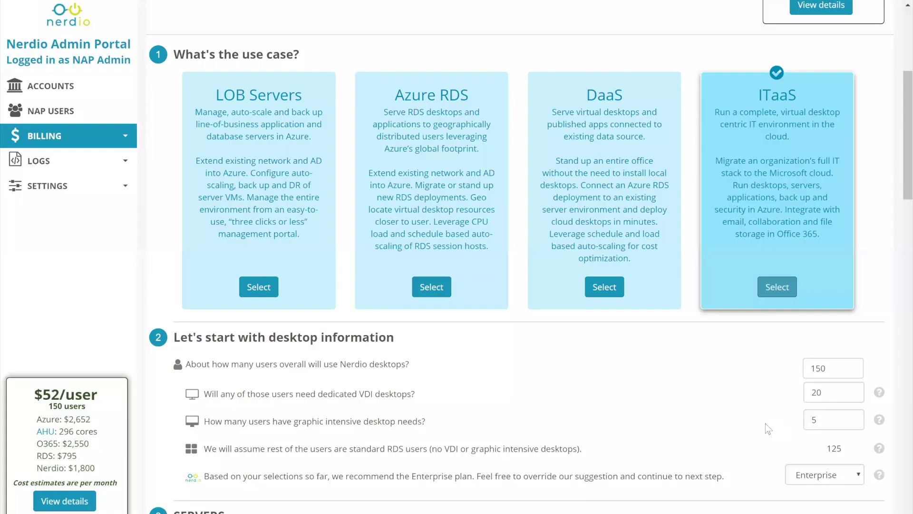
{"action": "scroll", "coordinate": [794, 290], "scroll_direction": "down", "scroll_amount": 15}
{"action": "scroll", "coordinate": [775, 403], "scroll_direction": "down", "scroll_amount": 3}
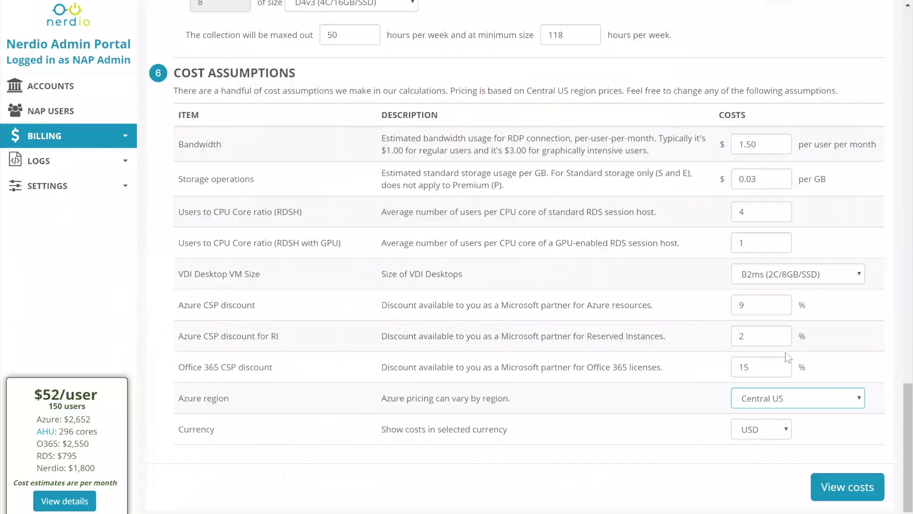
{"action": "left_click", "coordinate": [789, 398]}
{"action": "left_click", "coordinate": [799, 359]}
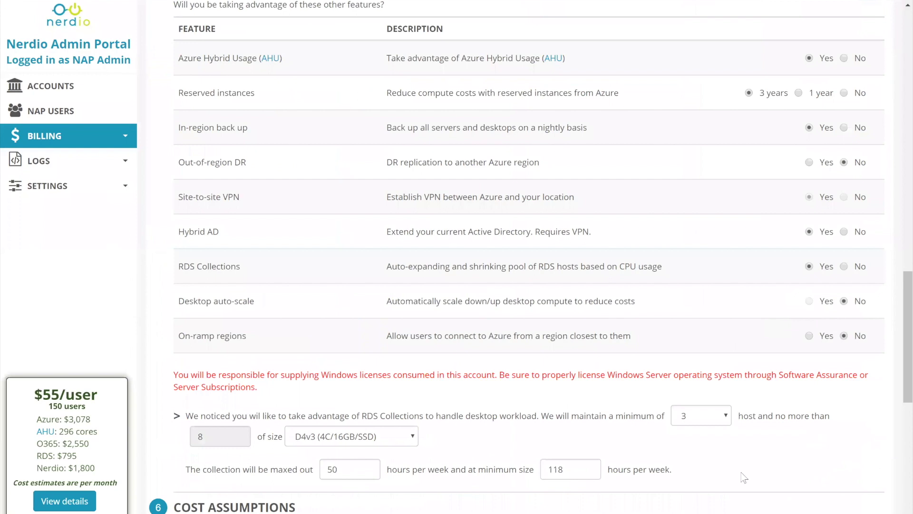
Set the Azure region to East US 2, dropping Azure to $2,749 and the estimate to $53/user
{"action": "scroll", "coordinate": [745, 476], "scroll_direction": "down", "scroll_amount": 8}
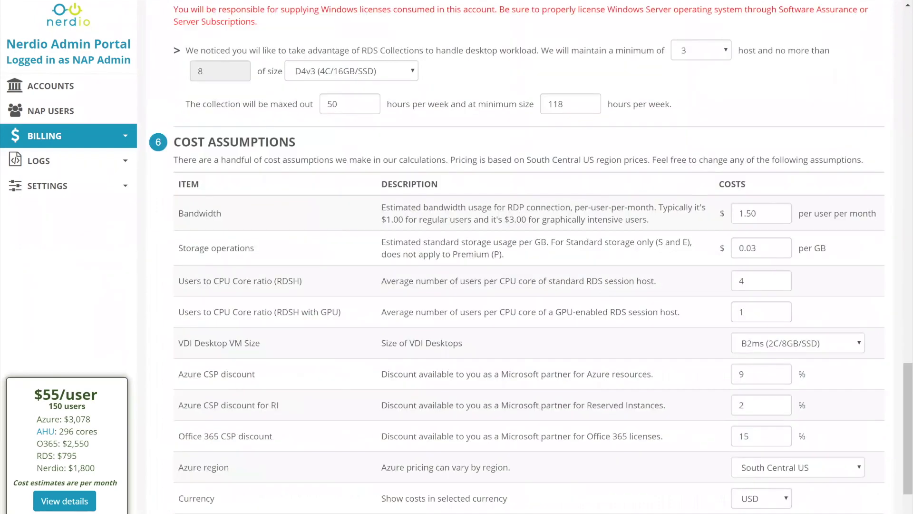
{"action": "left_click", "coordinate": [826, 350]}
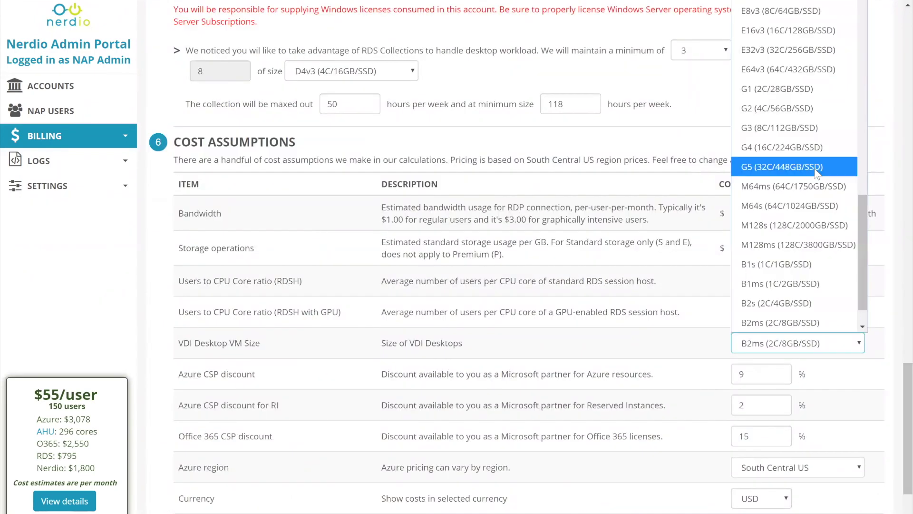
{"action": "left_click", "coordinate": [758, 472]}
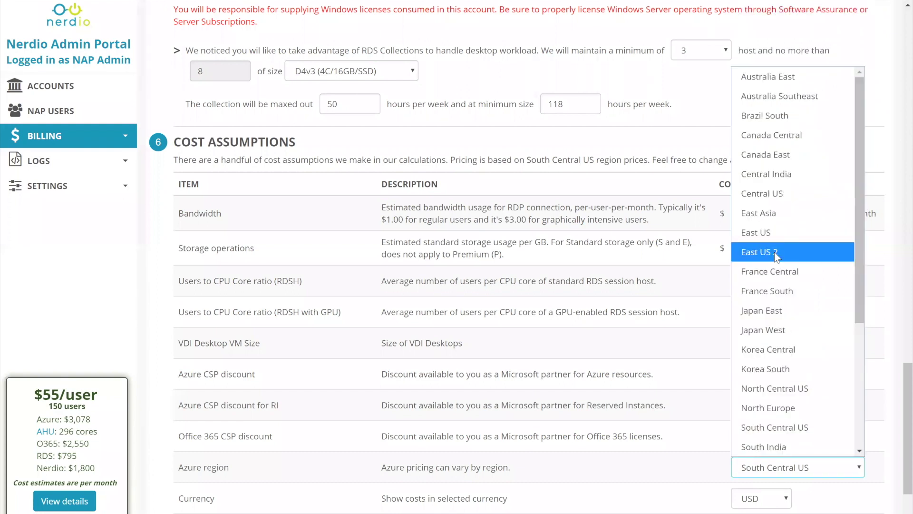
{"action": "left_click", "coordinate": [776, 252]}
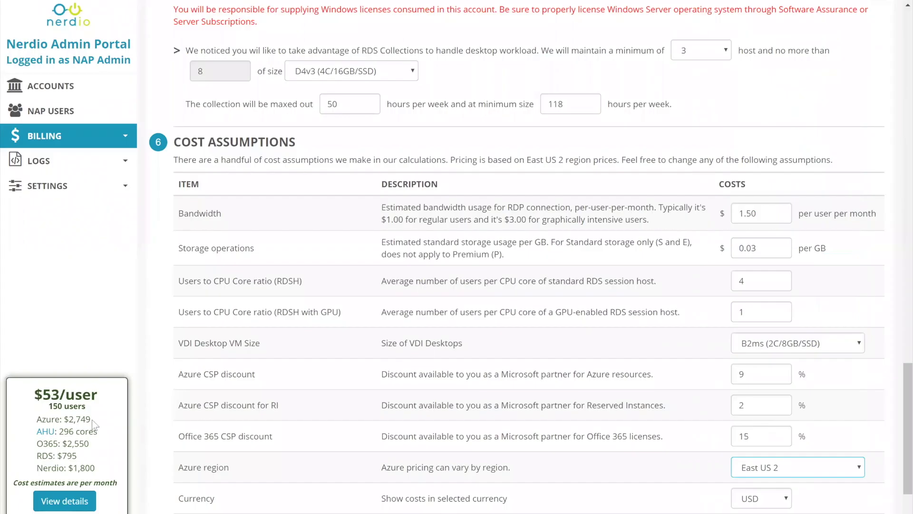
{"action": "left_click_drag", "start_coordinate": [92, 420], "coordinate": [60, 419]}
{"action": "scroll", "coordinate": [538, 357], "scroll_direction": "down", "scroll_amount": 2}
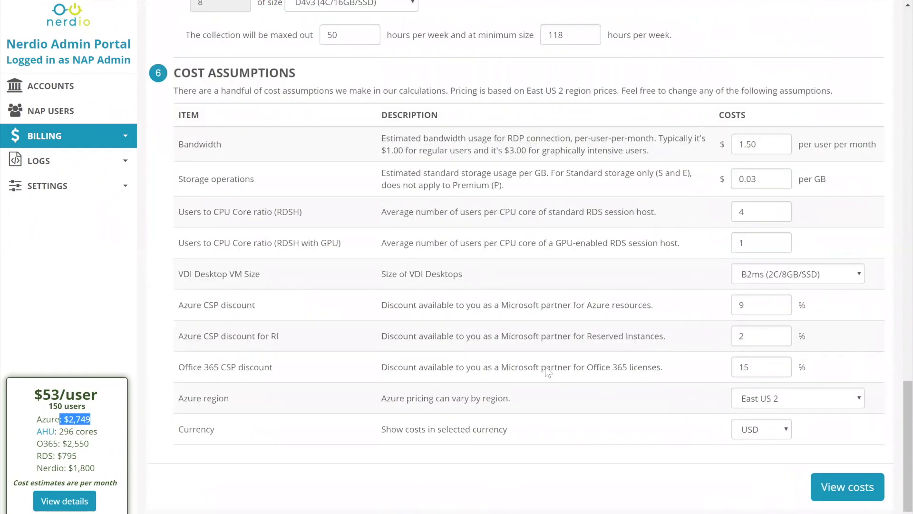
Point out the 9% Azure CSP and 2% RI discounts, then view the $53/user estimate
{"action": "scroll", "coordinate": [546, 380], "scroll_direction": "up", "scroll_amount": 1}
{"action": "scroll", "coordinate": [549, 387], "scroll_direction": "up", "scroll_amount": 13}
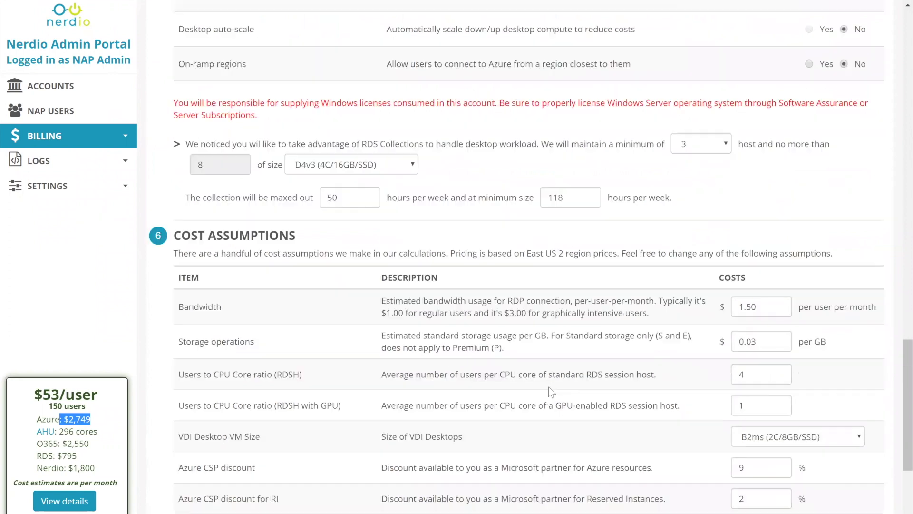
{"action": "scroll", "coordinate": [849, 255], "scroll_direction": "up", "scroll_amount": 4}
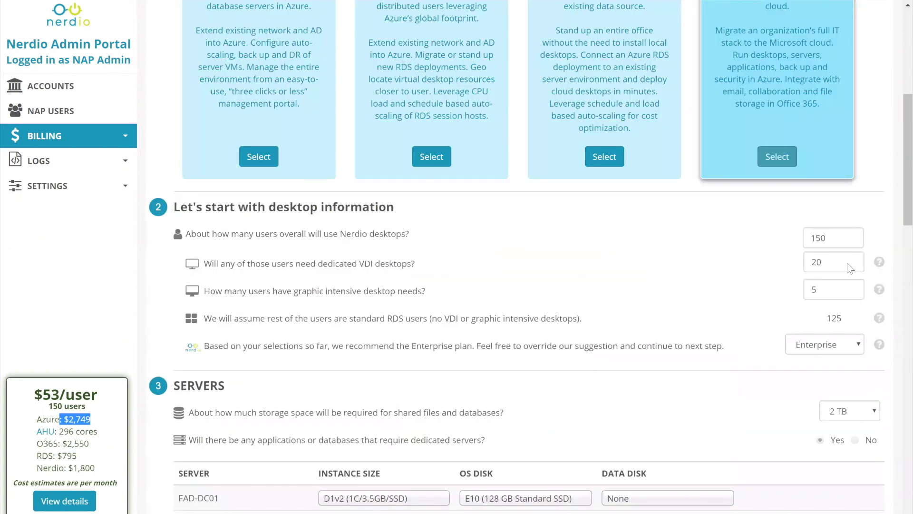
{"action": "scroll", "coordinate": [832, 281], "scroll_direction": "up", "scroll_amount": 1}
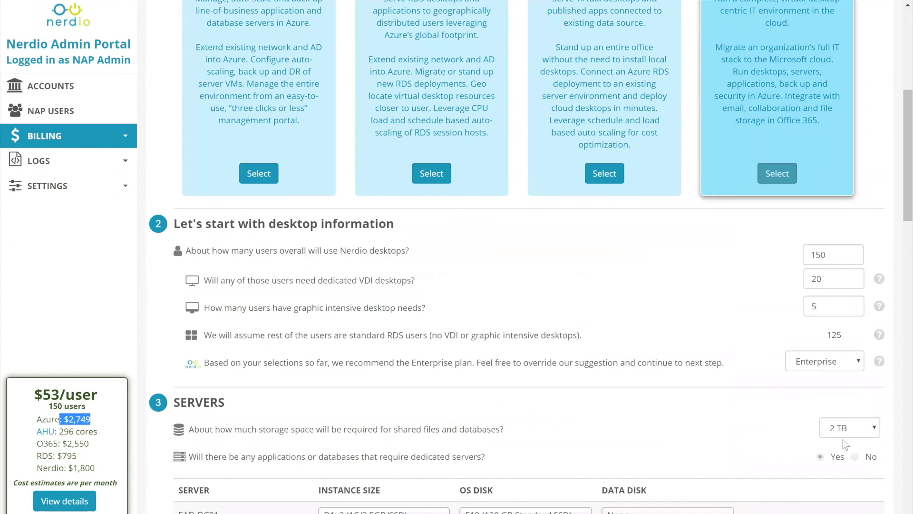
{"action": "scroll", "coordinate": [845, 444], "scroll_direction": "down", "scroll_amount": 1}
{"action": "scroll", "coordinate": [142, 349], "scroll_direction": "down", "scroll_amount": 3}
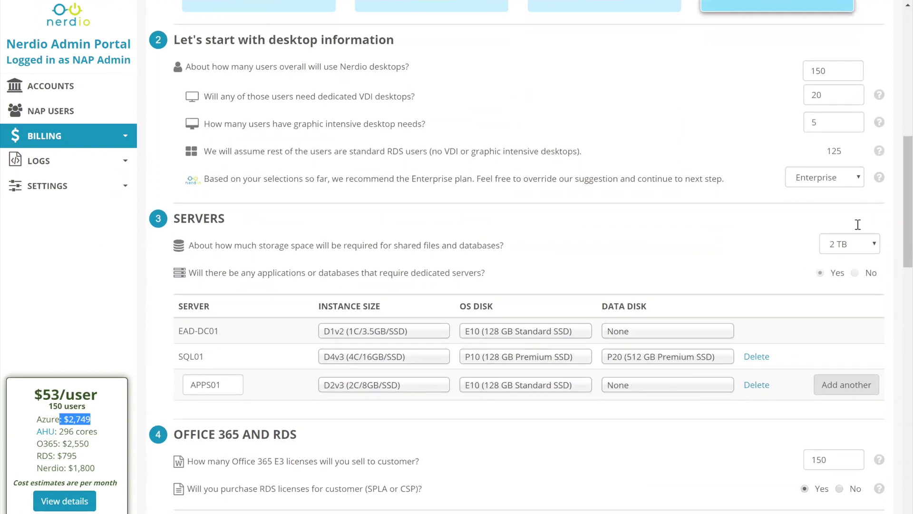
{"action": "scroll", "coordinate": [847, 221], "scroll_direction": "down", "scroll_amount": 5}
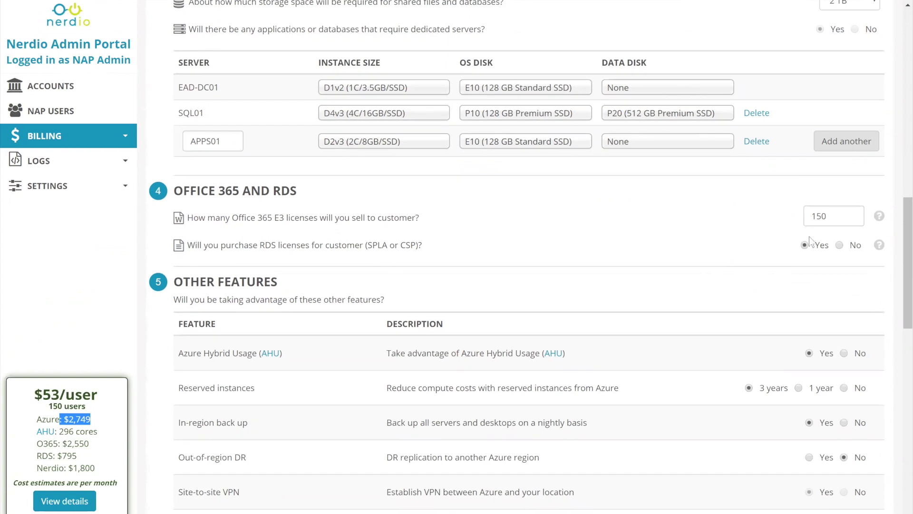
{"action": "scroll", "coordinate": [809, 236], "scroll_direction": "down", "scroll_amount": 4}
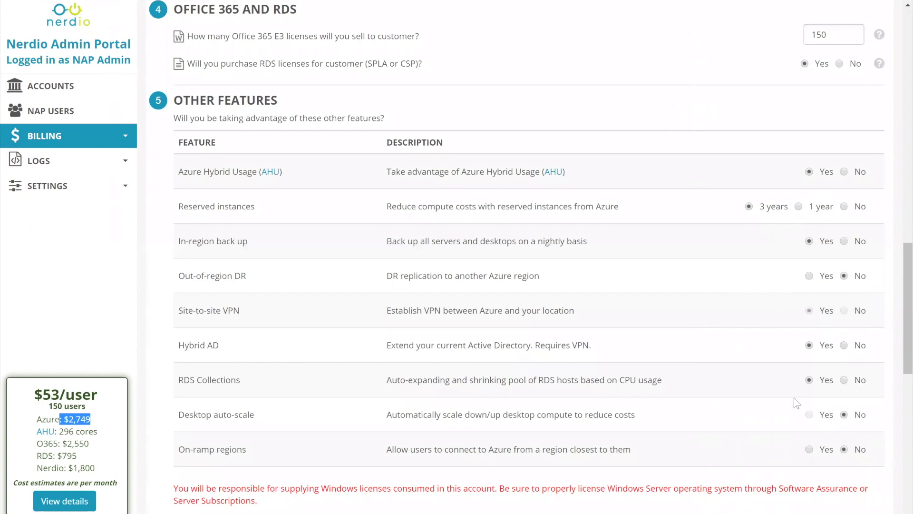
{"action": "scroll", "coordinate": [667, 278], "scroll_direction": "down", "scroll_amount": 3}
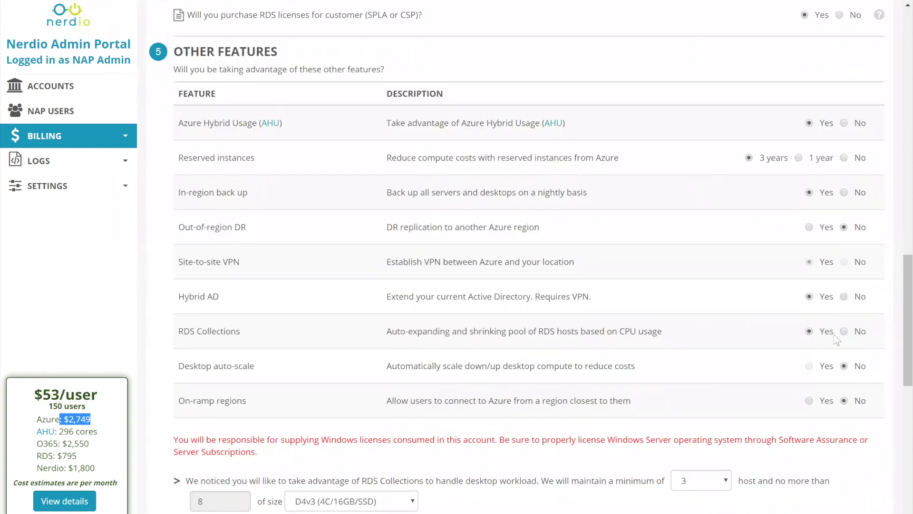
{"action": "scroll", "coordinate": [712, 282], "scroll_direction": "down", "scroll_amount": 1}
{"action": "scroll", "coordinate": [243, 286], "scroll_direction": "down", "scroll_amount": 1}
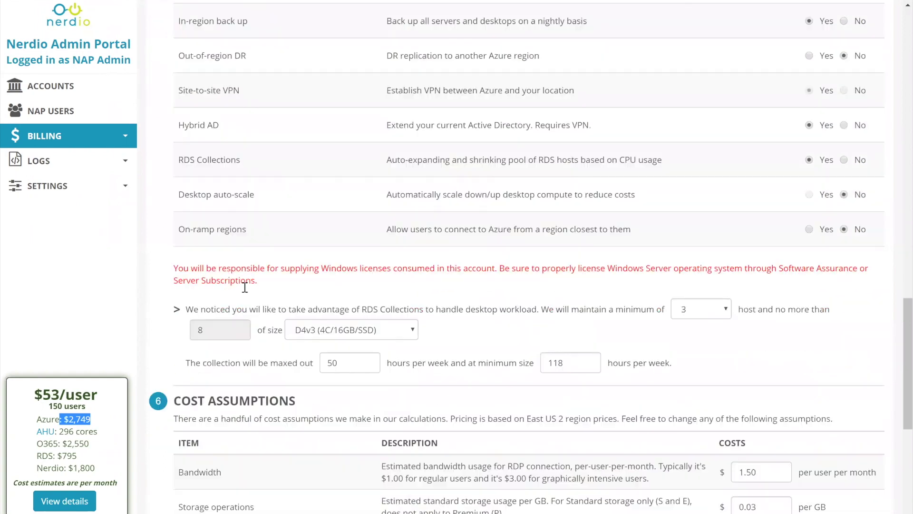
{"action": "scroll", "coordinate": [339, 315], "scroll_direction": "down", "scroll_amount": 1}
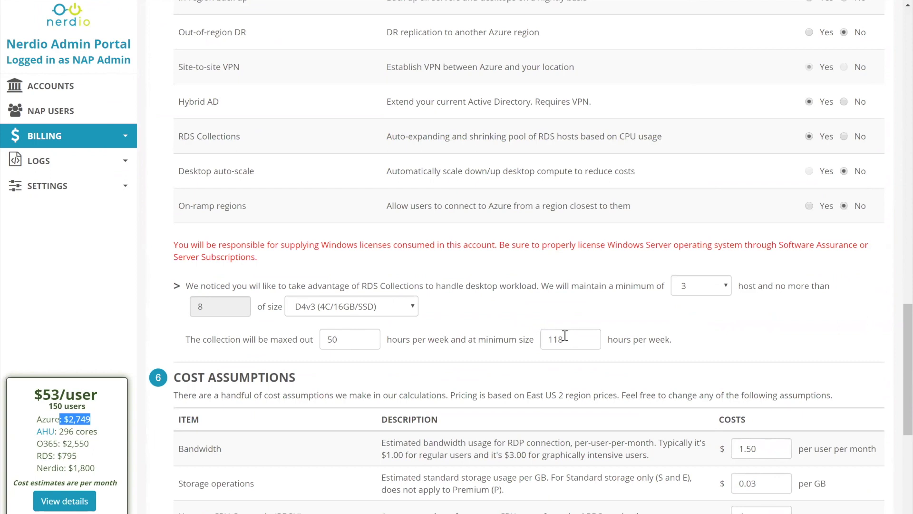
{"action": "scroll", "coordinate": [565, 336], "scroll_direction": "down", "scroll_amount": 1}
{"action": "scroll", "coordinate": [744, 136], "scroll_direction": "down", "scroll_amount": 1}
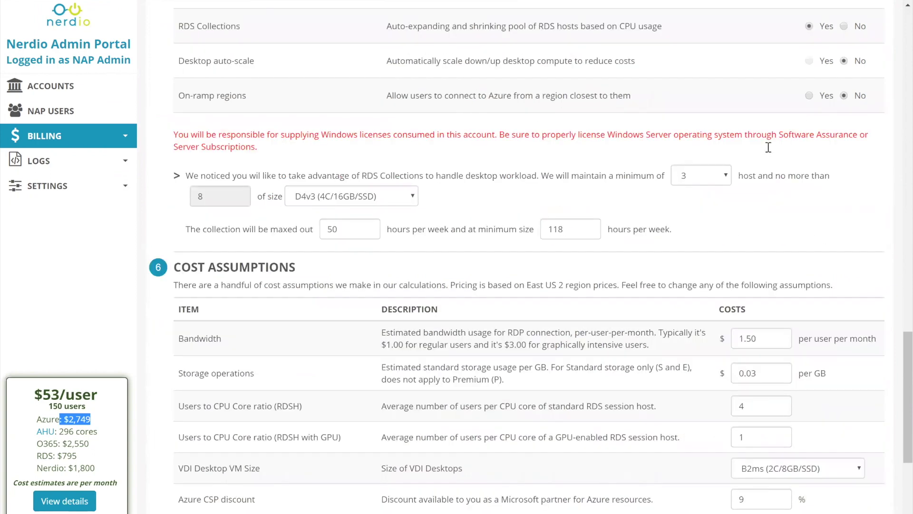
{"action": "scroll", "coordinate": [768, 147], "scroll_direction": "down", "scroll_amount": 4}
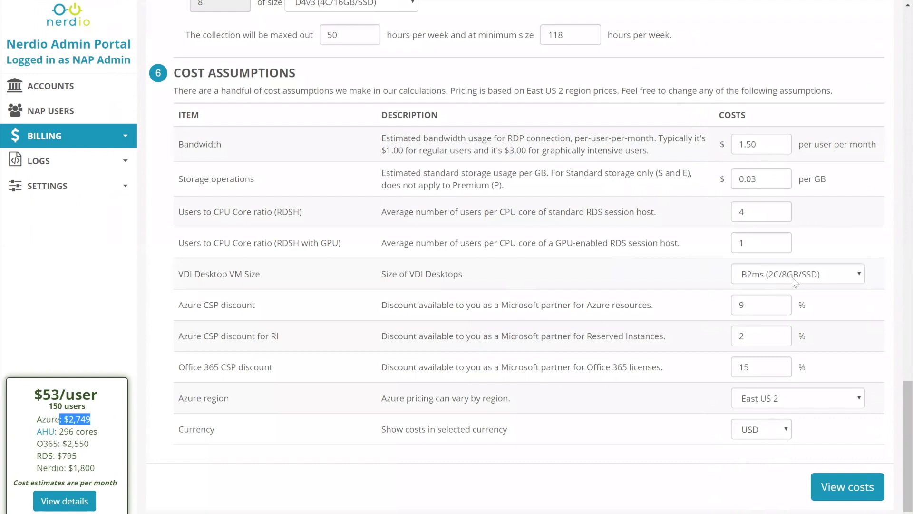
{"action": "left_click", "coordinate": [752, 308]}
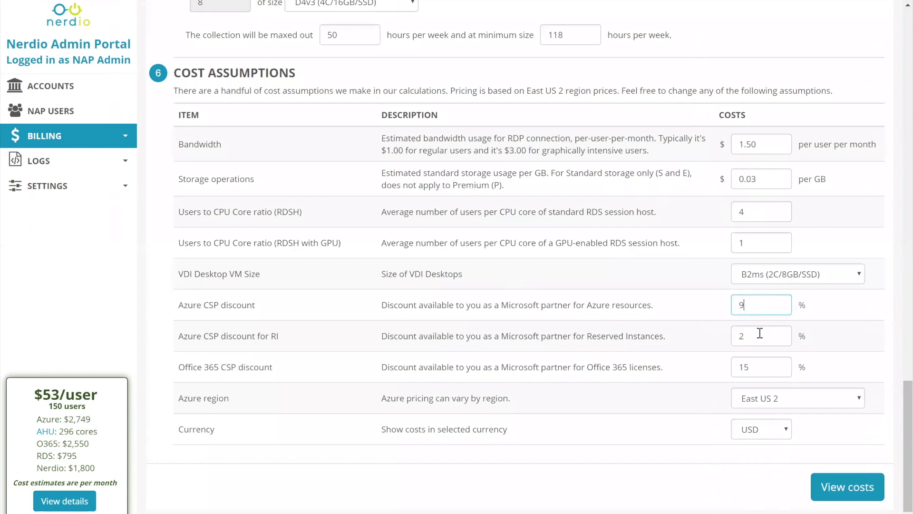
{"action": "left_click", "coordinate": [760, 334]}
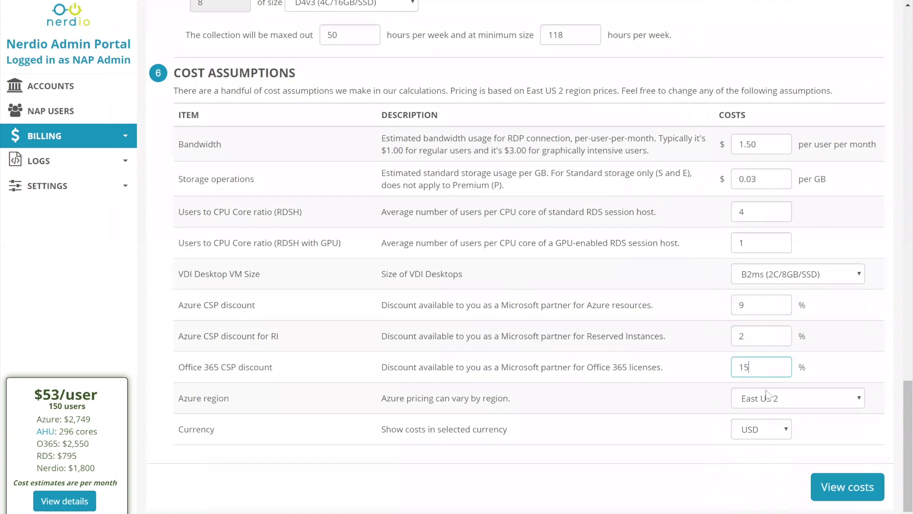
{"action": "left_click", "coordinate": [854, 487]}
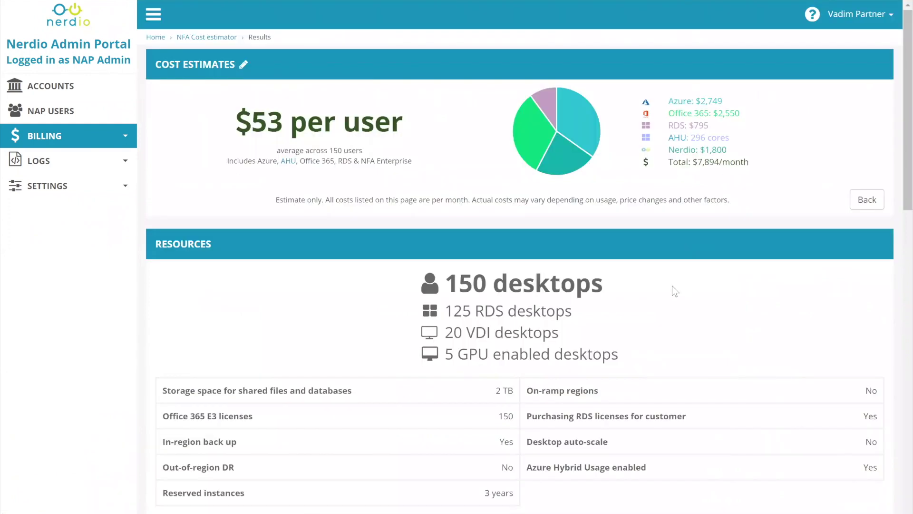
{"action": "left_click_drag", "start_coordinate": [252, 121], "coordinate": [286, 120]}
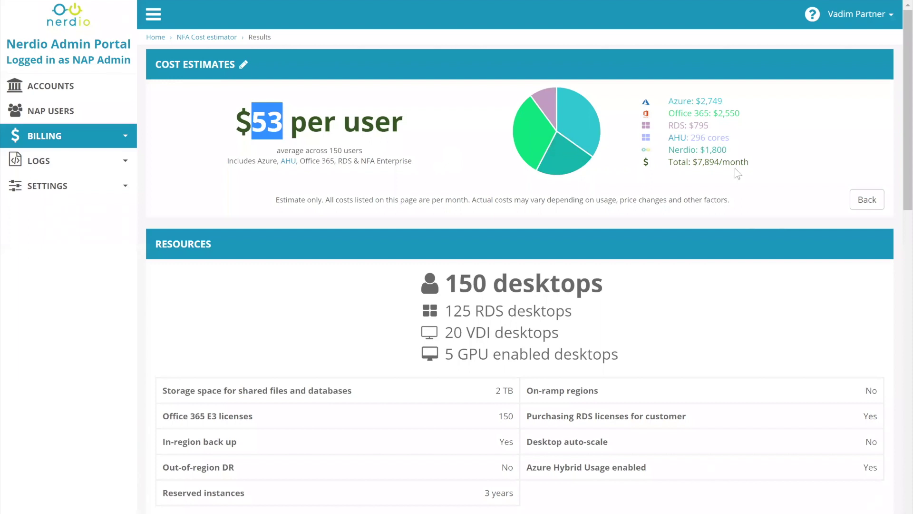
{"action": "mouse_move", "coordinate": [748, 163]}
{"action": "left_mouse_down"}
{"action": "mouse_move", "coordinate": [704, 173]}
{"action": "mouse_move", "coordinate": [679, 163]}
{"action": "mouse_move", "coordinate": [748, 163]}
{"action": "left_mouse_up"}
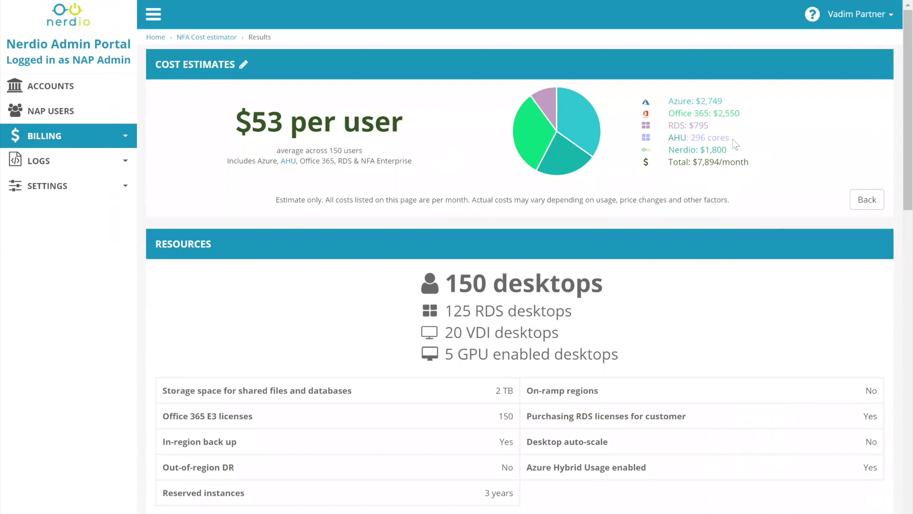
{"action": "left_click_drag", "start_coordinate": [730, 137], "coordinate": [668, 140]}
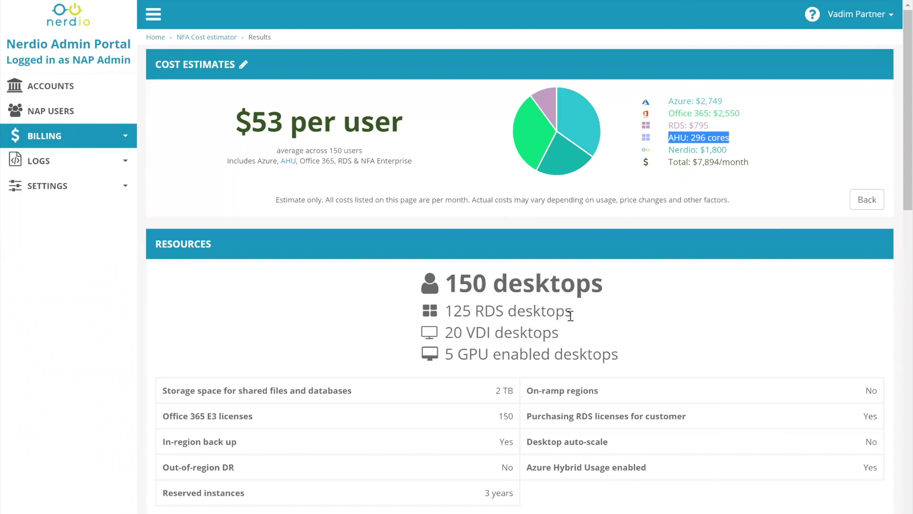
{"action": "scroll", "coordinate": [570, 316], "scroll_direction": "down", "scroll_amount": 2}
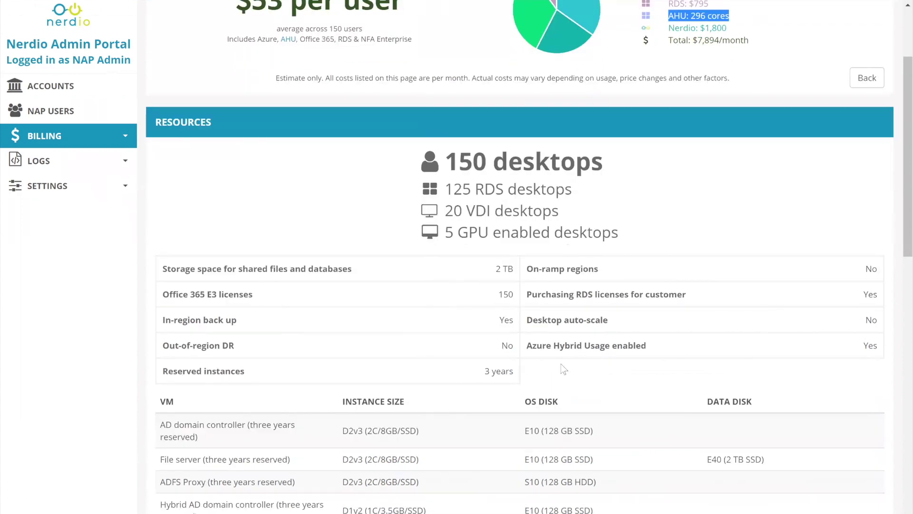
{"action": "triple_click", "coordinate": [516, 267]}
{"action": "left_click", "coordinate": [508, 294]}
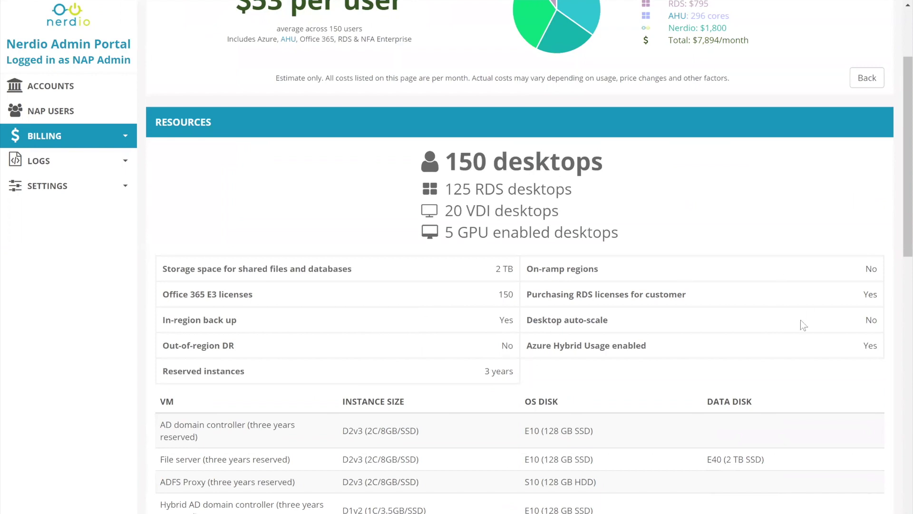
{"action": "scroll", "coordinate": [799, 285], "scroll_direction": "down", "scroll_amount": 4}
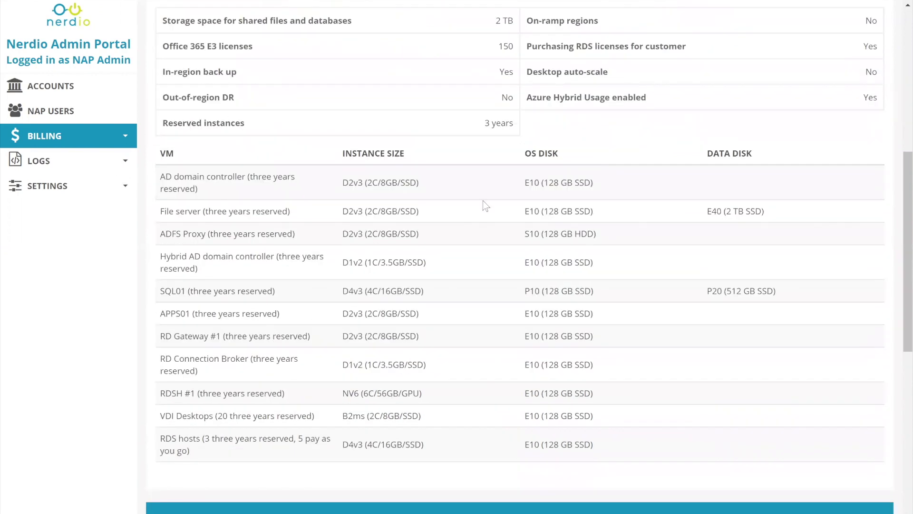
{"action": "scroll", "coordinate": [571, 307], "scroll_direction": "down", "scroll_amount": 1}
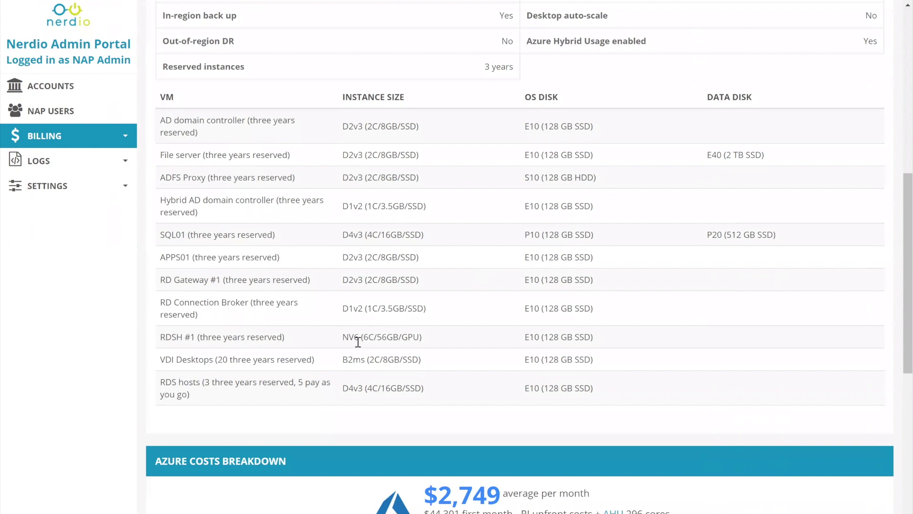
{"action": "left_click_drag", "start_coordinate": [351, 338], "coordinate": [416, 338]}
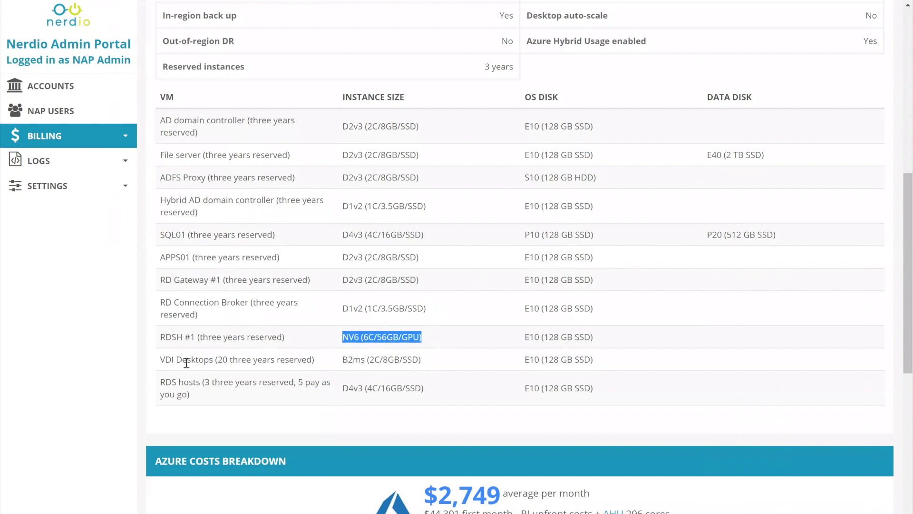
{"action": "left_click_drag", "start_coordinate": [163, 363], "coordinate": [423, 363]}
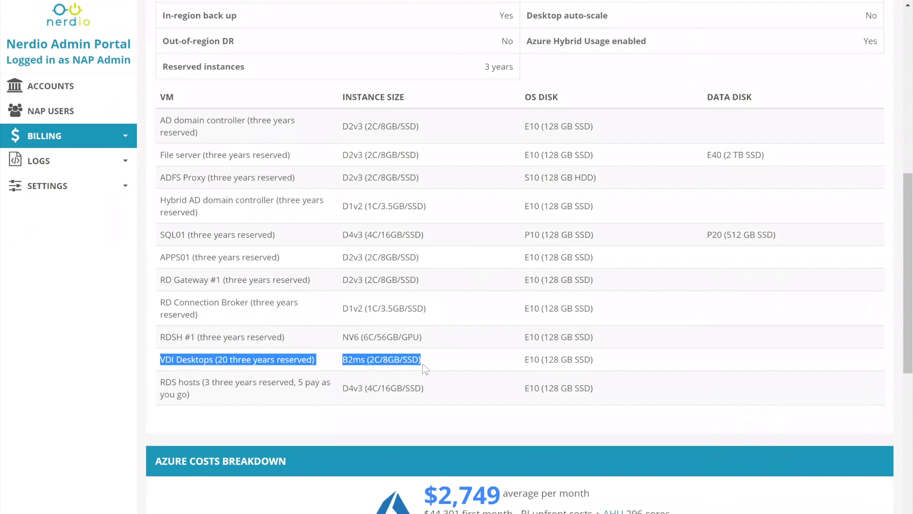
{"action": "left_click", "coordinate": [226, 380]}
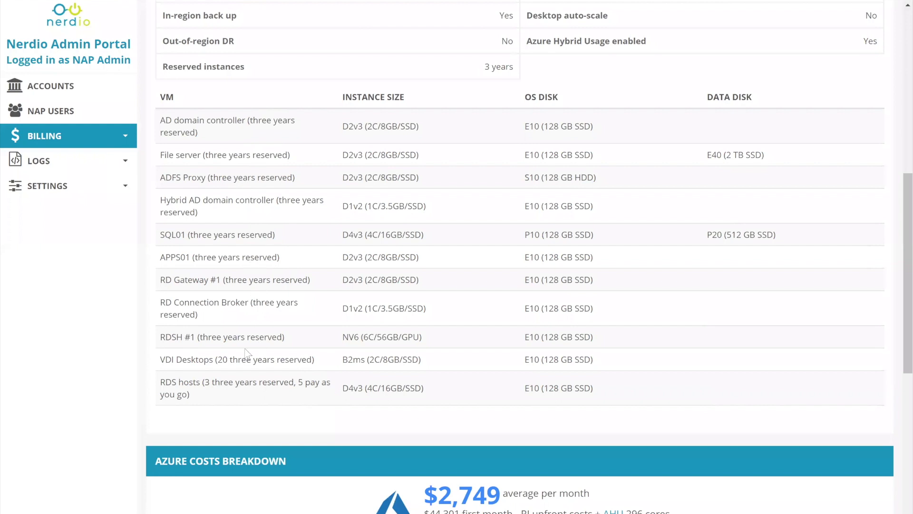
{"action": "left_click_drag", "start_coordinate": [322, 360], "coordinate": [247, 177]}
{"action": "left_click", "coordinate": [192, 384]}
{"action": "left_click_drag", "start_coordinate": [205, 382], "coordinate": [301, 397]}
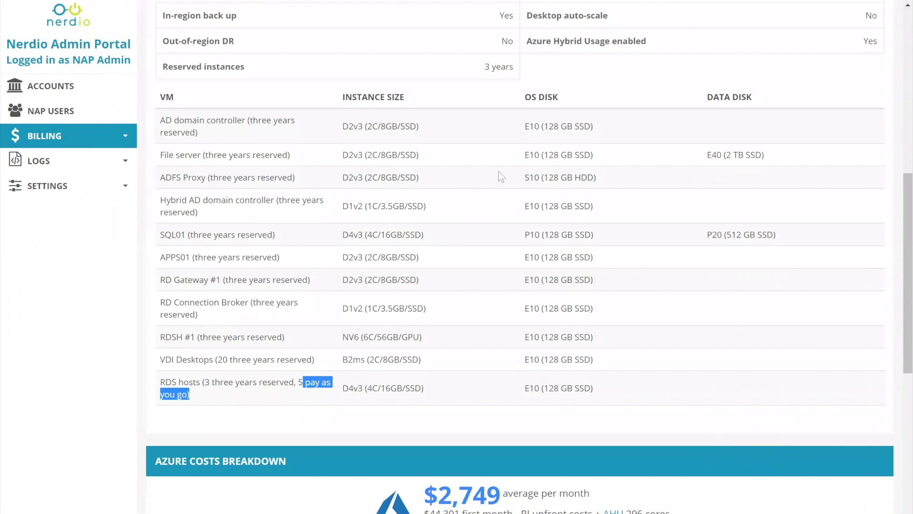
{"action": "scroll", "coordinate": [499, 172], "scroll_direction": "down", "scroll_amount": 5}
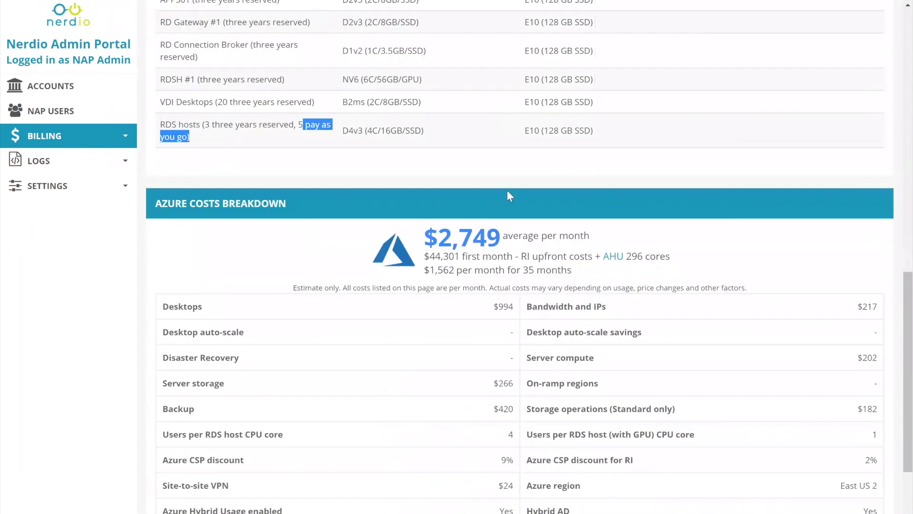
{"action": "scroll", "coordinate": [507, 195], "scroll_direction": "down", "scroll_amount": 2}
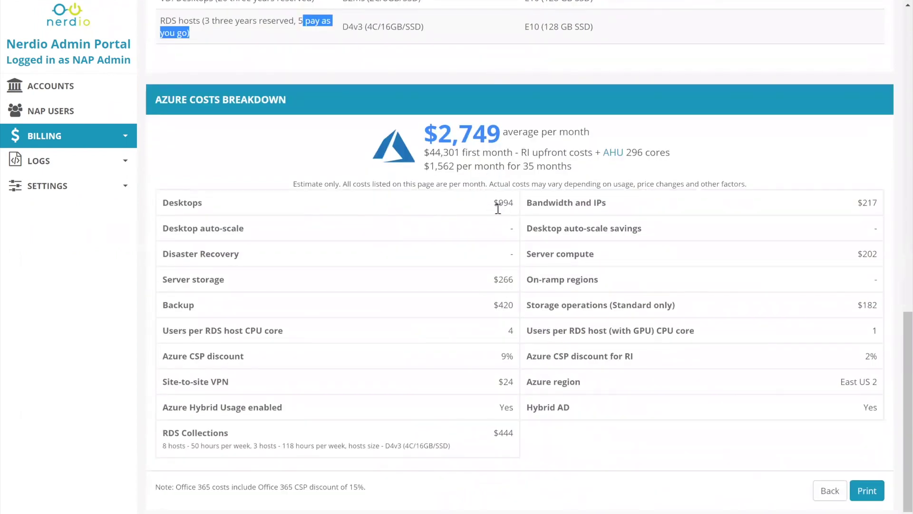
{"action": "mouse_move", "coordinate": [501, 203]}
{"action": "left_mouse_down"}
{"action": "mouse_move", "coordinate": [519, 205]}
{"action": "mouse_move", "coordinate": [511, 200]}
{"action": "left_mouse_up"}
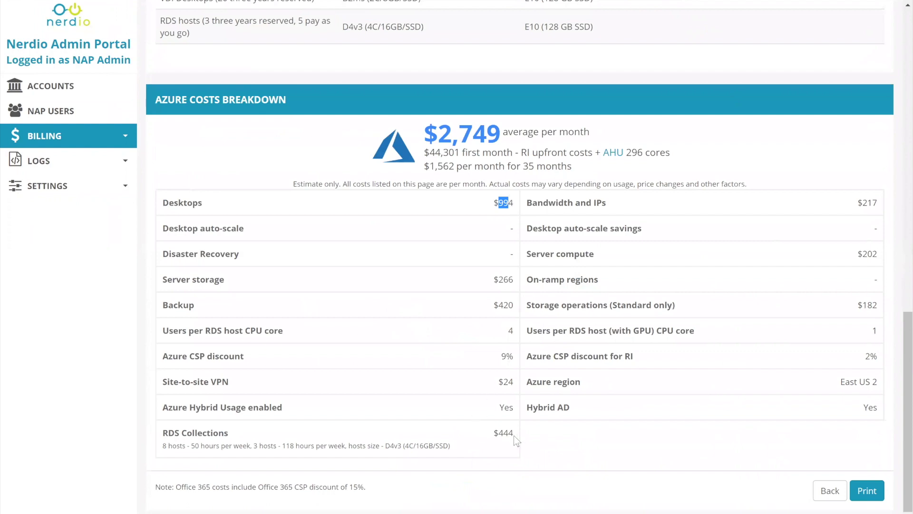
{"action": "left_click_drag", "start_coordinate": [514, 436], "coordinate": [507, 469]}
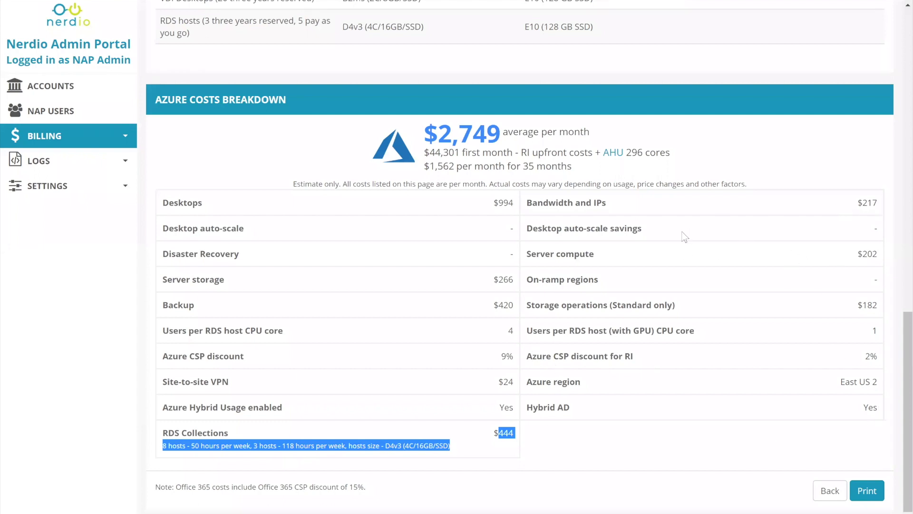
{"action": "scroll", "coordinate": [428, 227], "scroll_direction": "up", "scroll_amount": 2}
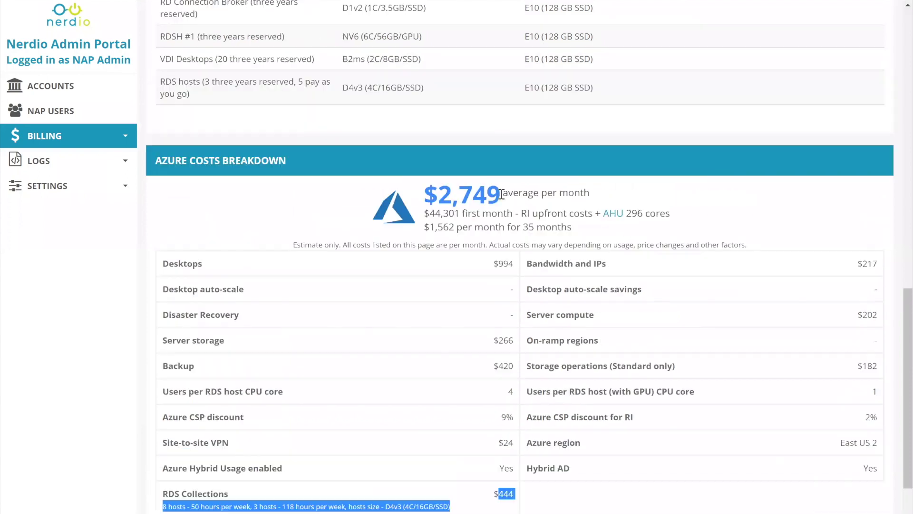
{"action": "left_click_drag", "start_coordinate": [504, 192], "coordinate": [433, 203]}
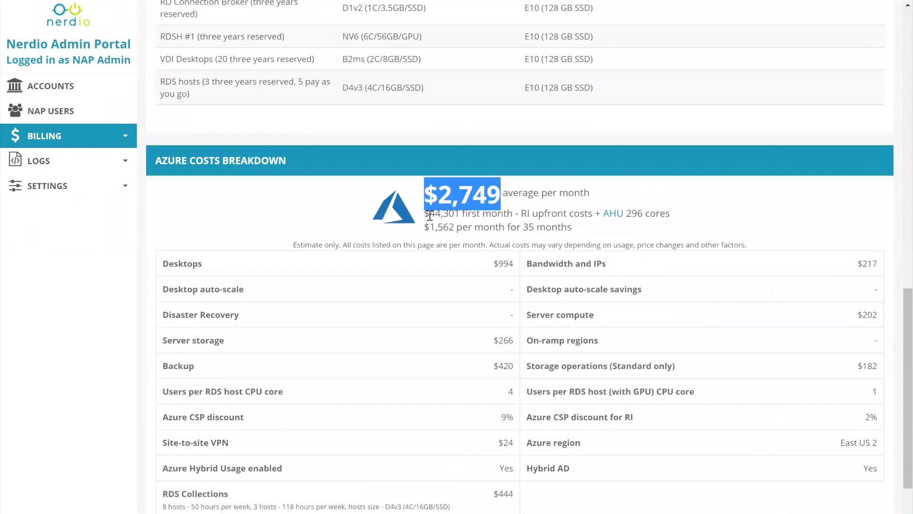
{"action": "double_click", "coordinate": [433, 214]}
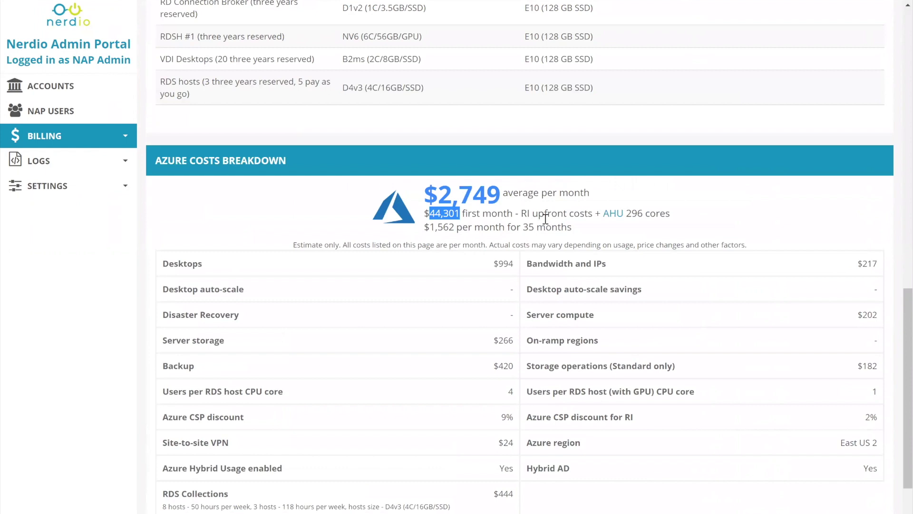
{"action": "left_click_drag", "start_coordinate": [431, 226], "coordinate": [464, 230]}
{"action": "scroll", "coordinate": [558, 224], "scroll_direction": "up", "scroll_amount": 15}
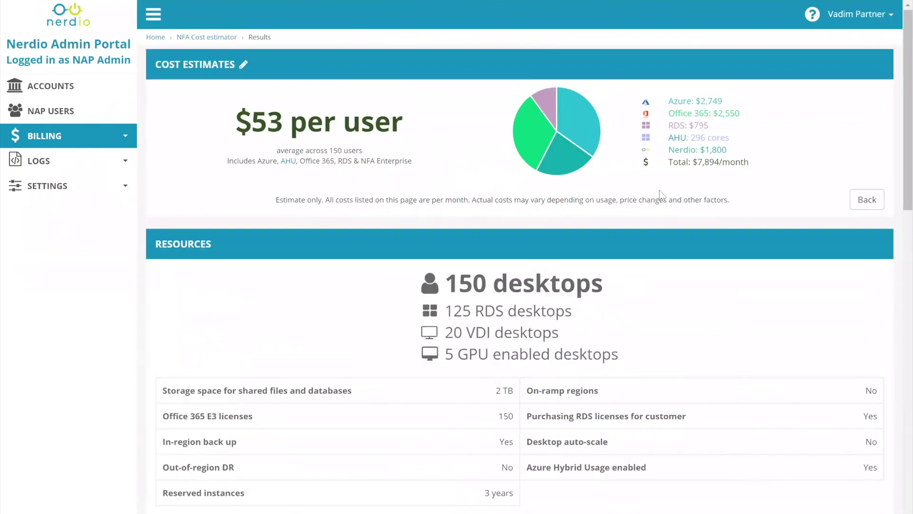
{"action": "scroll", "coordinate": [295, 88], "scroll_direction": "down", "scroll_amount": 10}
{"action": "scroll", "coordinate": [274, 125], "scroll_direction": "up", "scroll_amount": 1}
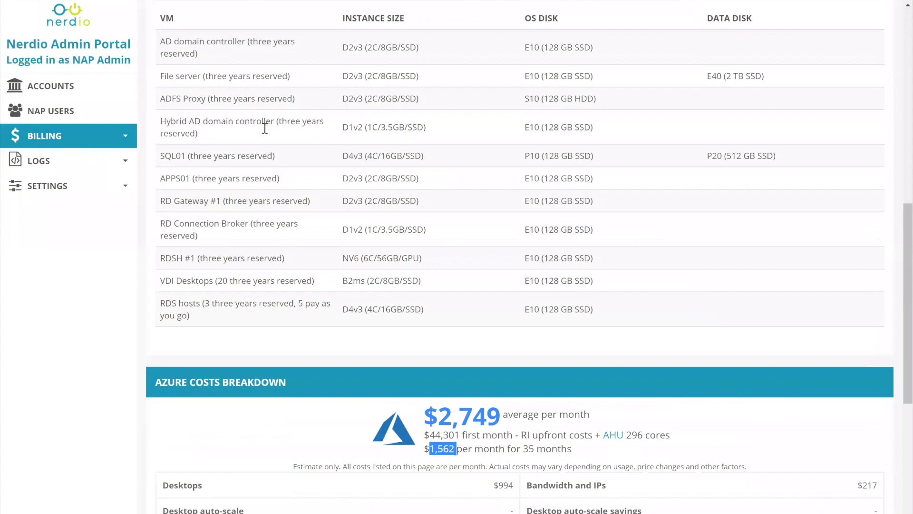
{"action": "scroll", "coordinate": [264, 129], "scroll_direction": "up", "scroll_amount": 10}
{"action": "double_click", "coordinate": [258, 133]}
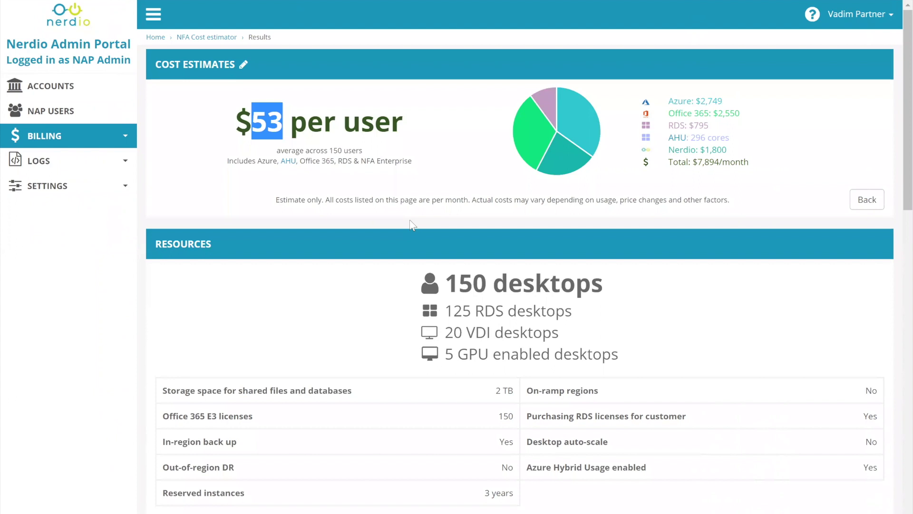
Back on the questionnaire, set Azure Hybrid Usage and Reserved instances to No
{"action": "left_click", "coordinate": [870, 202]}
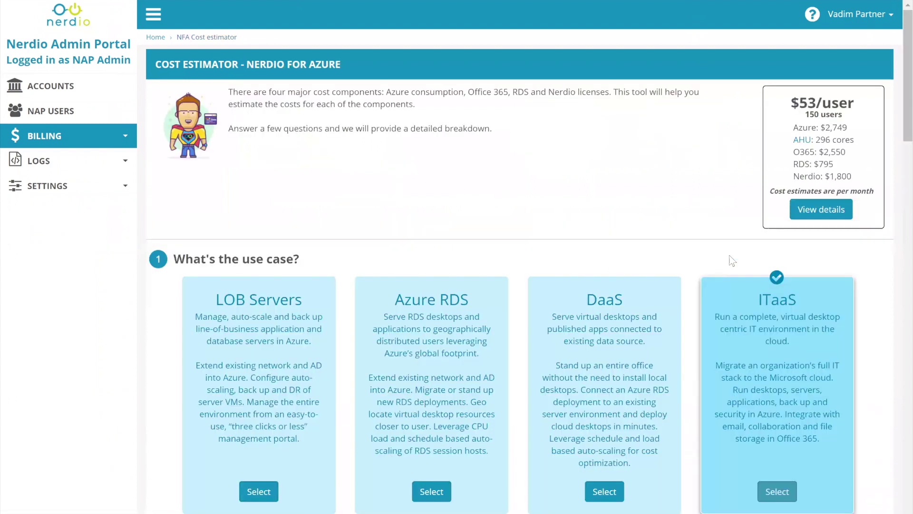
{"action": "scroll", "coordinate": [770, 248], "scroll_direction": "down", "scroll_amount": 5}
{"action": "scroll", "coordinate": [767, 258], "scroll_direction": "down", "scroll_amount": 10}
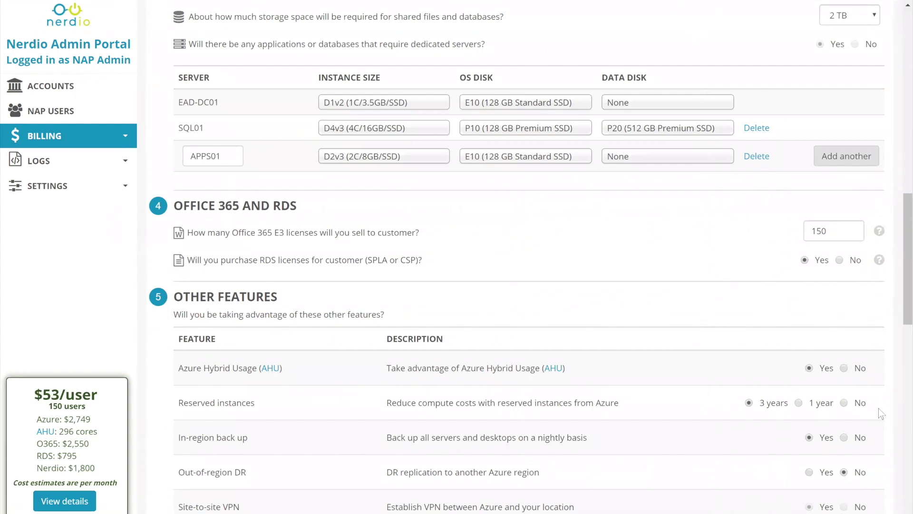
{"action": "left_click", "coordinate": [843, 367]}
{"action": "left_click", "coordinate": [844, 402]}
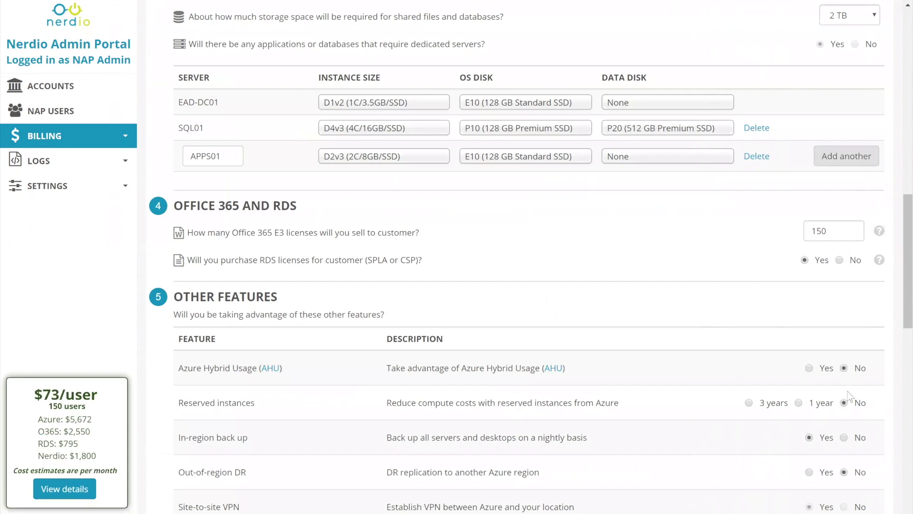
{"action": "scroll", "coordinate": [851, 376], "scroll_direction": "down", "scroll_amount": 6}
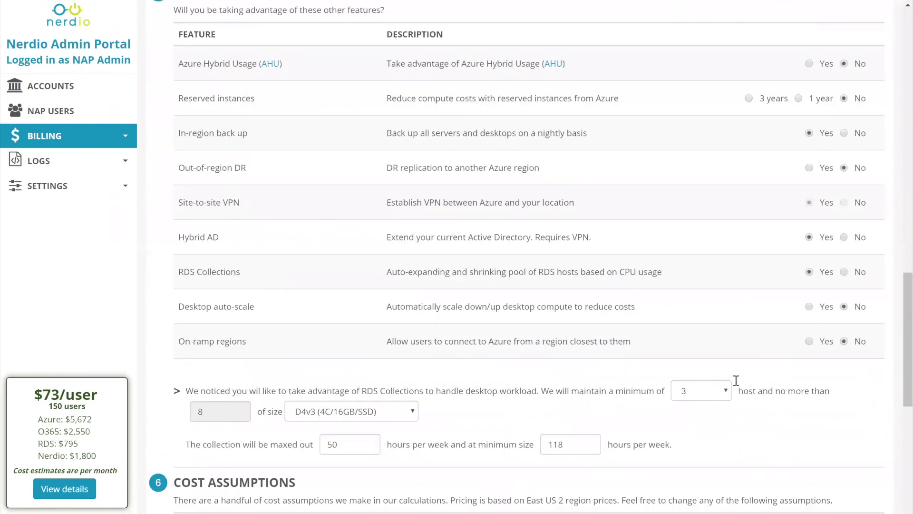
{"action": "scroll", "coordinate": [735, 380], "scroll_direction": "down", "scroll_amount": 8}
Set the Azure and Office 365 CSP discounts to 0 and view the $79/user costs
{"action": "double_click", "coordinate": [739, 305]}
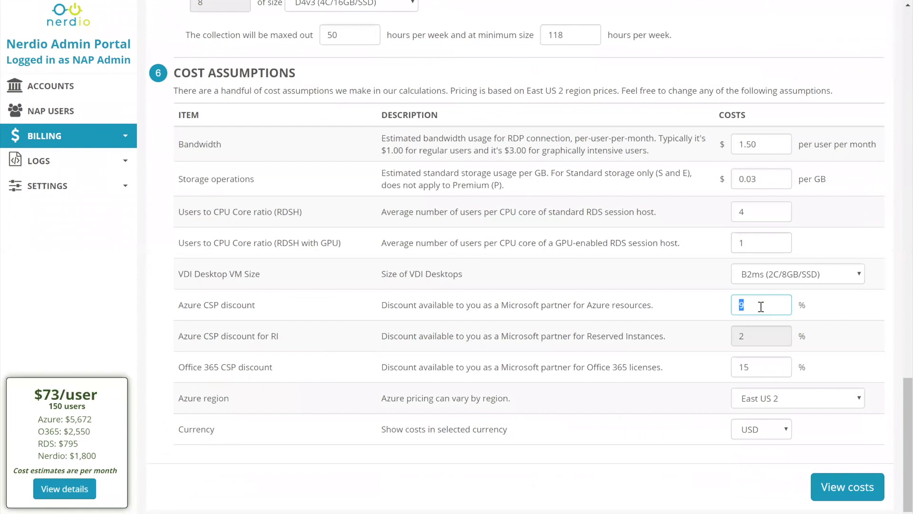
{"action": "type", "text": "0"}
{"action": "double_click", "coordinate": [756, 367]}
{"action": "type", "text": "0"}
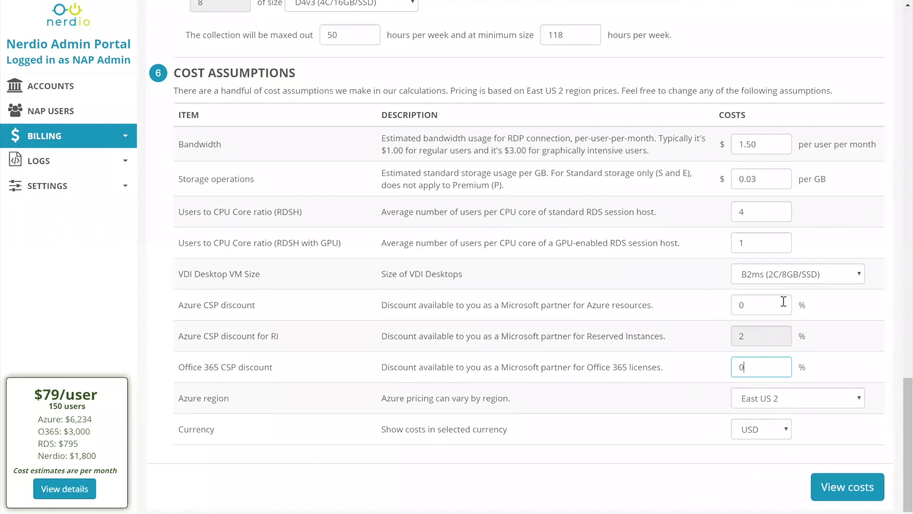
{"action": "left_click", "coordinate": [854, 499]}
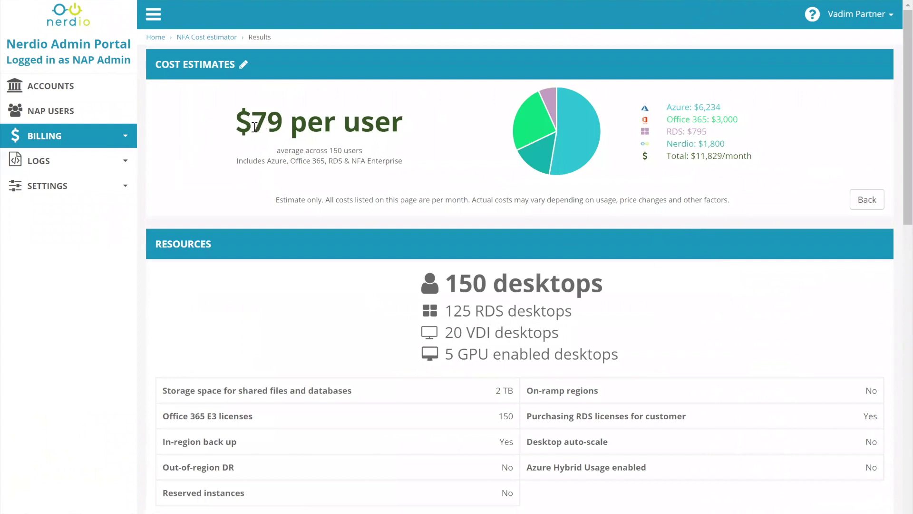
Highlight the $79 per-user price and the $6,234 Azure monthly cost
{"action": "left_click_drag", "start_coordinate": [252, 128], "coordinate": [279, 128]}
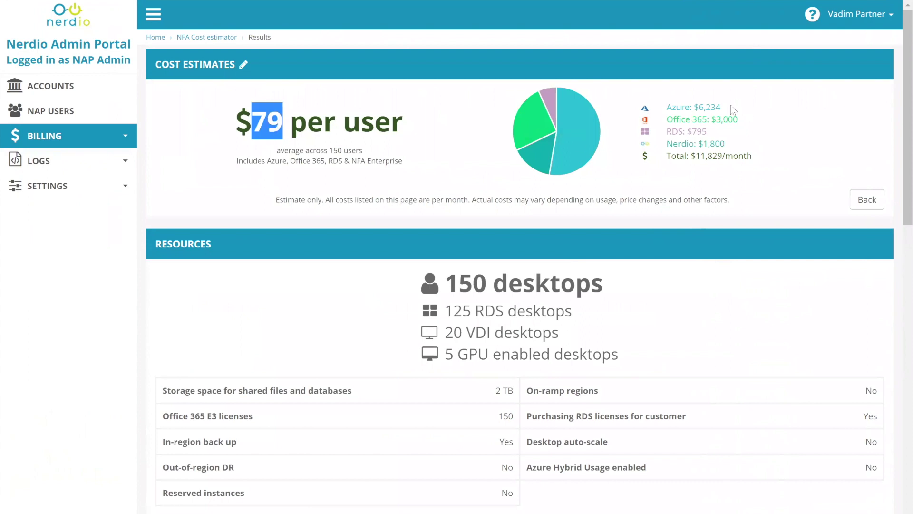
{"action": "left_click_drag", "start_coordinate": [722, 107], "coordinate": [695, 111]}
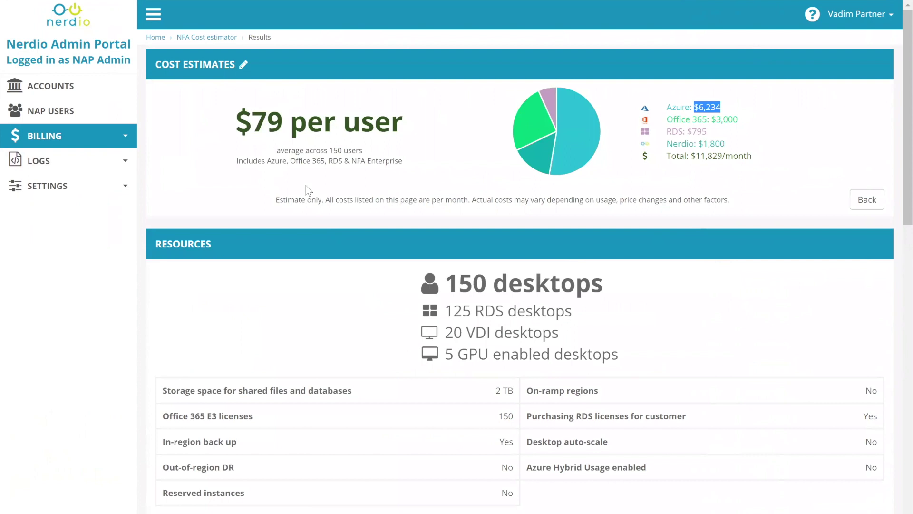
{"action": "left_click_drag", "start_coordinate": [252, 129], "coordinate": [277, 127]}
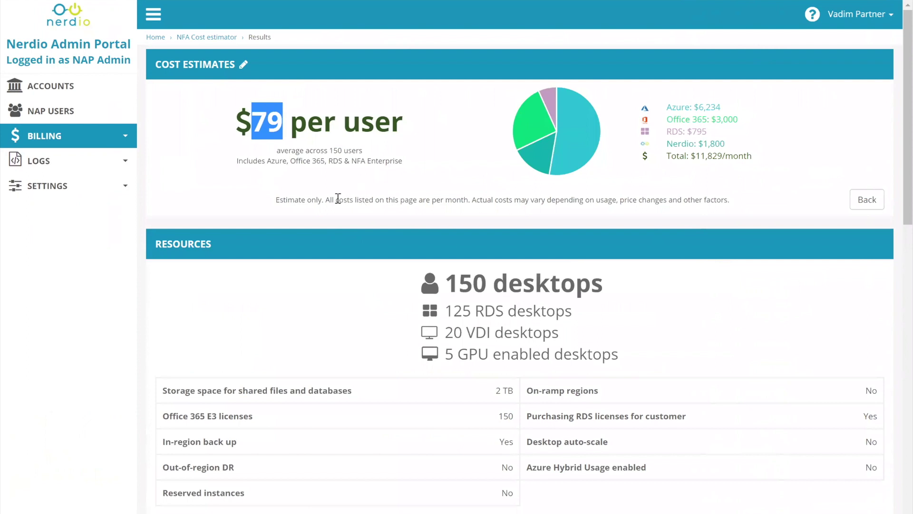
Look over the Azure Costs Breakdown, then return to the cost estimator form
{"action": "scroll", "coordinate": [336, 204], "scroll_direction": "down", "scroll_amount": 6}
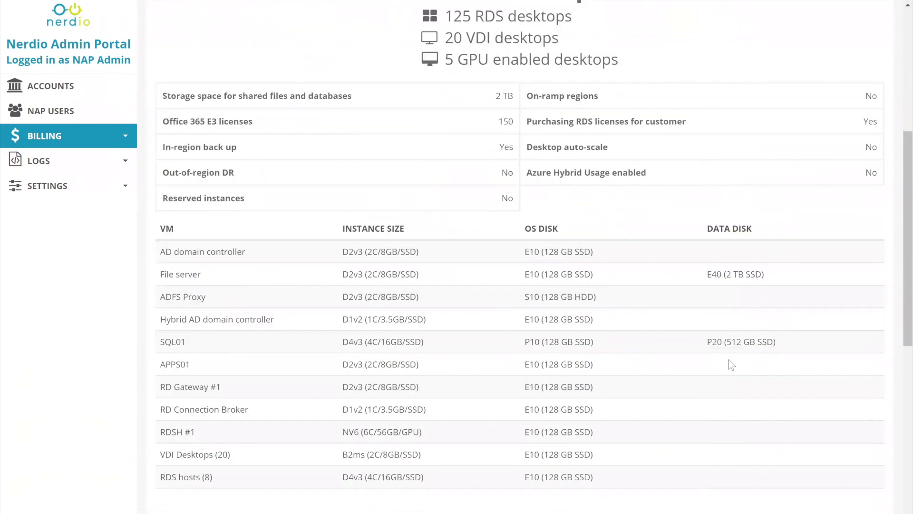
{"action": "scroll", "coordinate": [732, 364], "scroll_direction": "down", "scroll_amount": 8}
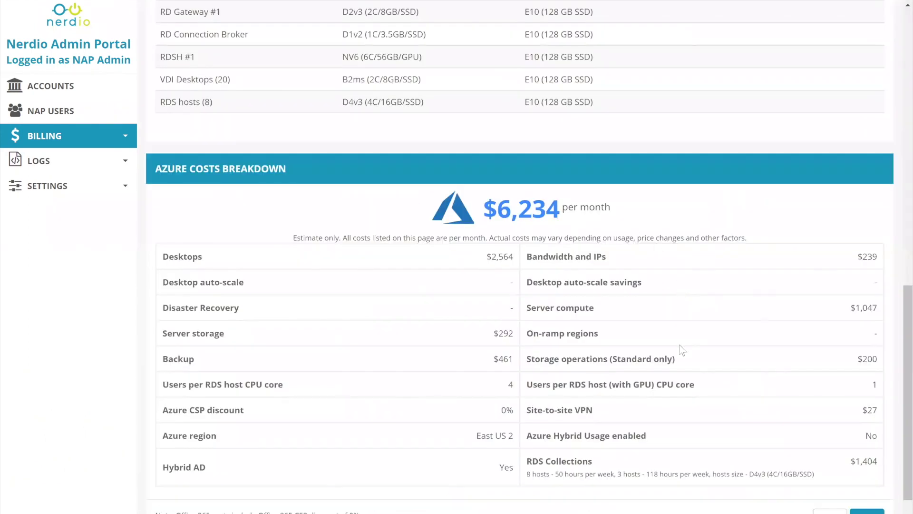
{"action": "scroll", "coordinate": [718, 305], "scroll_direction": "up", "scroll_amount": 1}
{"action": "scroll", "coordinate": [750, 338], "scroll_direction": "down", "scroll_amount": 1}
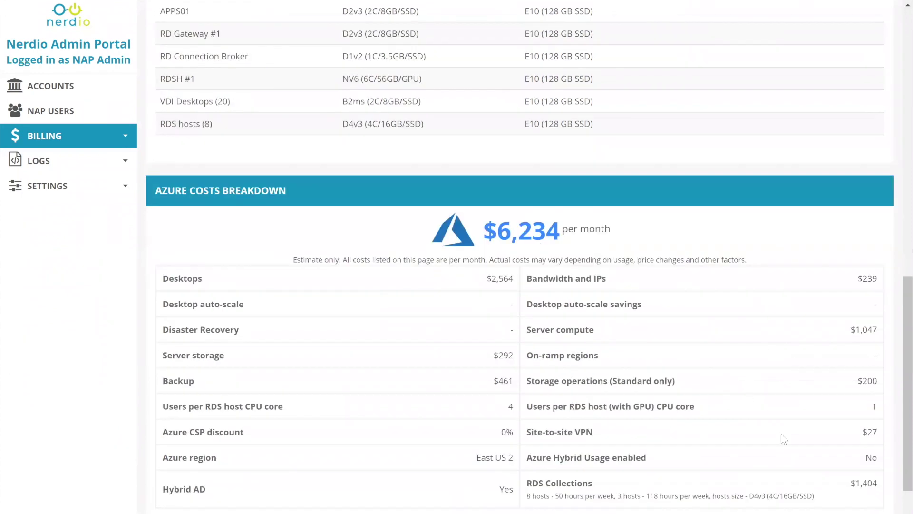
{"action": "scroll", "coordinate": [783, 438], "scroll_direction": "down", "scroll_amount": 1}
{"action": "left_click", "coordinate": [840, 494]}
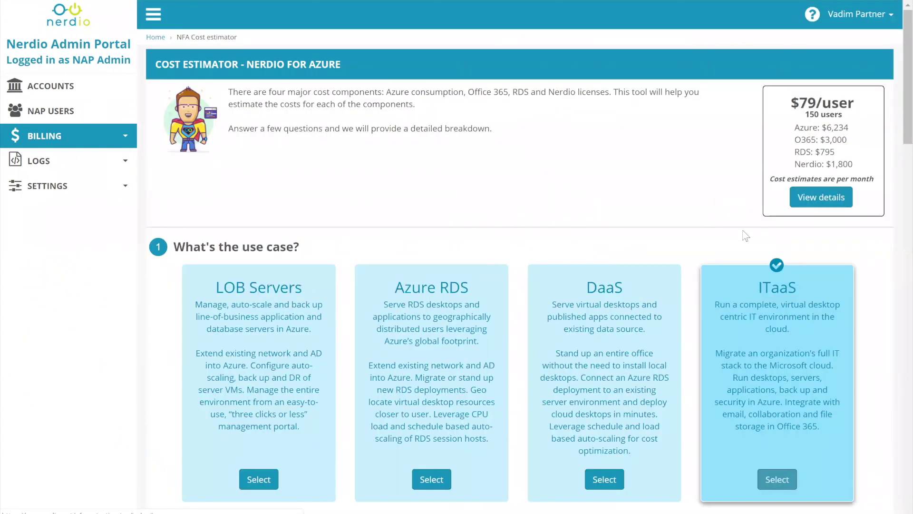
Set reserved instances to 3 years and the Azure CSP discount to 9%
{"action": "left_click", "coordinate": [832, 196]}
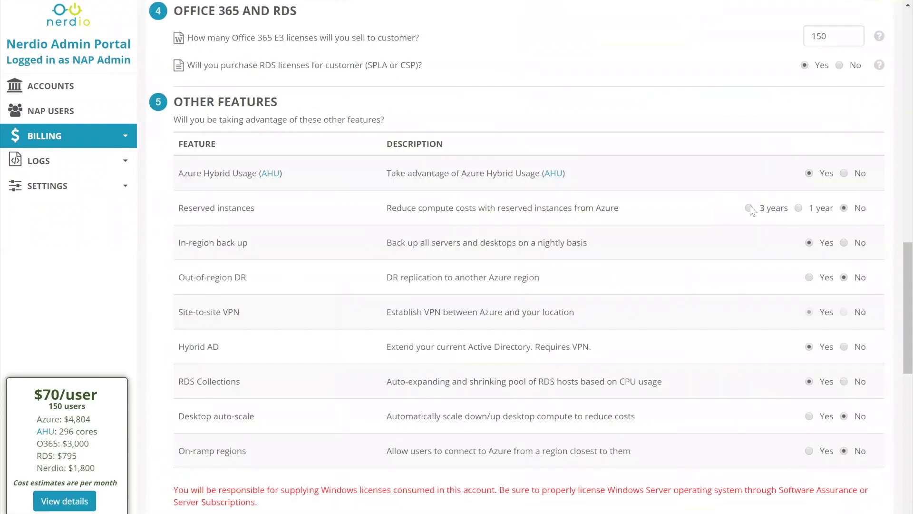
{"action": "left_click", "coordinate": [748, 208]}
{"action": "scroll", "coordinate": [780, 373], "scroll_direction": "down", "scroll_amount": 7}
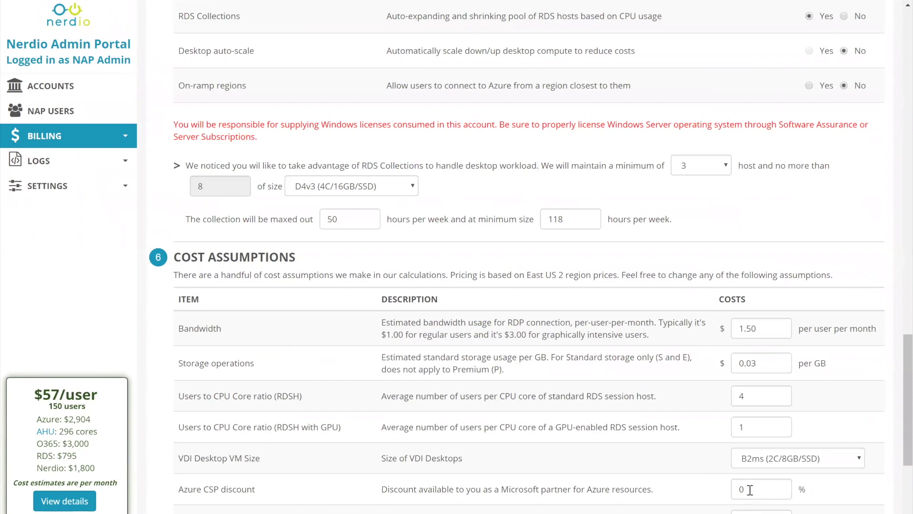
{"action": "double_click", "coordinate": [750, 490]}
{"action": "type", "text": "9"}
Set the Office 365 CSP discount to 15% and recalculate the cost estimate
{"action": "scroll", "coordinate": [760, 456], "scroll_direction": "down", "scroll_amount": 1}
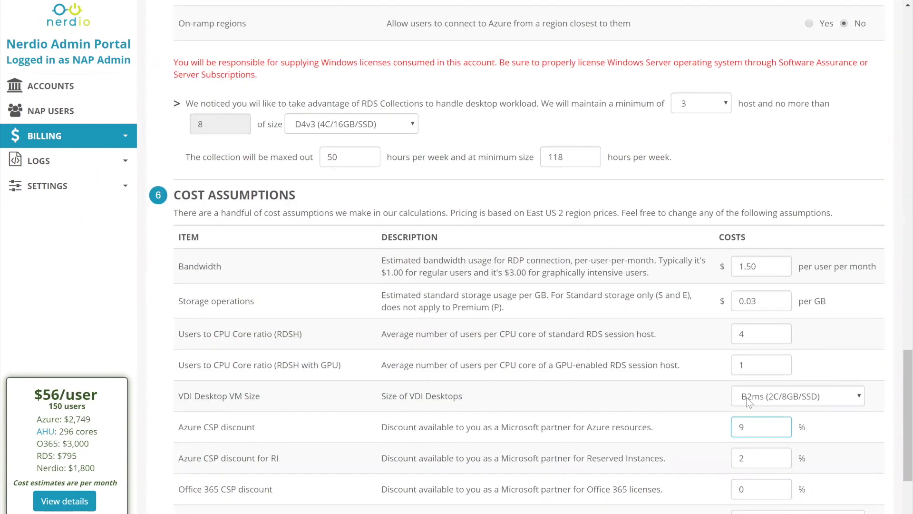
{"action": "scroll", "coordinate": [745, 363], "scroll_direction": "down", "scroll_amount": 2}
{"action": "double_click", "coordinate": [755, 374]}
{"action": "type", "text": "15"}
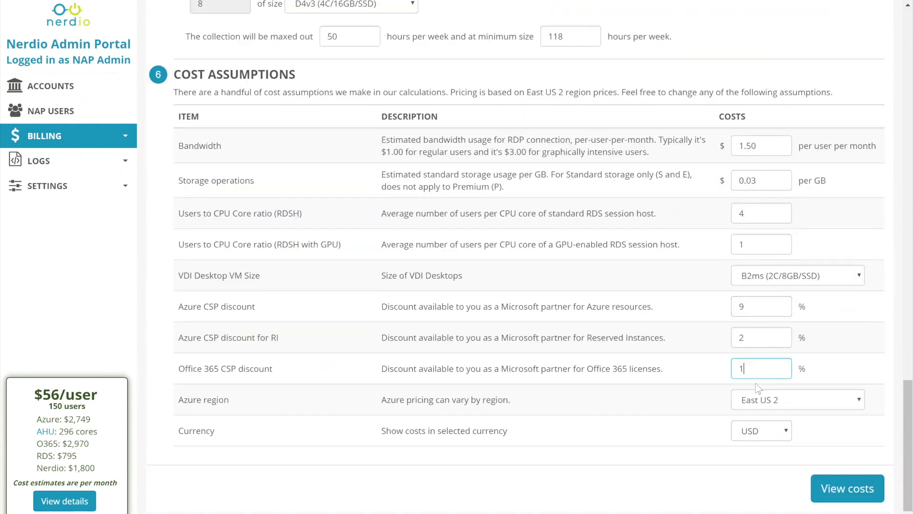
{"action": "left_click", "coordinate": [870, 493]}
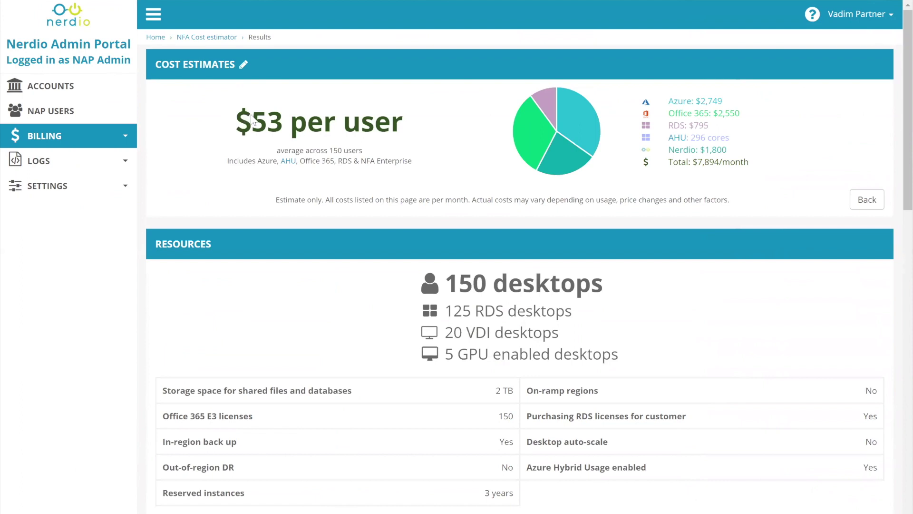
Highlight the $53 per-user price and review the VM table and Azure Costs Breakdown
{"action": "left_click_drag", "start_coordinate": [252, 121], "coordinate": [284, 121]}
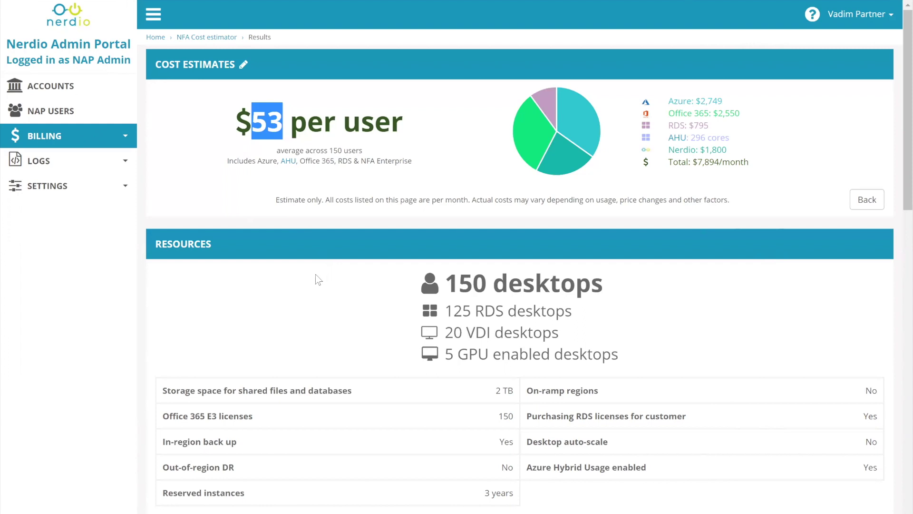
{"action": "scroll", "coordinate": [317, 278], "scroll_direction": "down", "scroll_amount": 3}
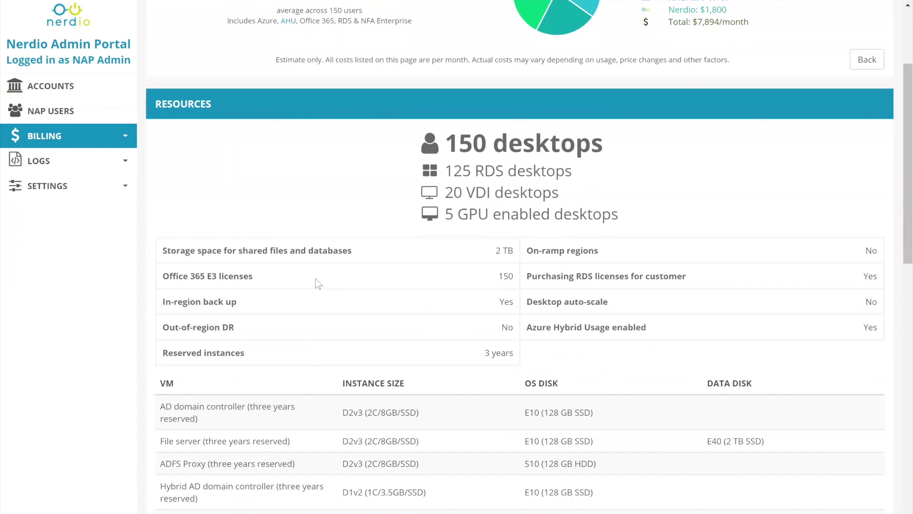
{"action": "scroll", "coordinate": [315, 279], "scroll_direction": "down", "scroll_amount": 2}
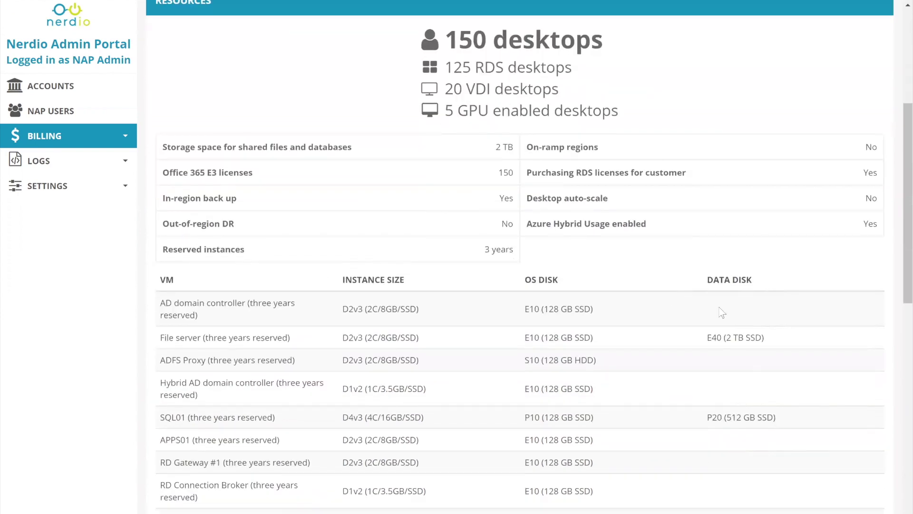
{"action": "scroll", "coordinate": [722, 313], "scroll_direction": "down", "scroll_amount": 10}
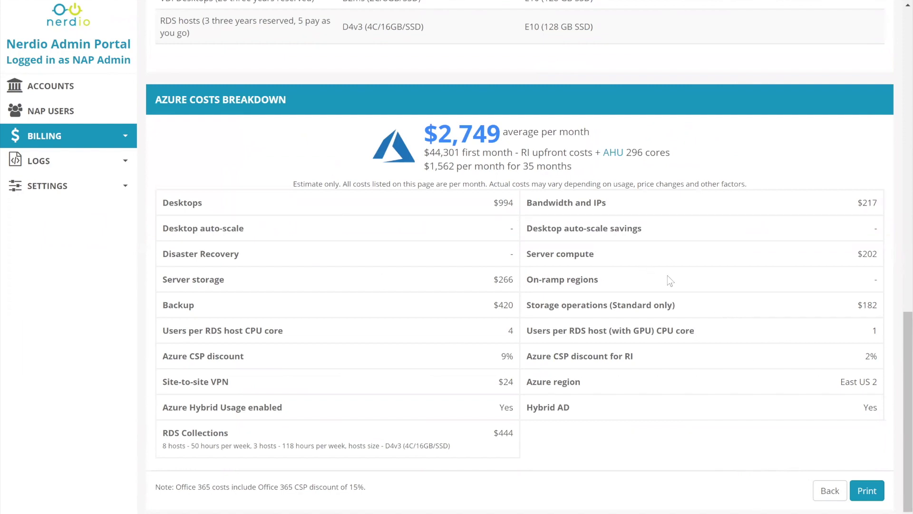
{"action": "scroll", "coordinate": [549, 284], "scroll_direction": "up", "scroll_amount": 6}
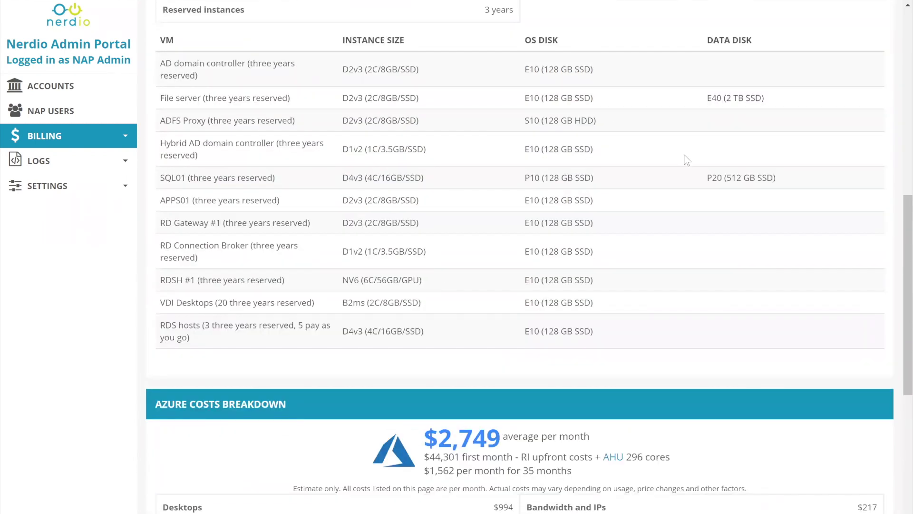
{"action": "scroll", "coordinate": [652, 171], "scroll_direction": "up", "scroll_amount": 1}
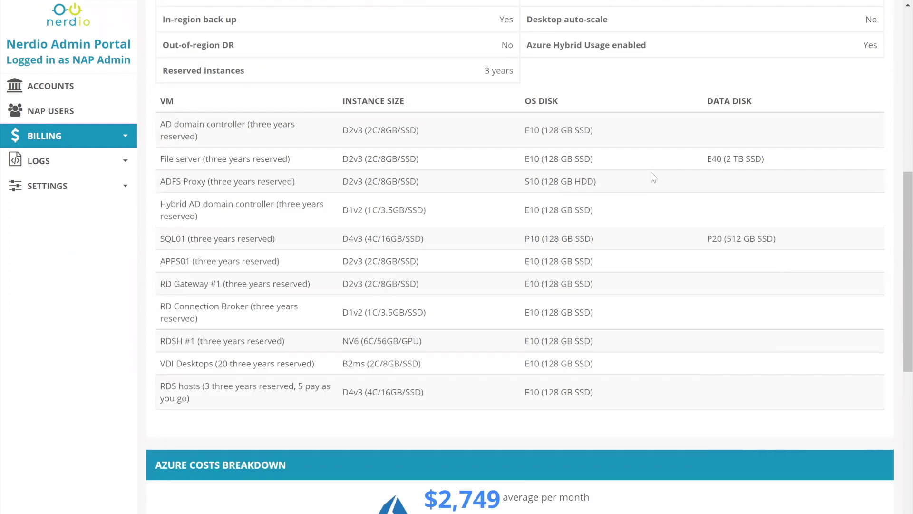
{"action": "scroll", "coordinate": [653, 183], "scroll_direction": "up", "scroll_amount": 1}
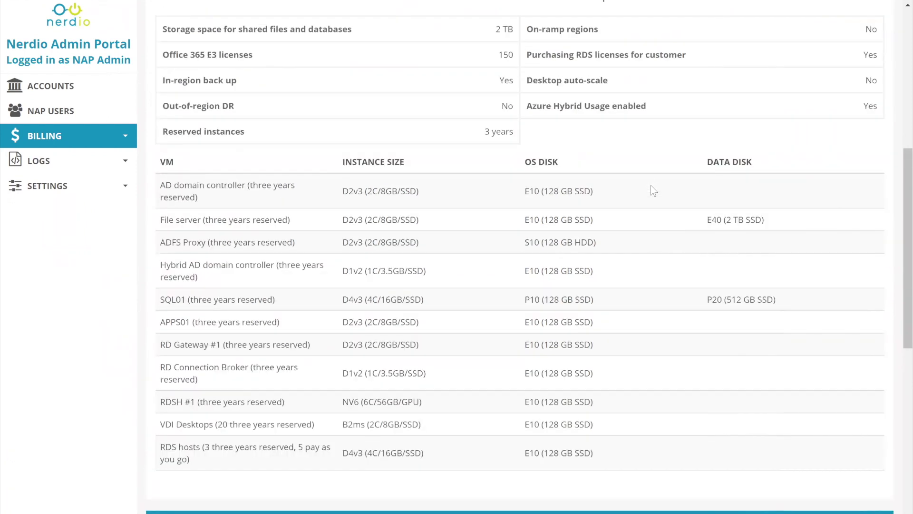
{"action": "scroll", "coordinate": [653, 194], "scroll_direction": "up", "scroll_amount": 3}
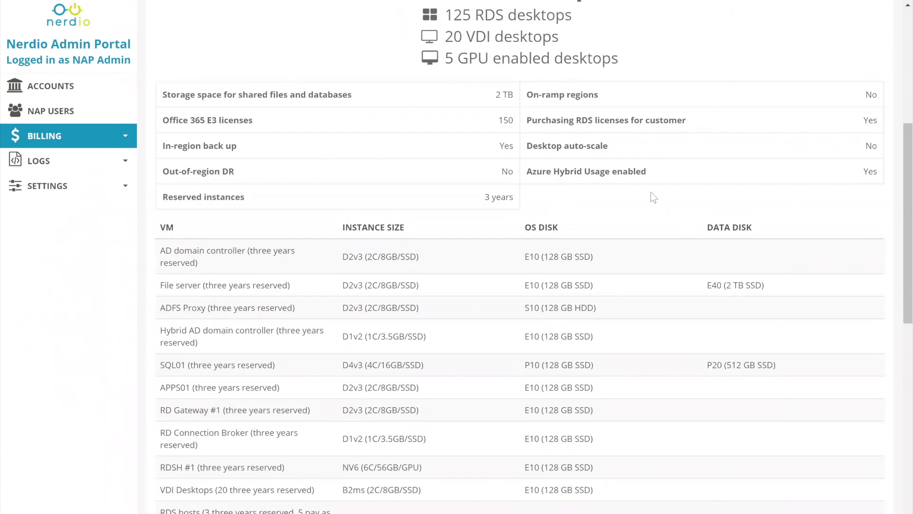
{"action": "scroll", "coordinate": [652, 192], "scroll_direction": "up", "scroll_amount": 2}
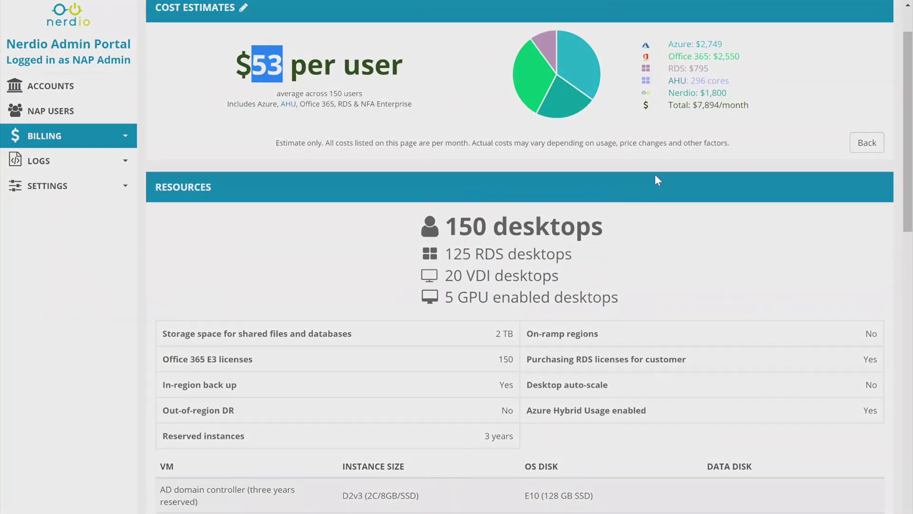